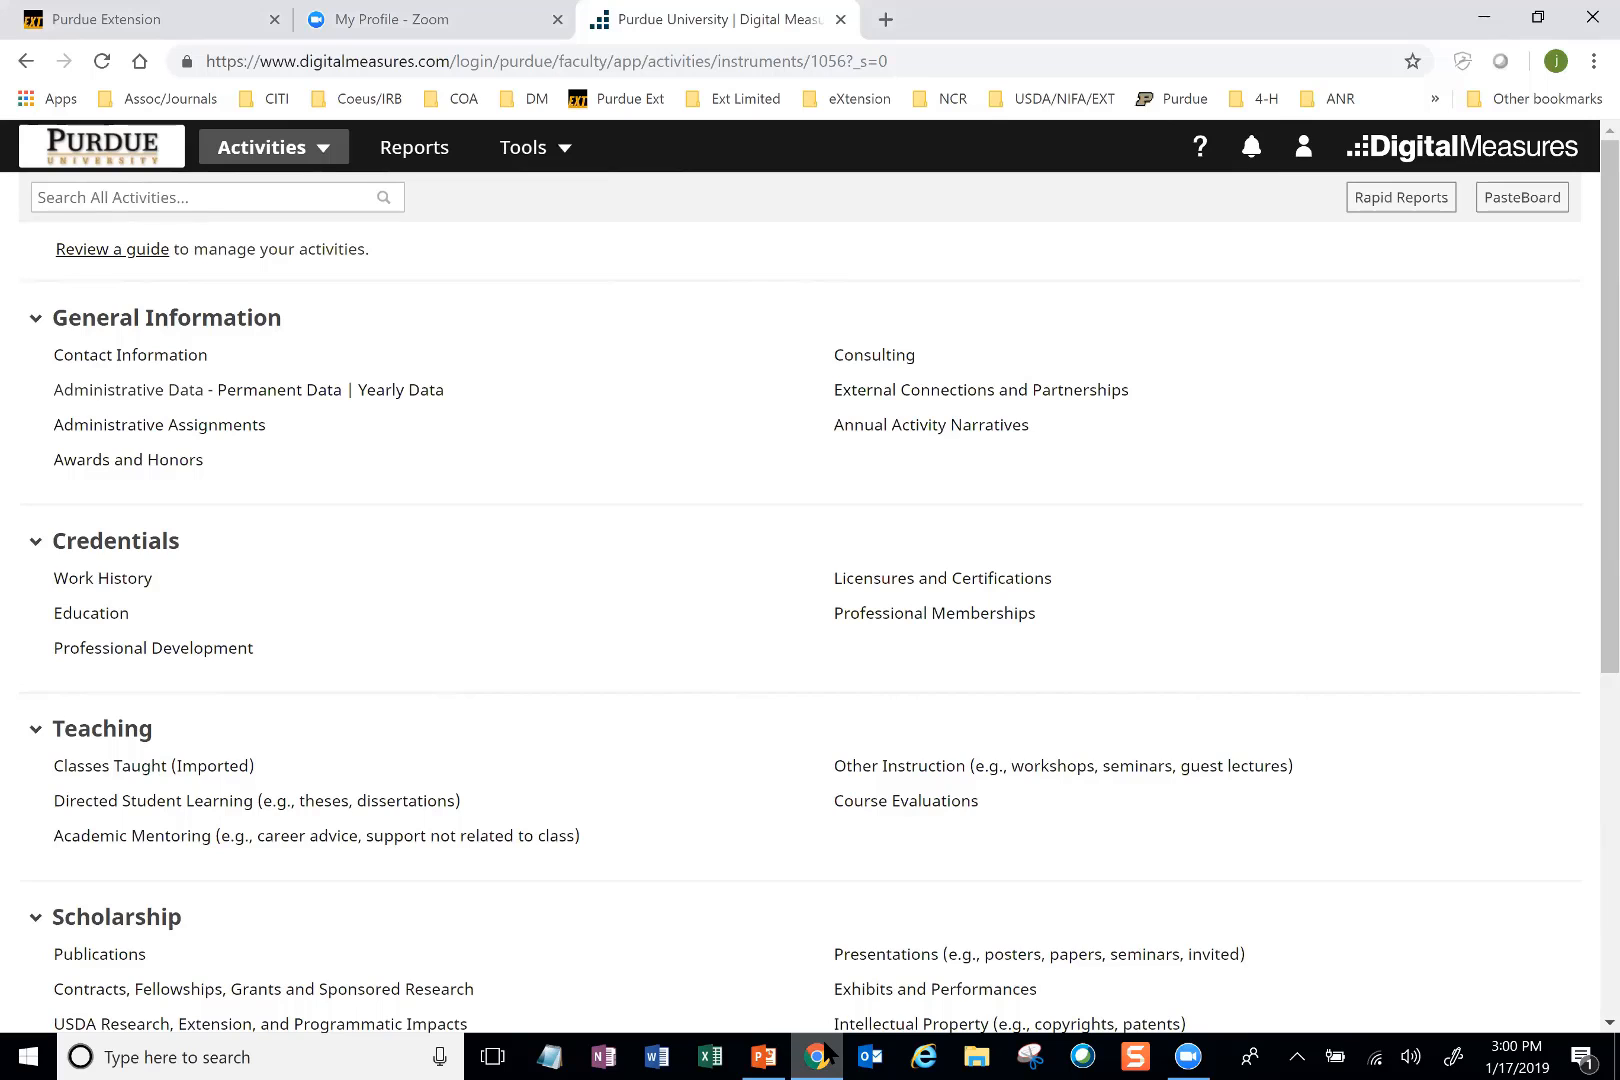
Step: Open the Extension Educators or Specialists - Learning Events activity and add a new item to it
{"action": "scroll", "coordinate": [799, 602], "scroll_direction": "down", "scroll_amount": 4}
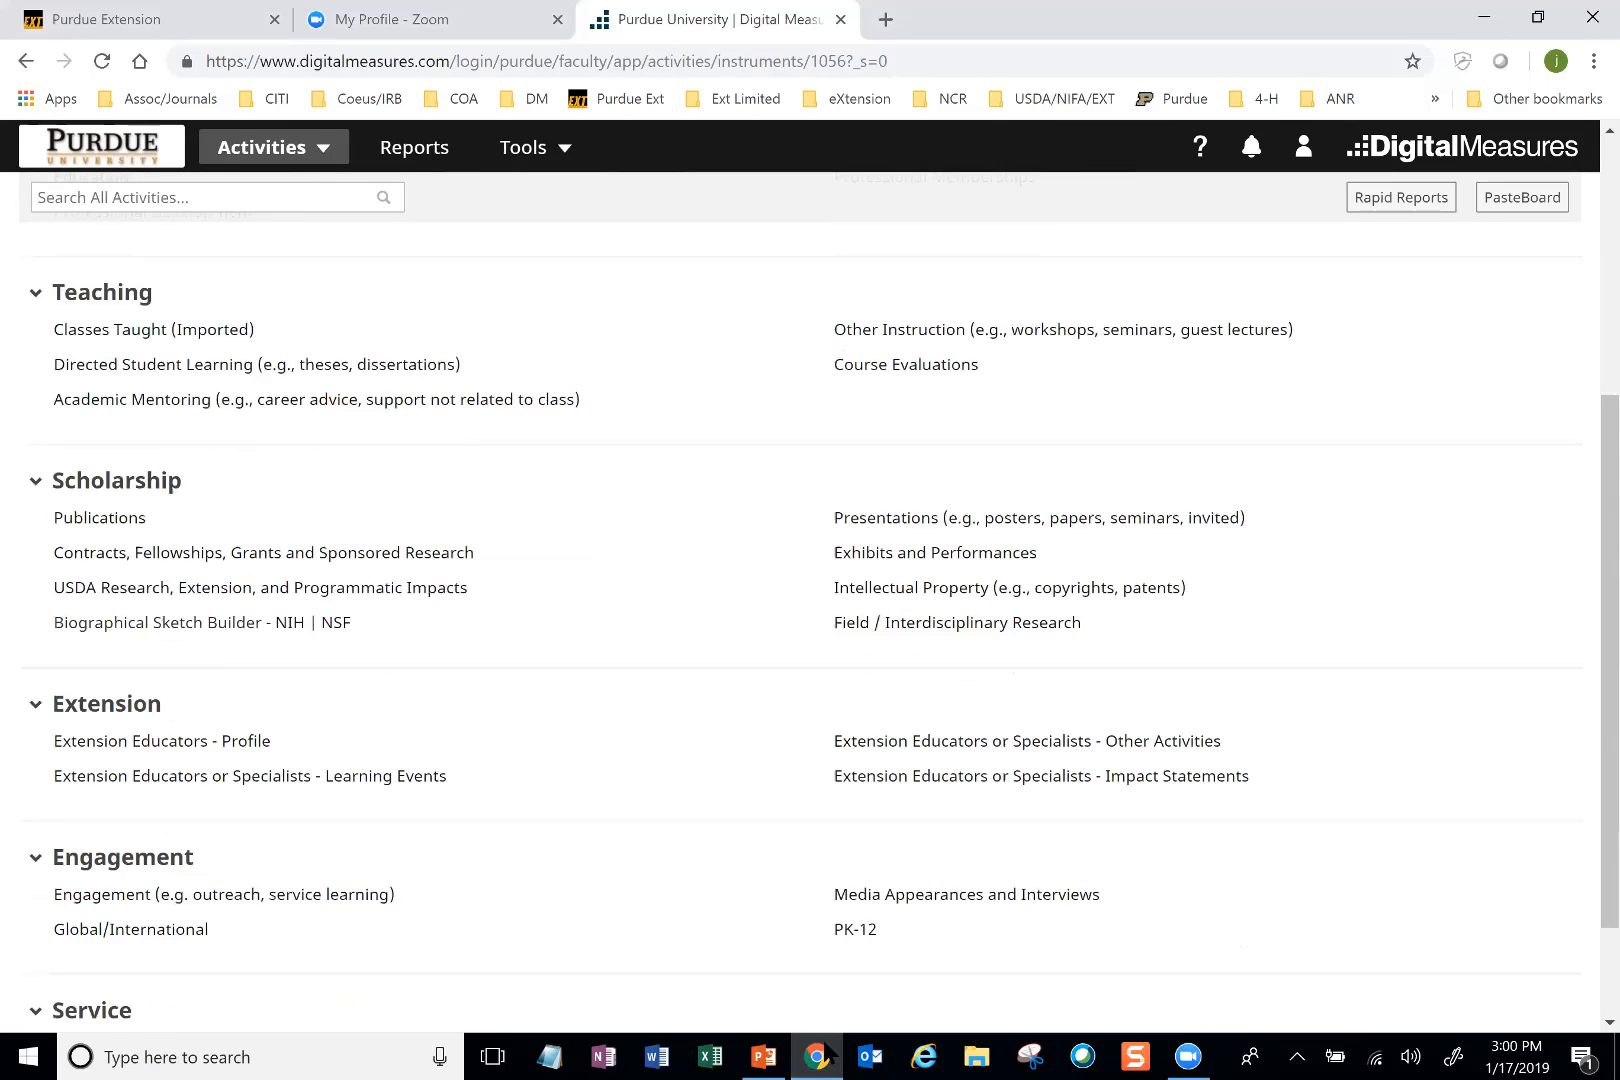
{"action": "scroll", "coordinate": [800, 603], "scroll_direction": "down", "scroll_amount": 1}
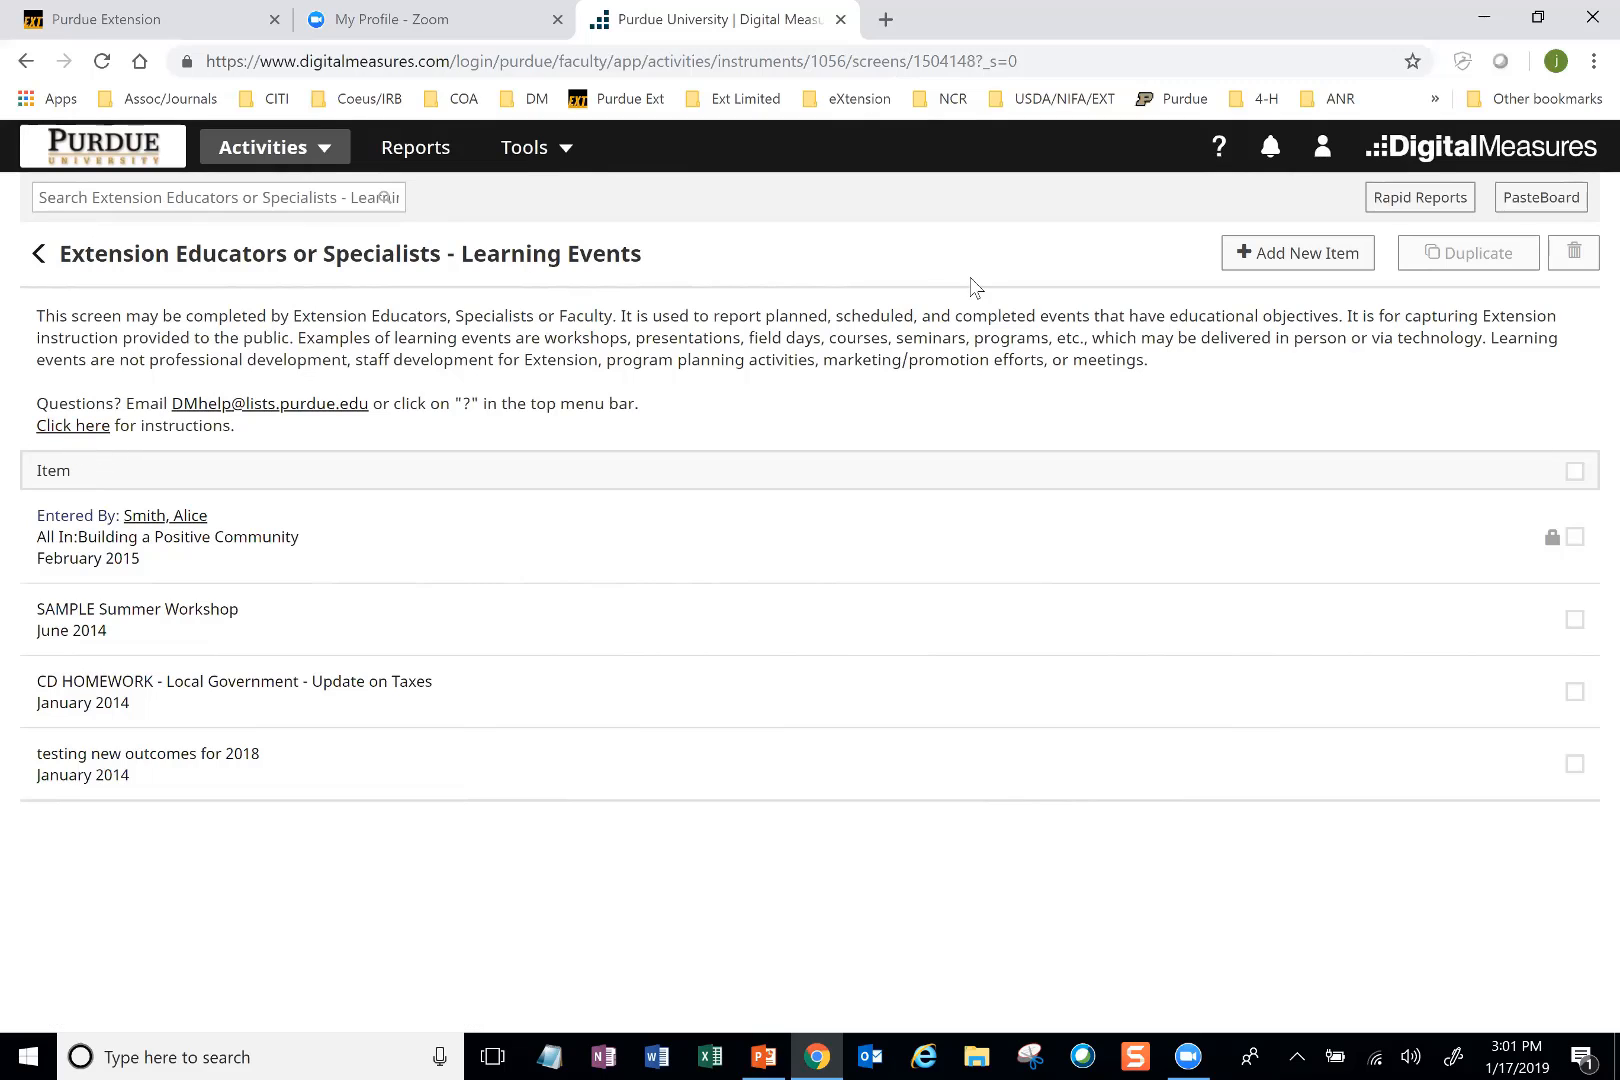
{"action": "left_click", "coordinate": [1255, 260]}
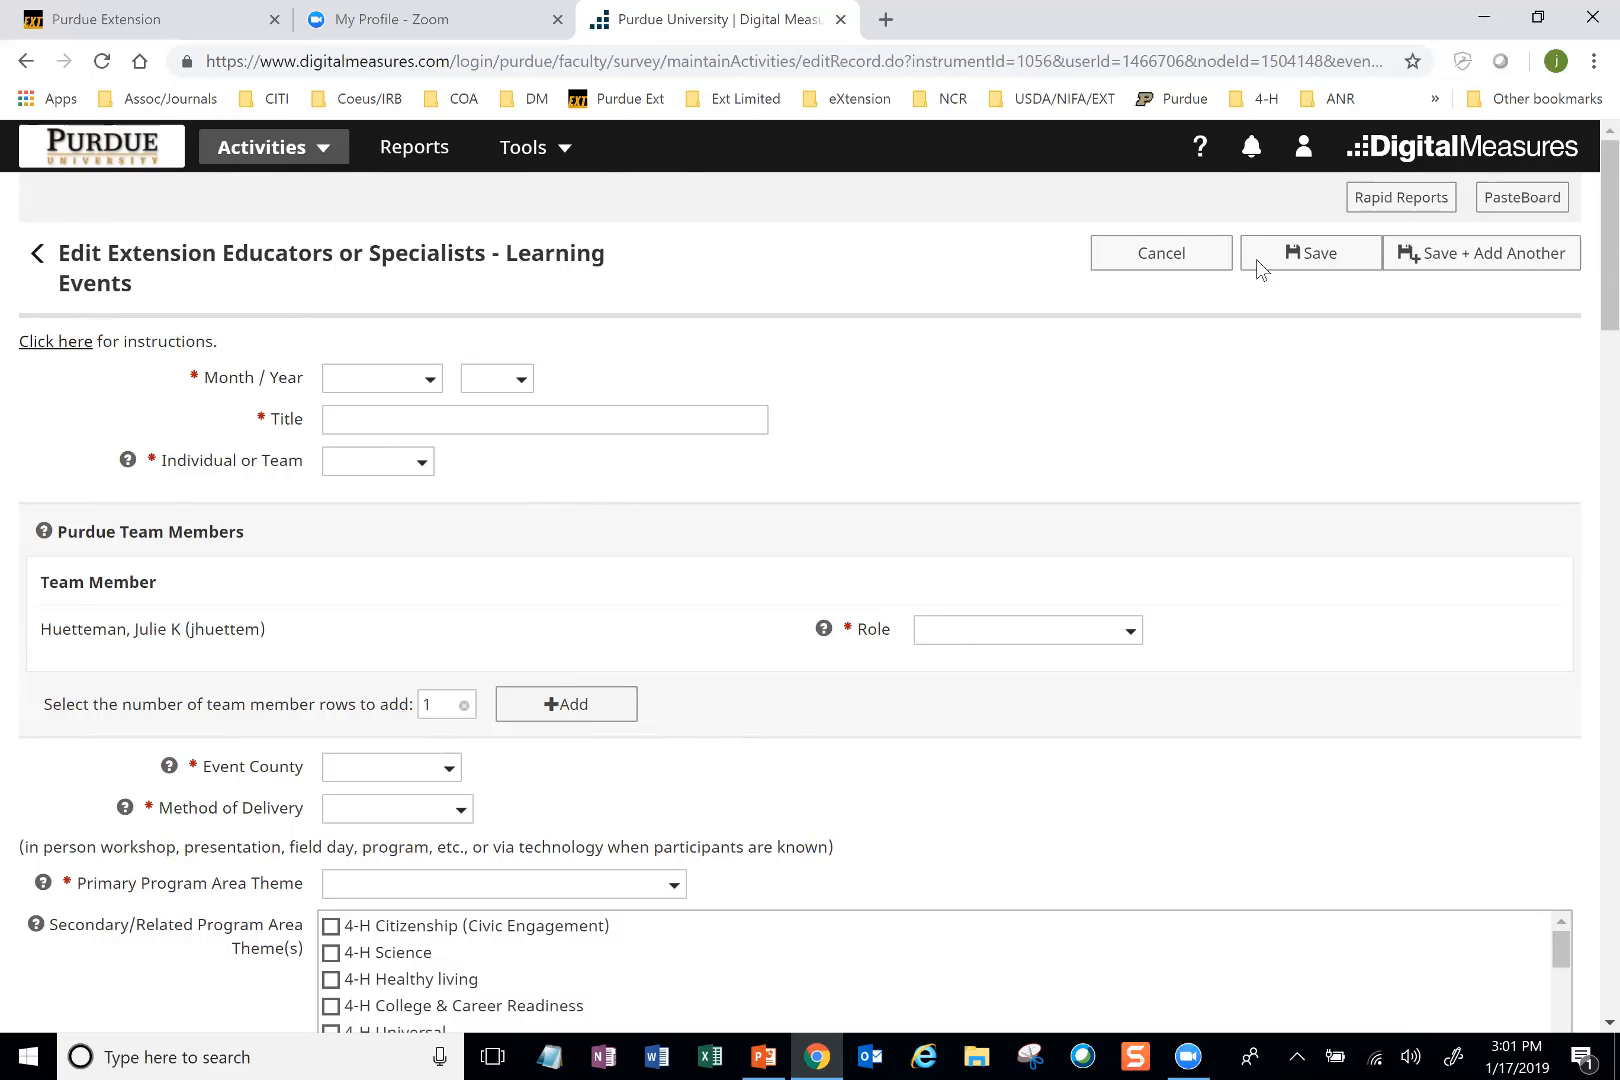
Step: Examine the new learning event form through the Direct Educational Contacts section and read that section's help text
{"action": "scroll", "coordinate": [810, 600], "scroll_direction": "down", "scroll_amount": 2}
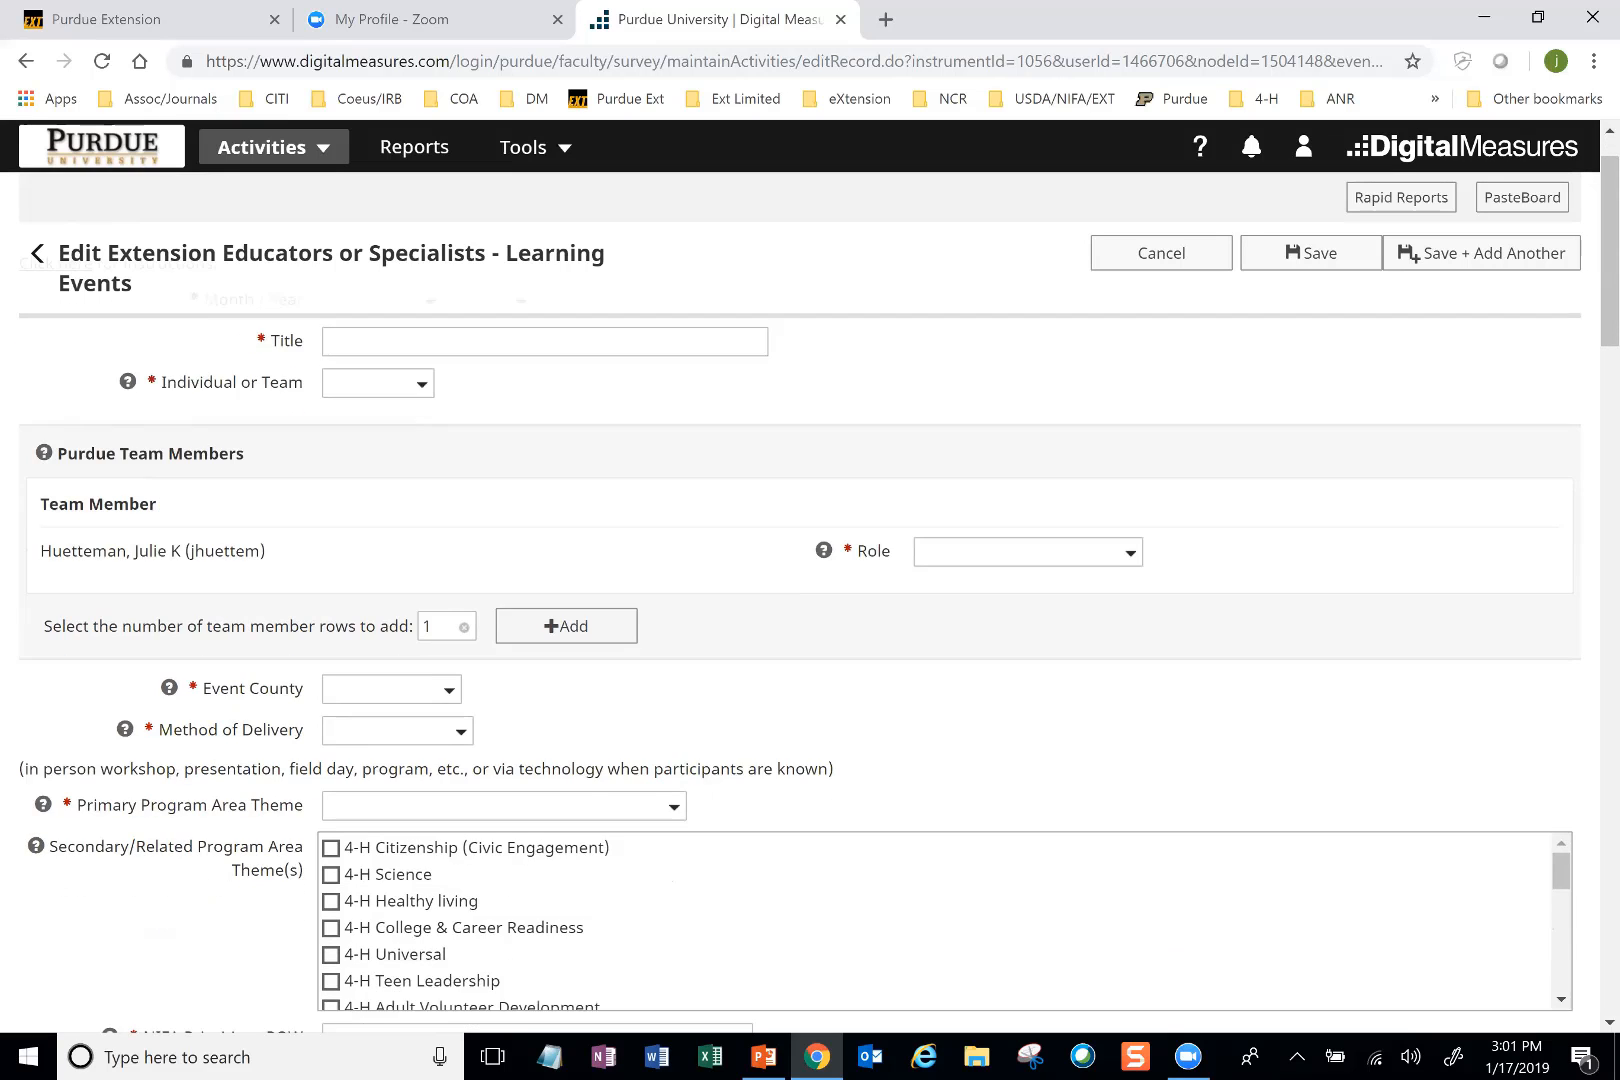
{"action": "scroll", "coordinate": [1255, 260], "scroll_direction": "down", "scroll_amount": 3}
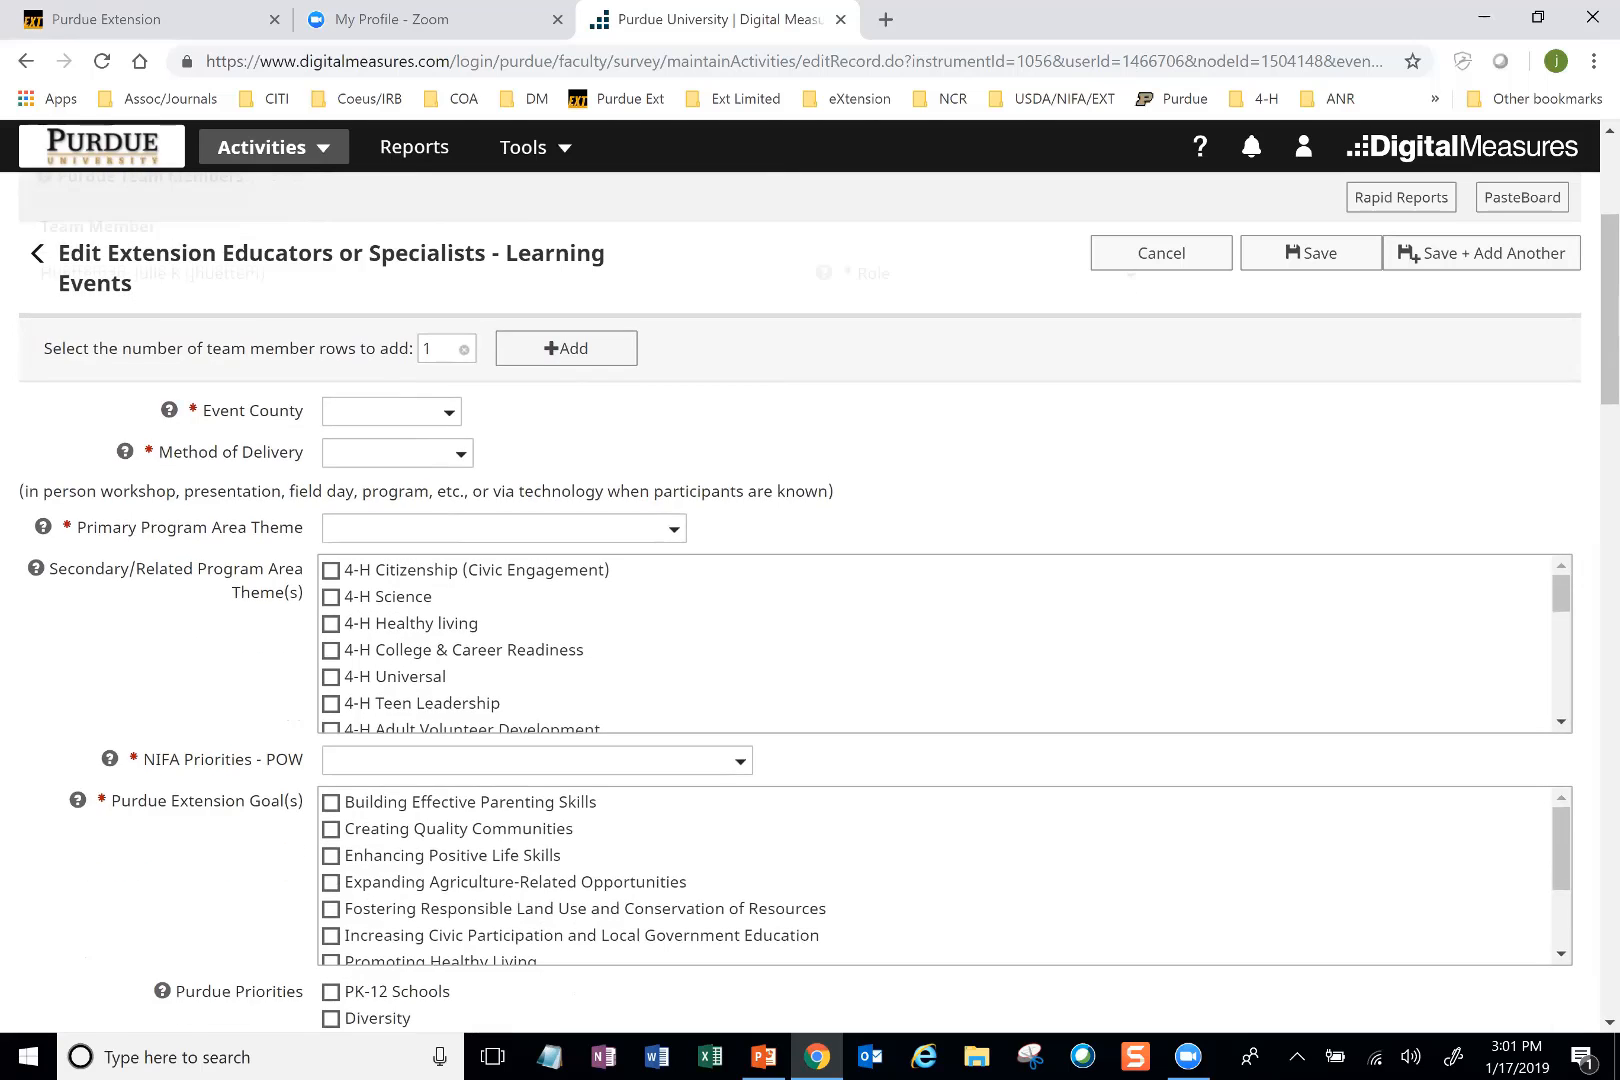
{"action": "scroll", "coordinate": [1256, 260], "scroll_direction": "down", "scroll_amount": 3}
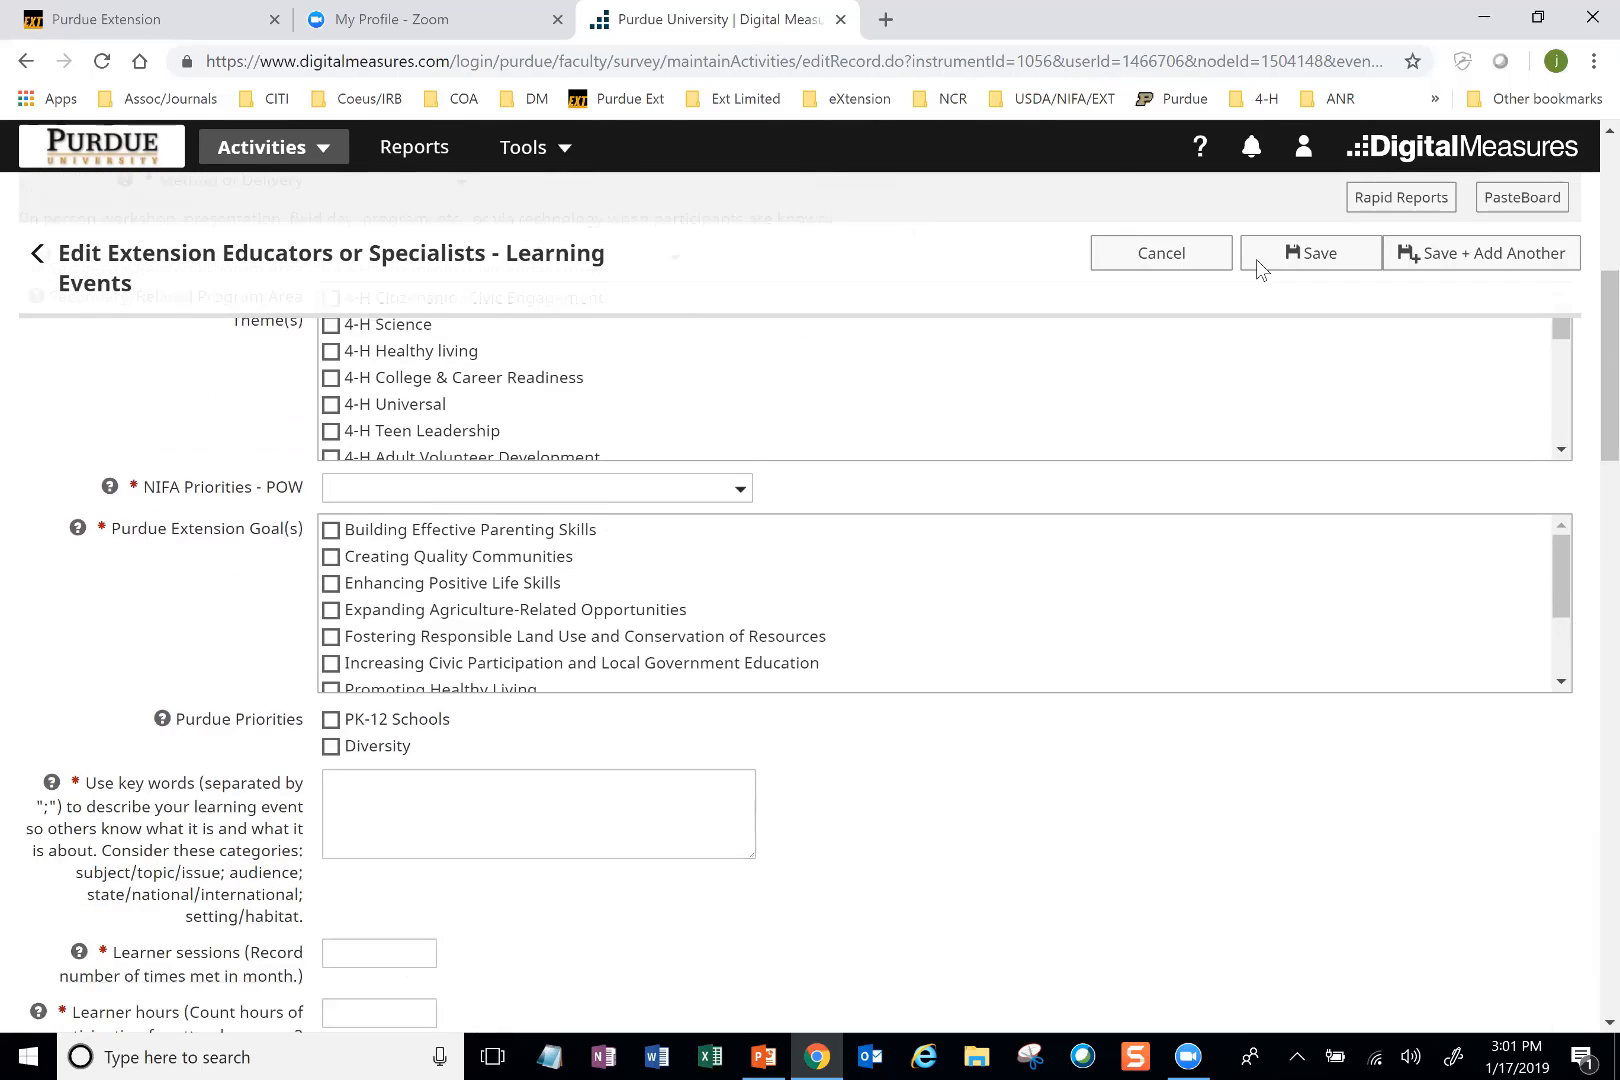
{"action": "scroll", "coordinate": [1256, 260], "scroll_direction": "down", "scroll_amount": 6}
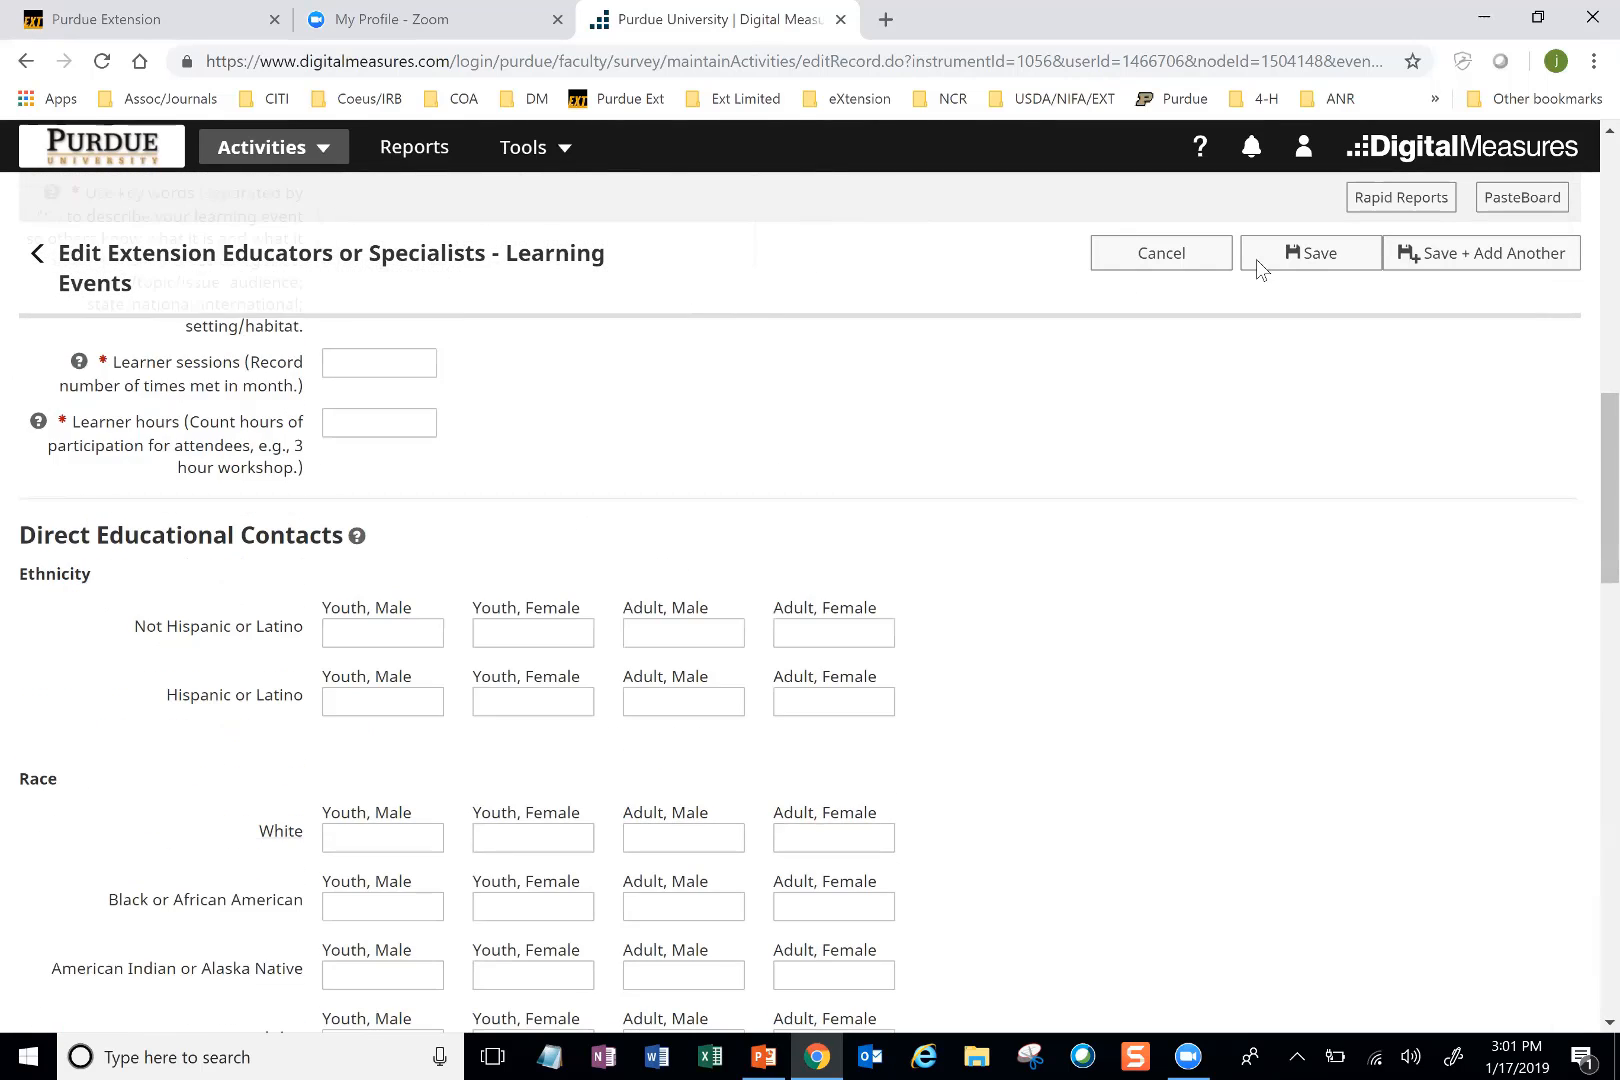
{"action": "scroll", "coordinate": [1255, 259], "scroll_direction": "down", "scroll_amount": 1}
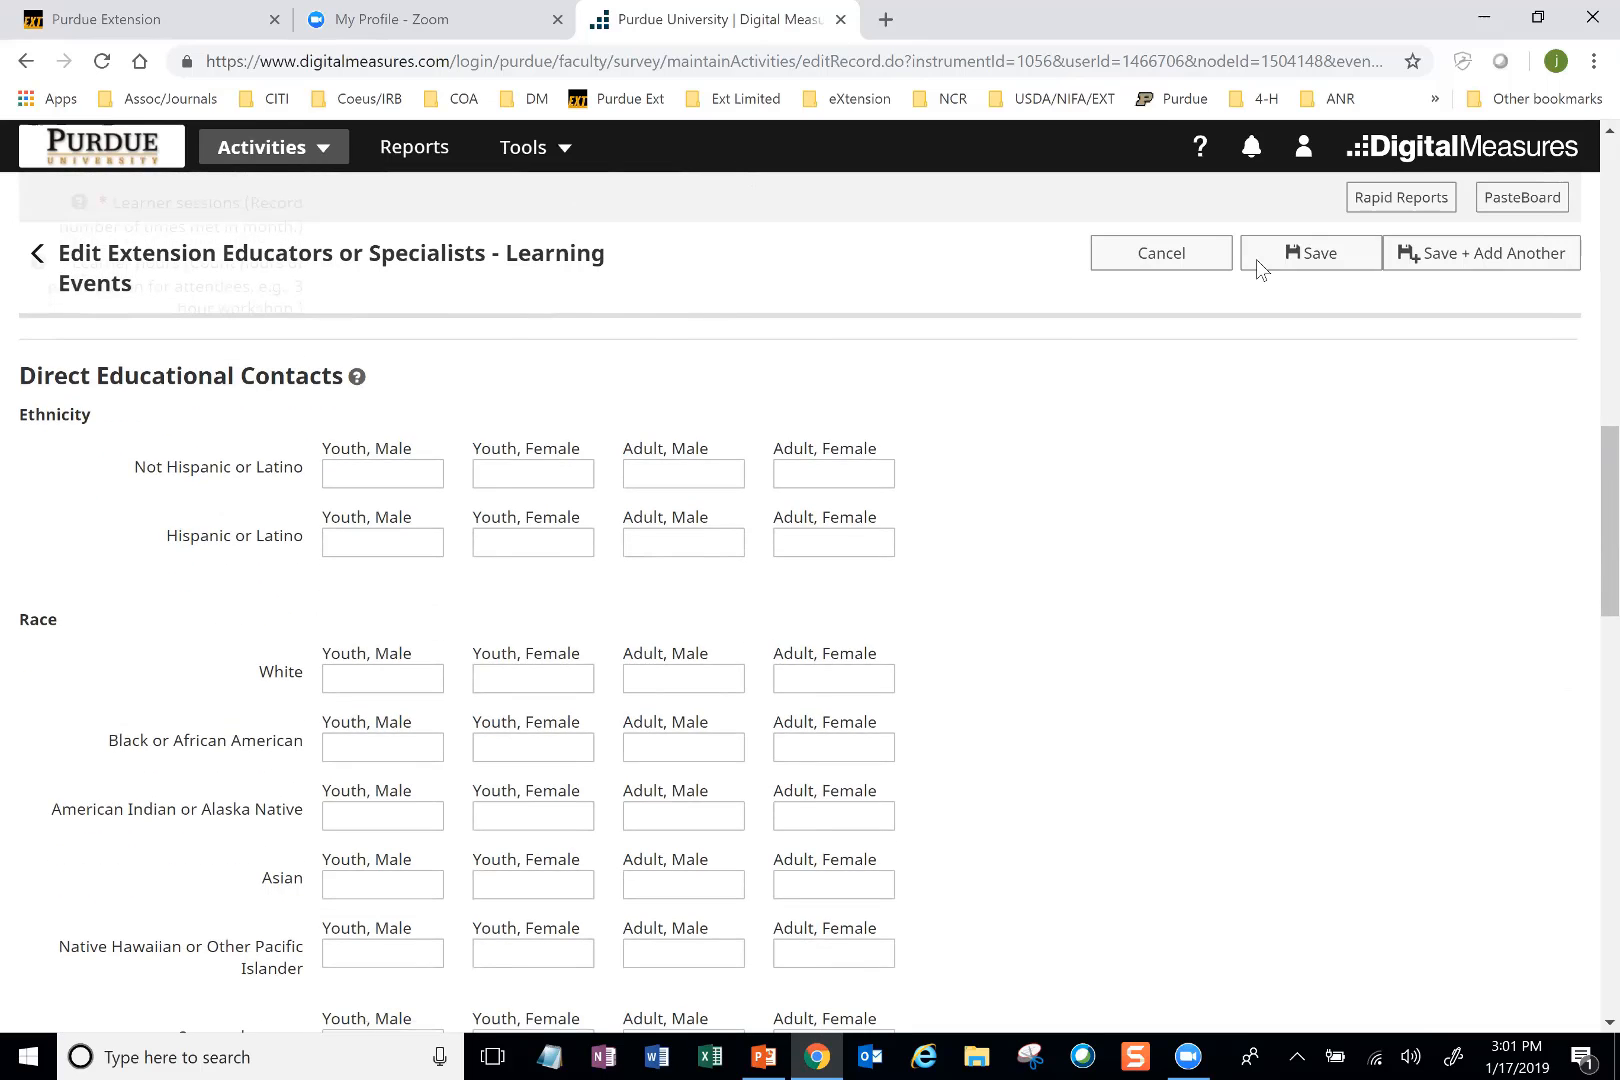
{"action": "key", "text": "Return"}
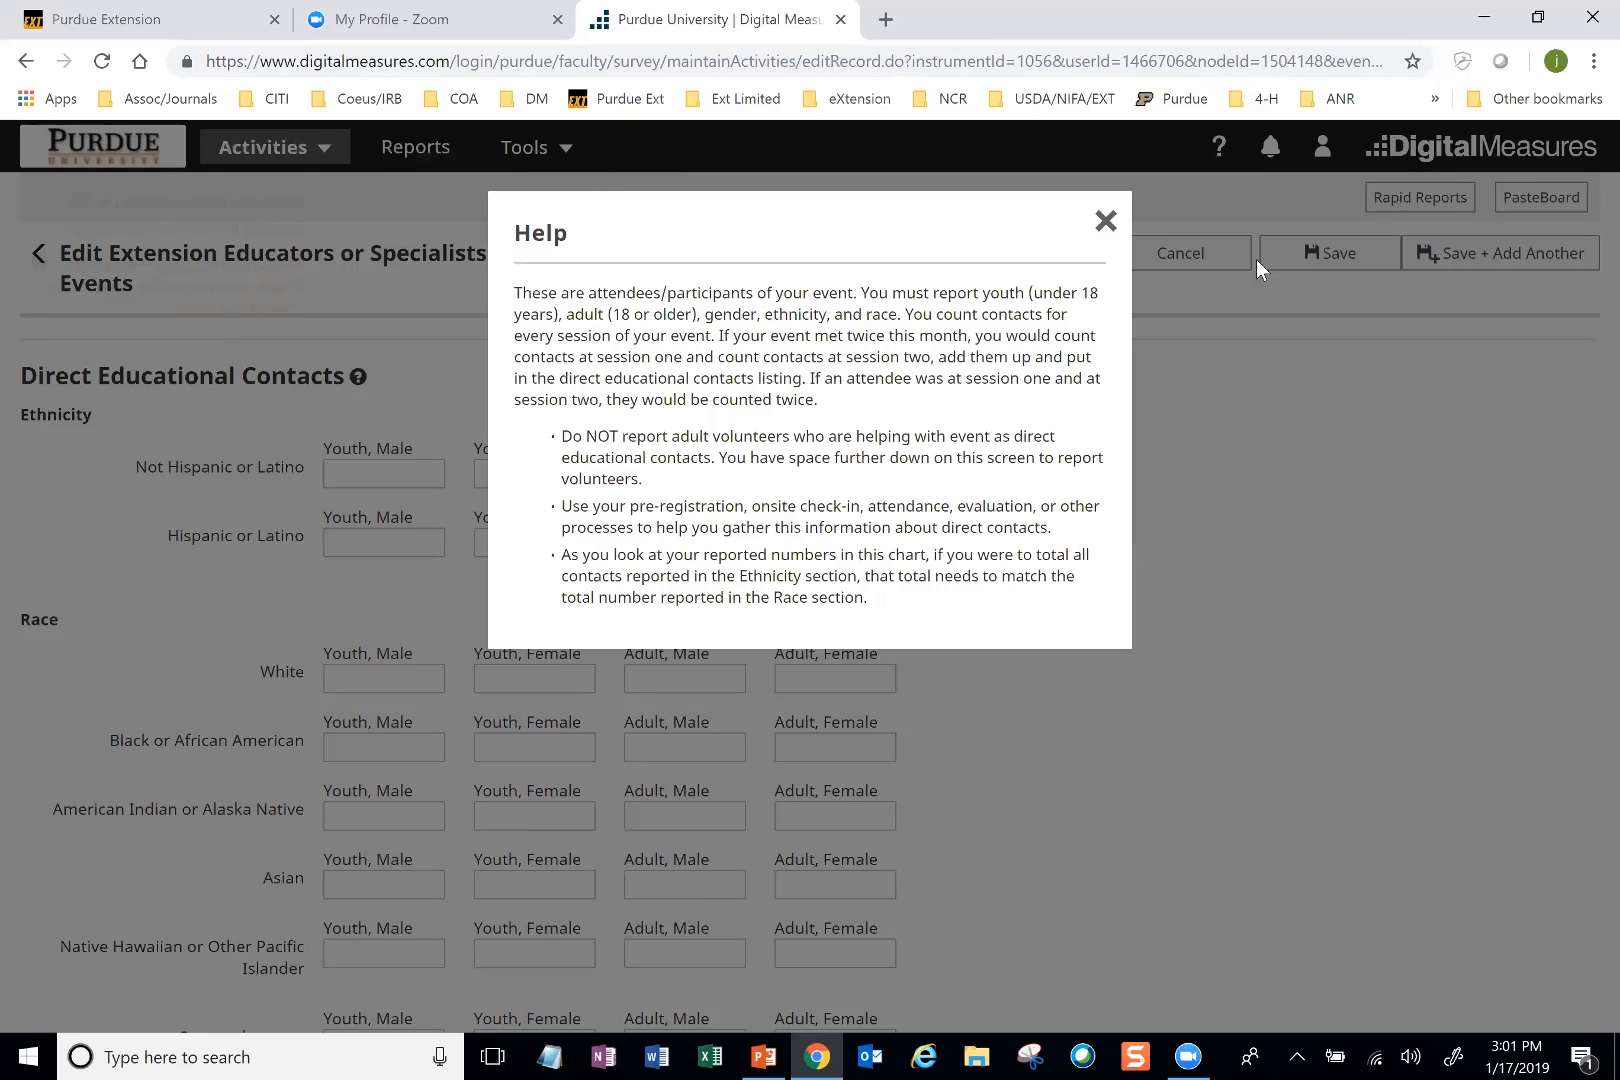
{"action": "key", "text": "Escape"}
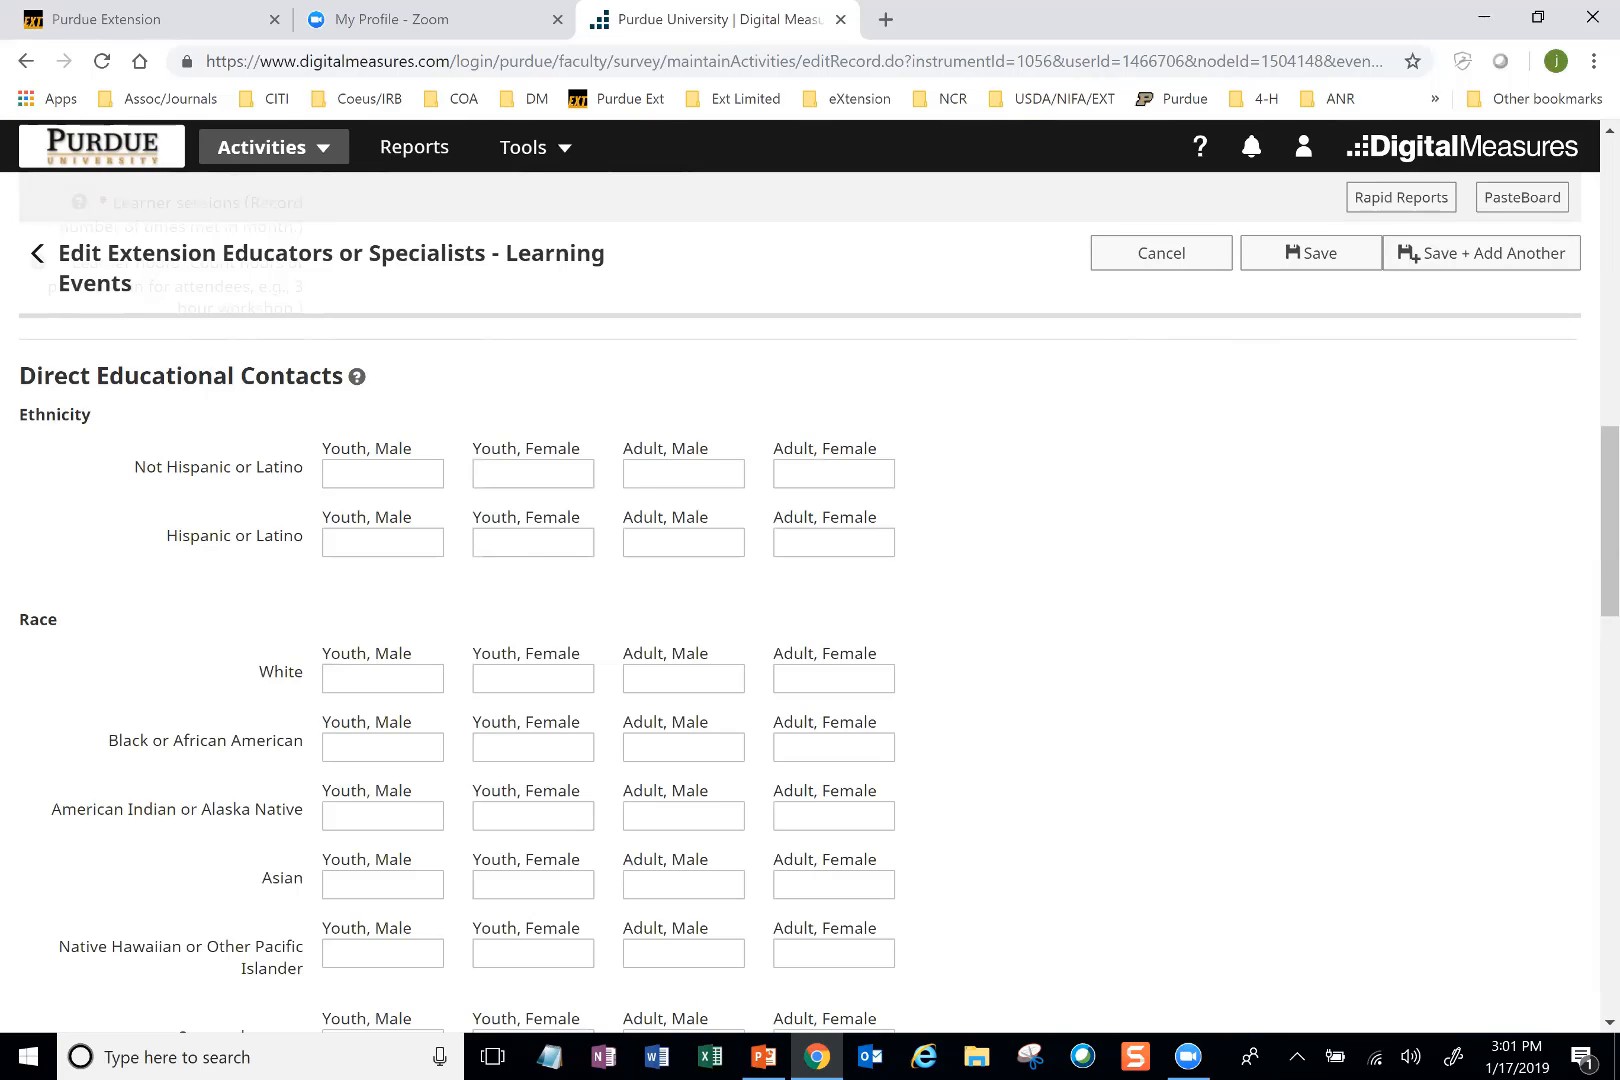
{"action": "scroll", "coordinate": [810, 600], "scroll_direction": "down", "scroll_amount": 2}
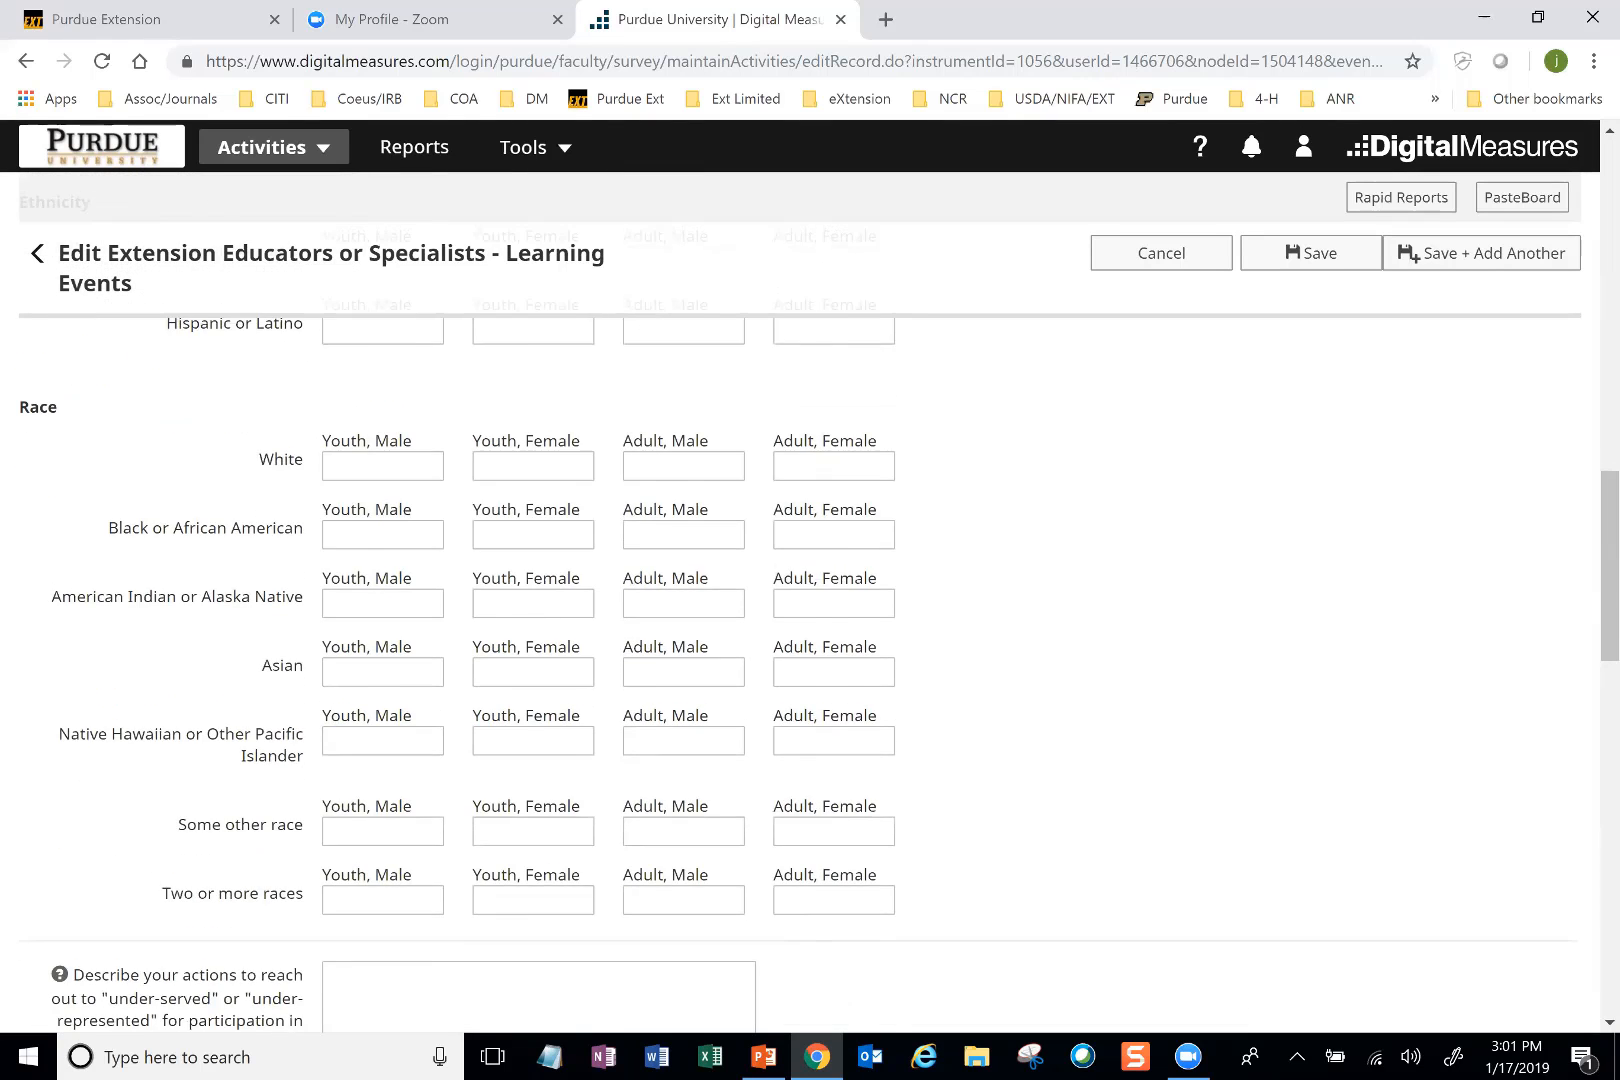
{"action": "scroll", "coordinate": [1255, 260], "scroll_direction": "up", "scroll_amount": 2}
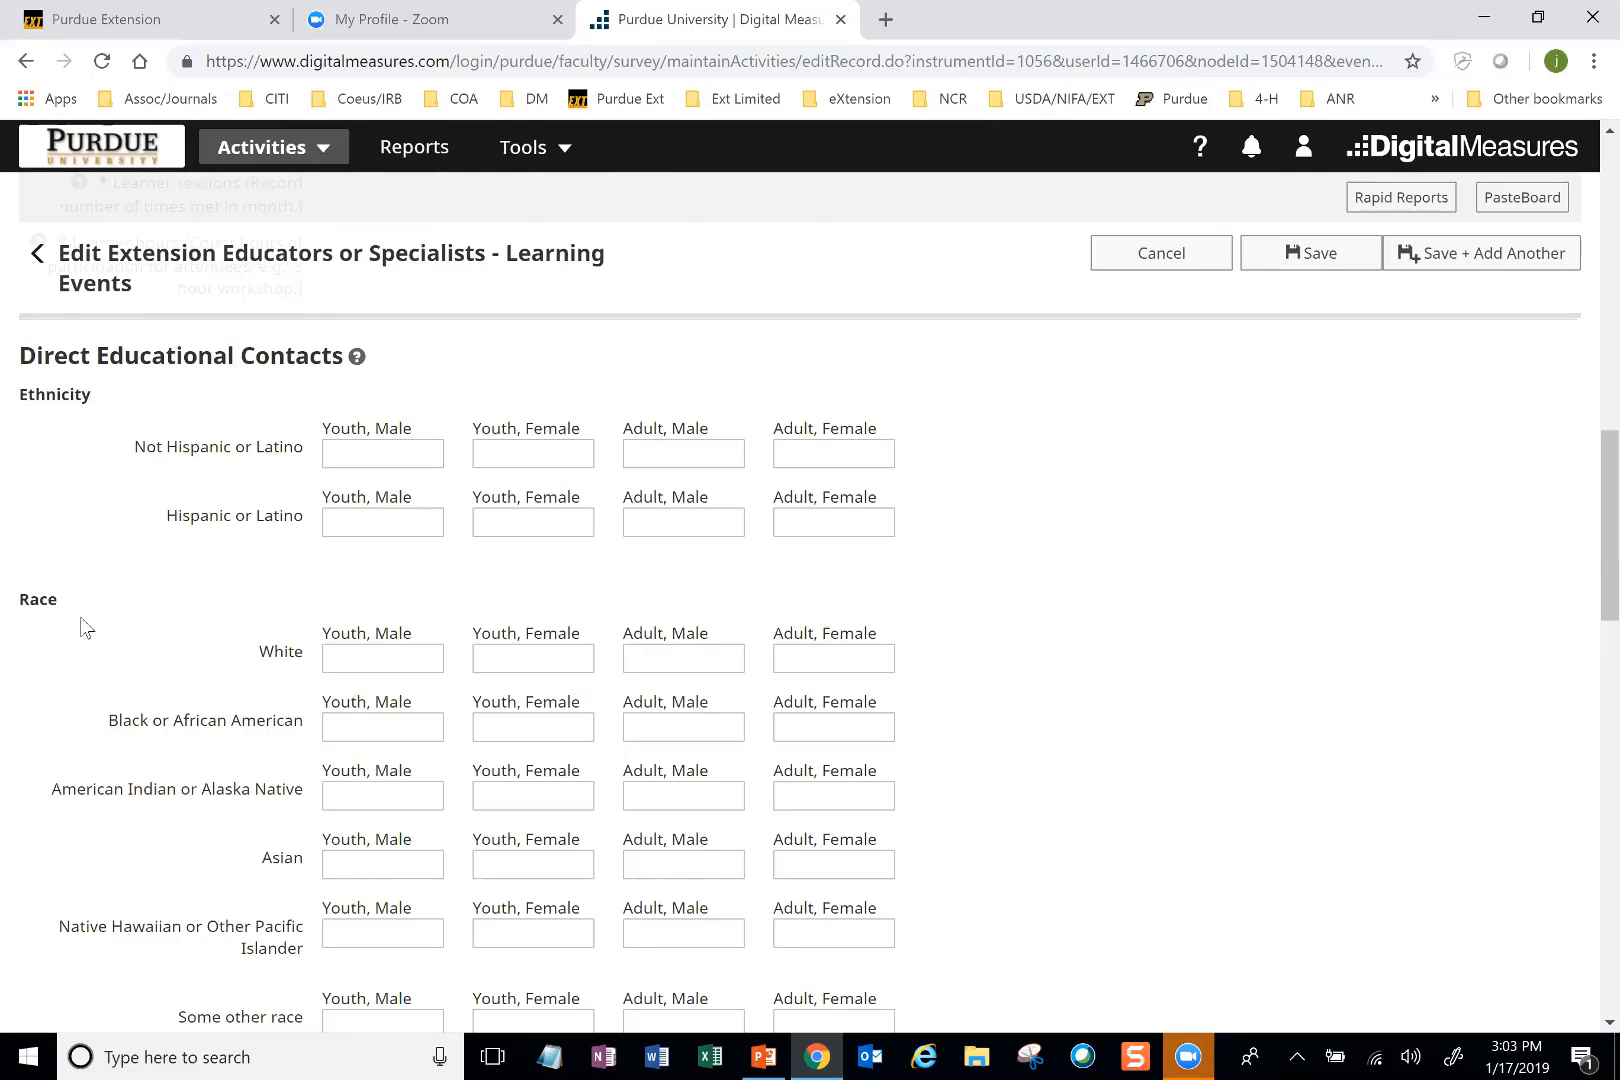
Step: Enter 10 adult males and 10 adult females as Not Hispanic or Latino under Ethnicity
{"action": "left_click", "coordinate": [362, 445]}
{"action": "left_click", "coordinate": [687, 456]}
{"action": "type", "text": "10"}
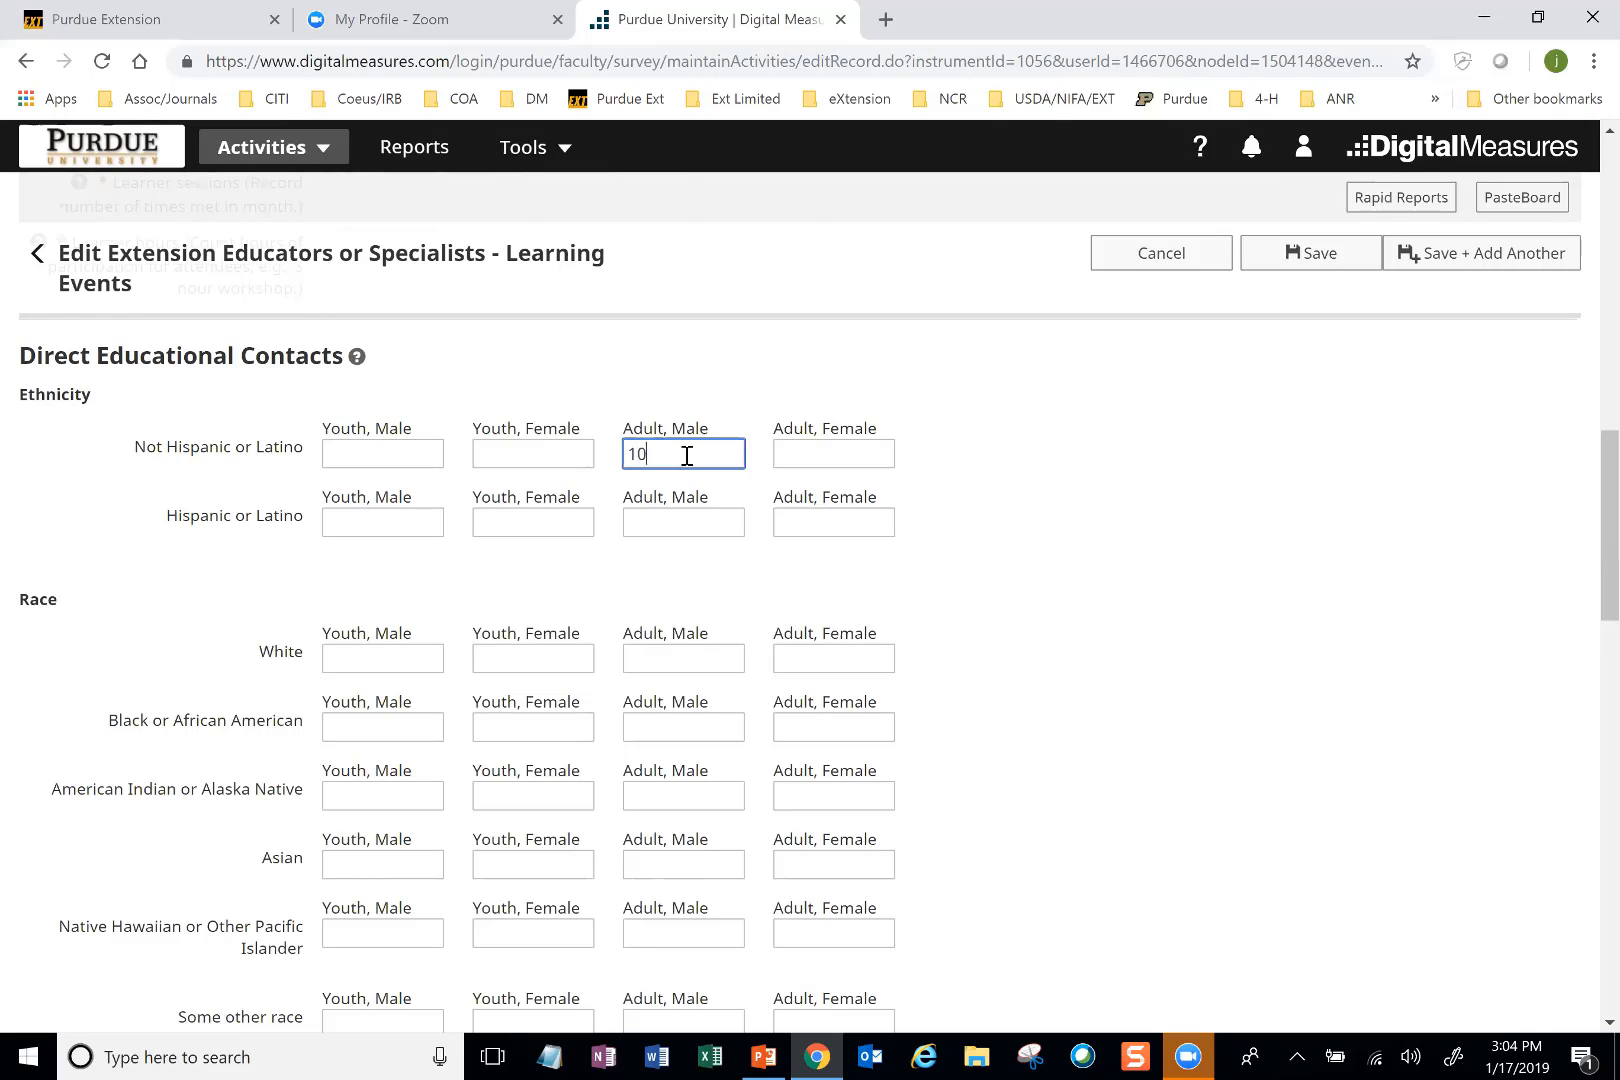
{"action": "left_click", "coordinate": [858, 454]}
{"action": "type", "text": "10"}
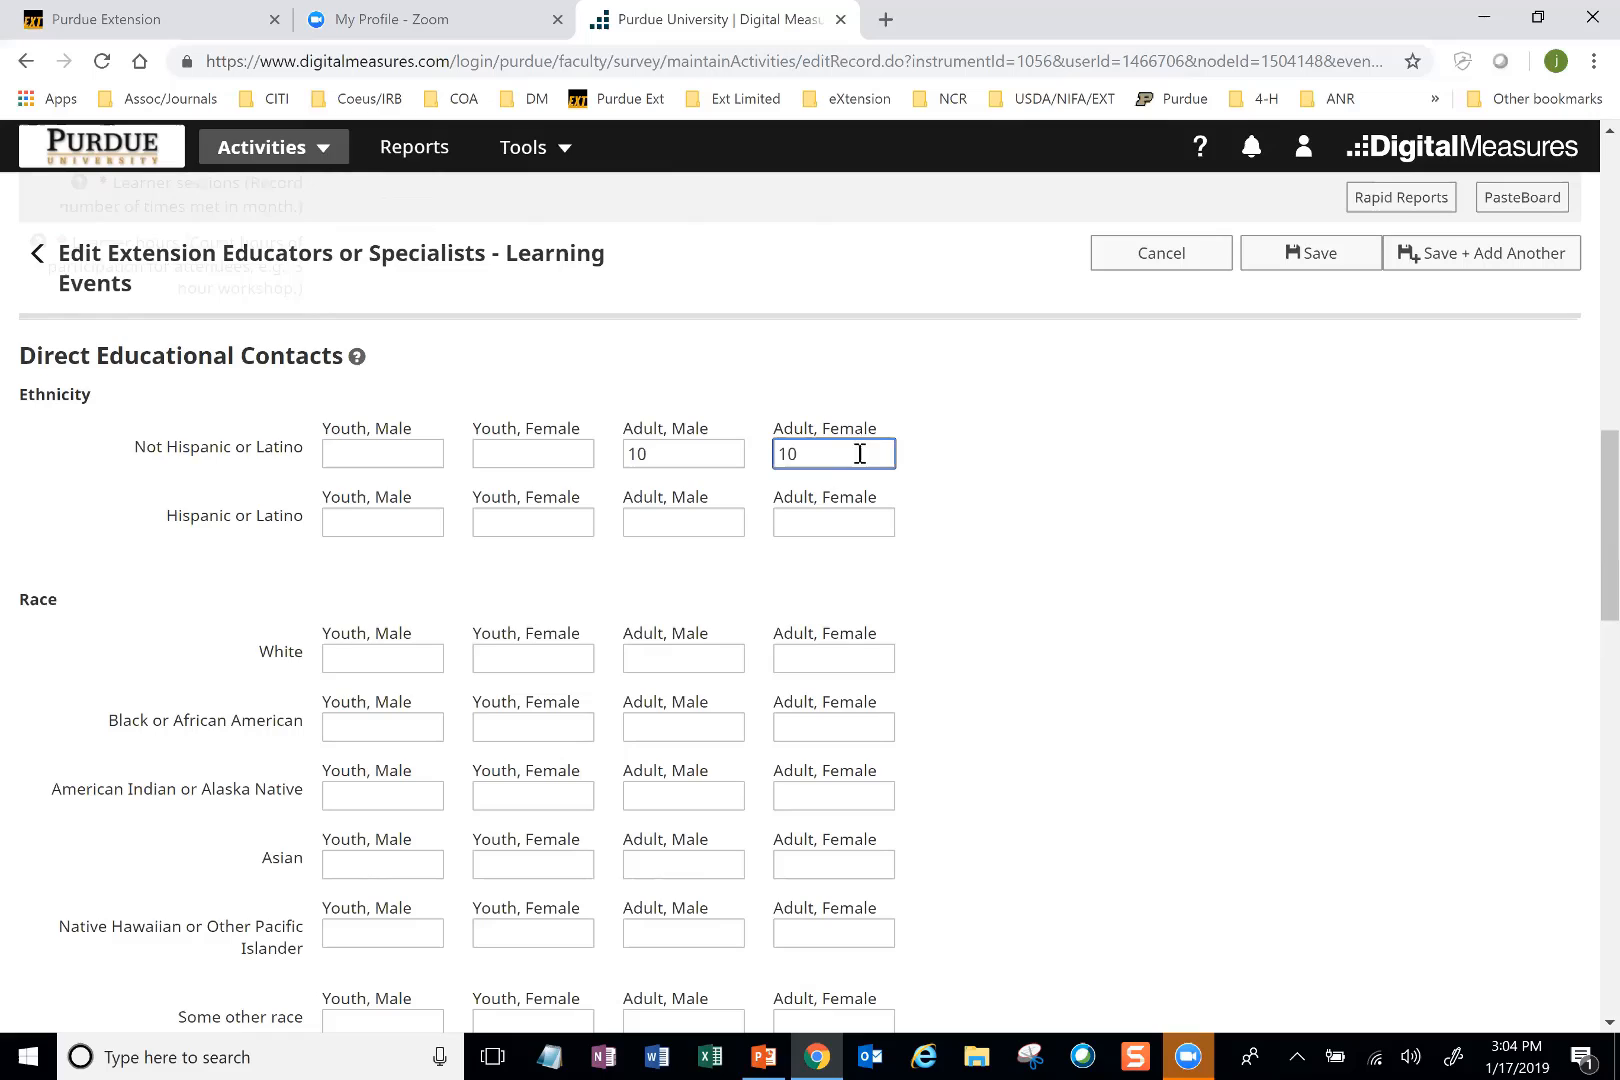
Step: Enter 20 adult males and 20 adult females as Hispanic or Latino under Ethnicity
{"action": "left_click", "coordinate": [687, 533]}
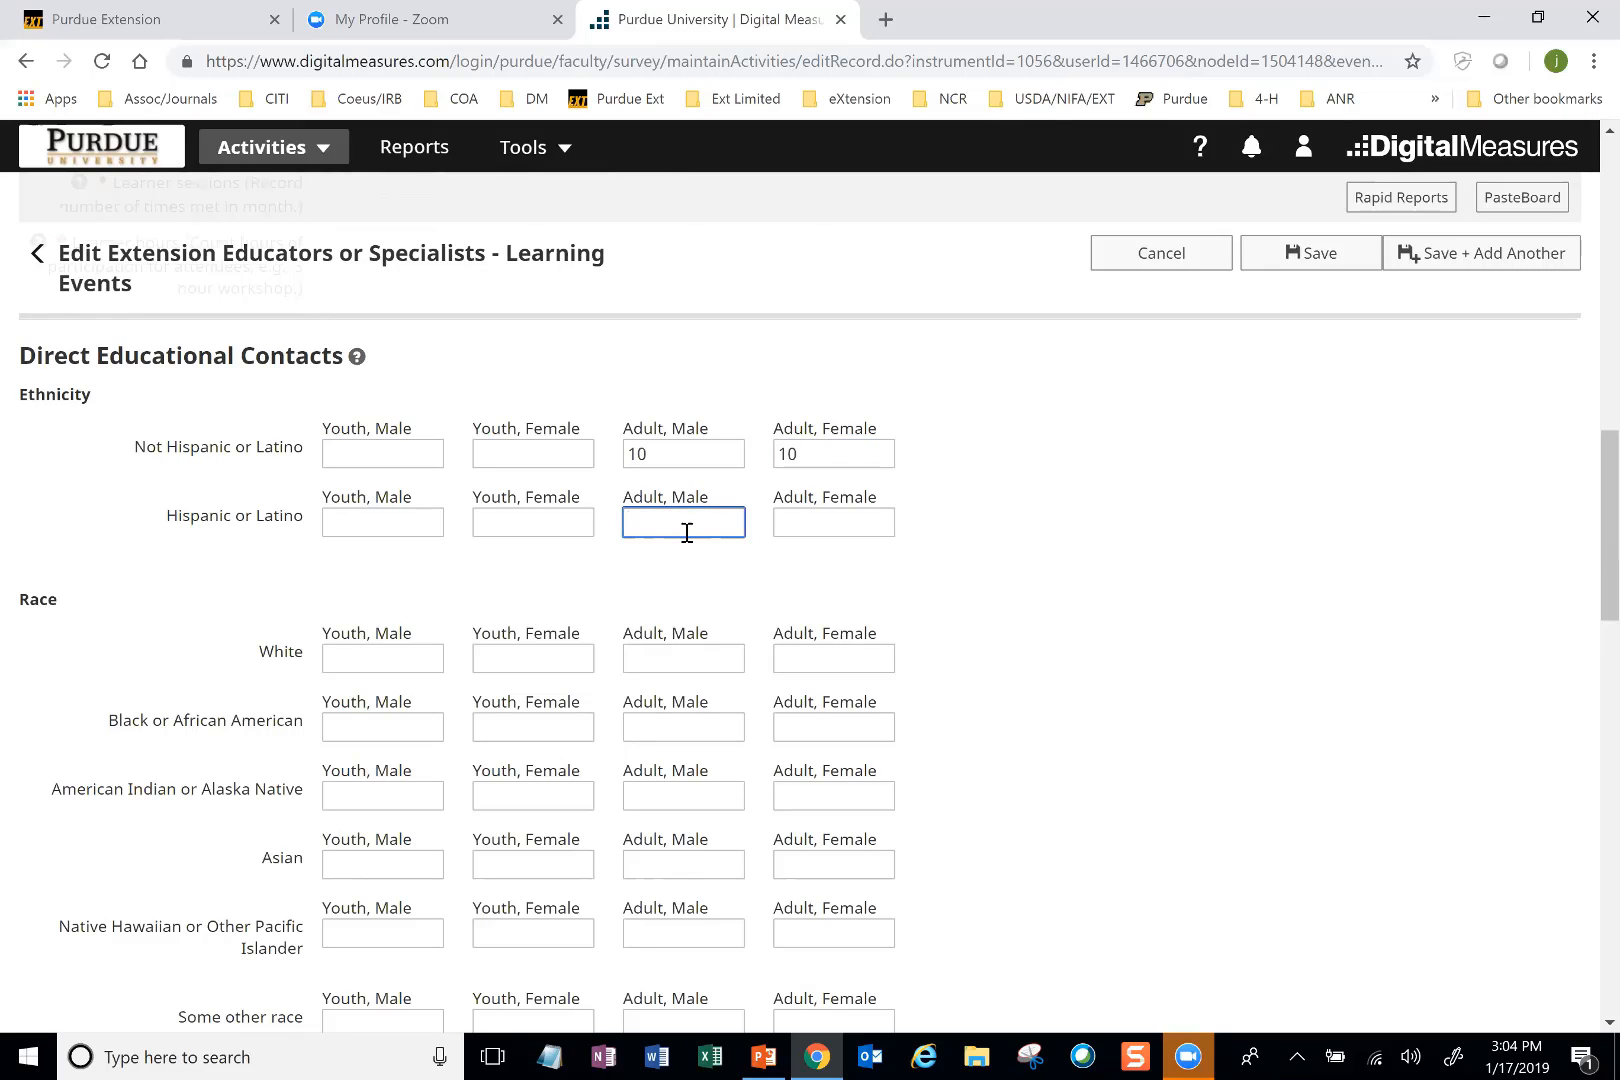
{"action": "type", "text": "20"}
{"action": "left_click", "coordinate": [815, 526]}
{"action": "type", "text": "20"}
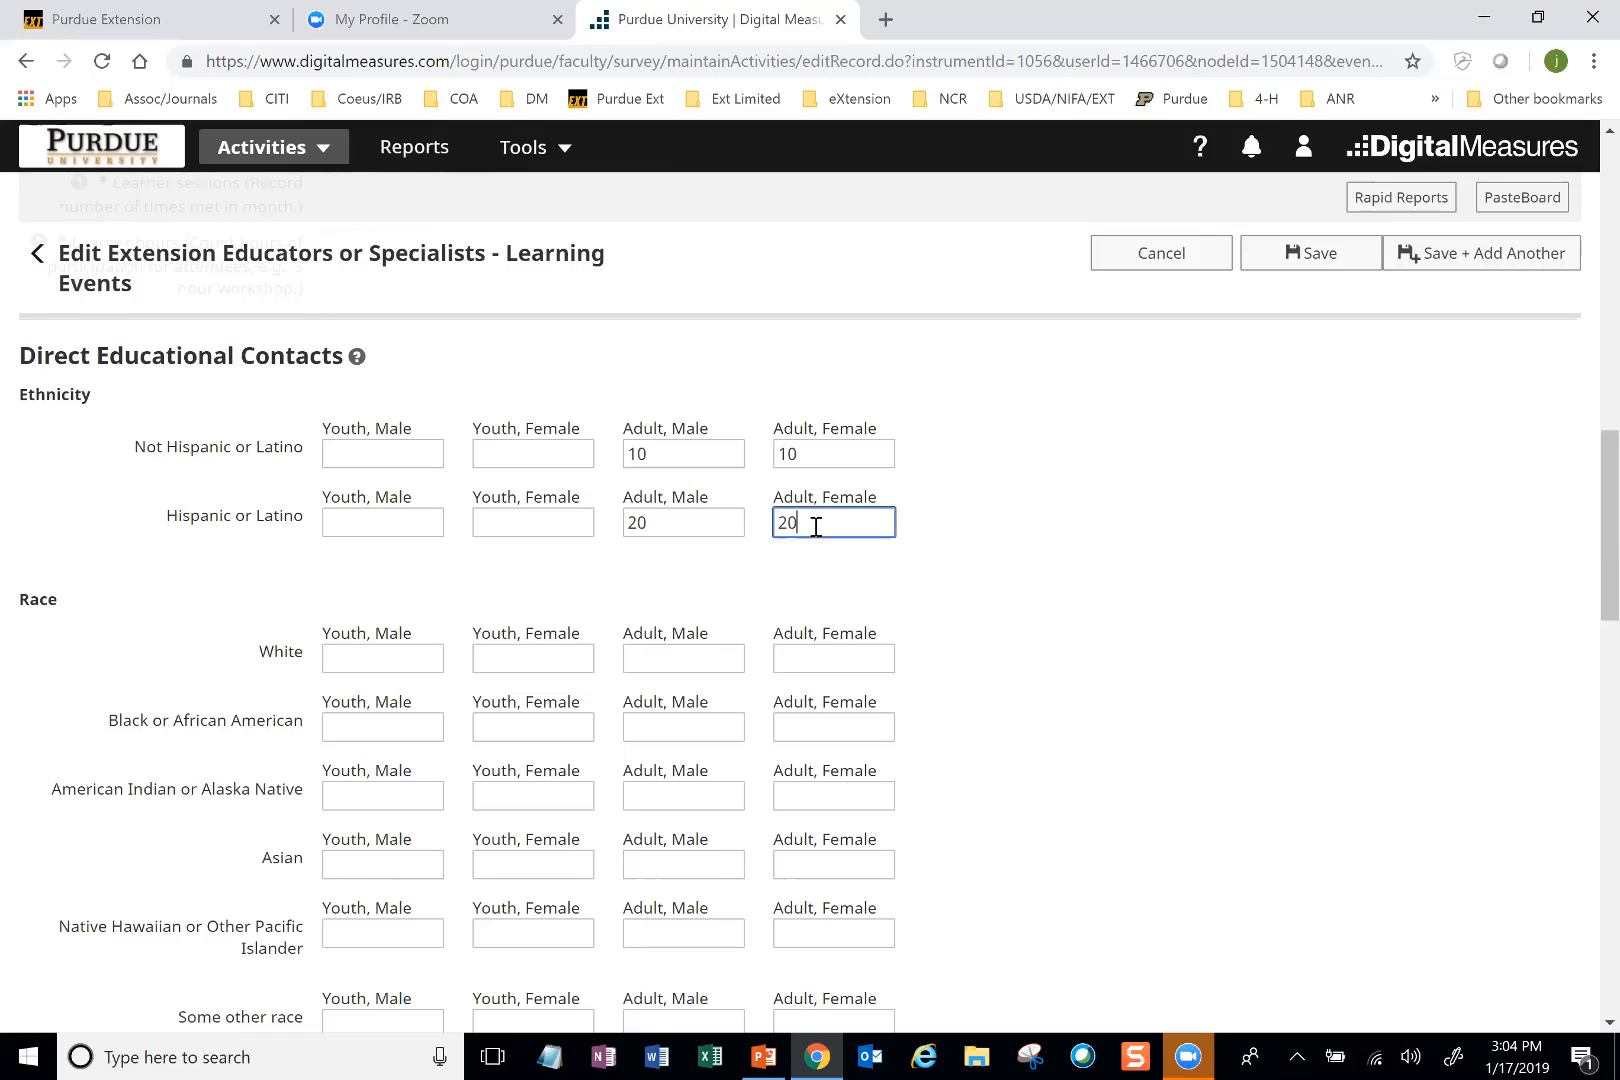
{"action": "left_click", "coordinate": [984, 539]}
Step: Under Race, enter 10 adult males each for White, Black or African American, and Asian
{"action": "scroll", "coordinate": [989, 540], "scroll_direction": "down", "scroll_amount": 2}
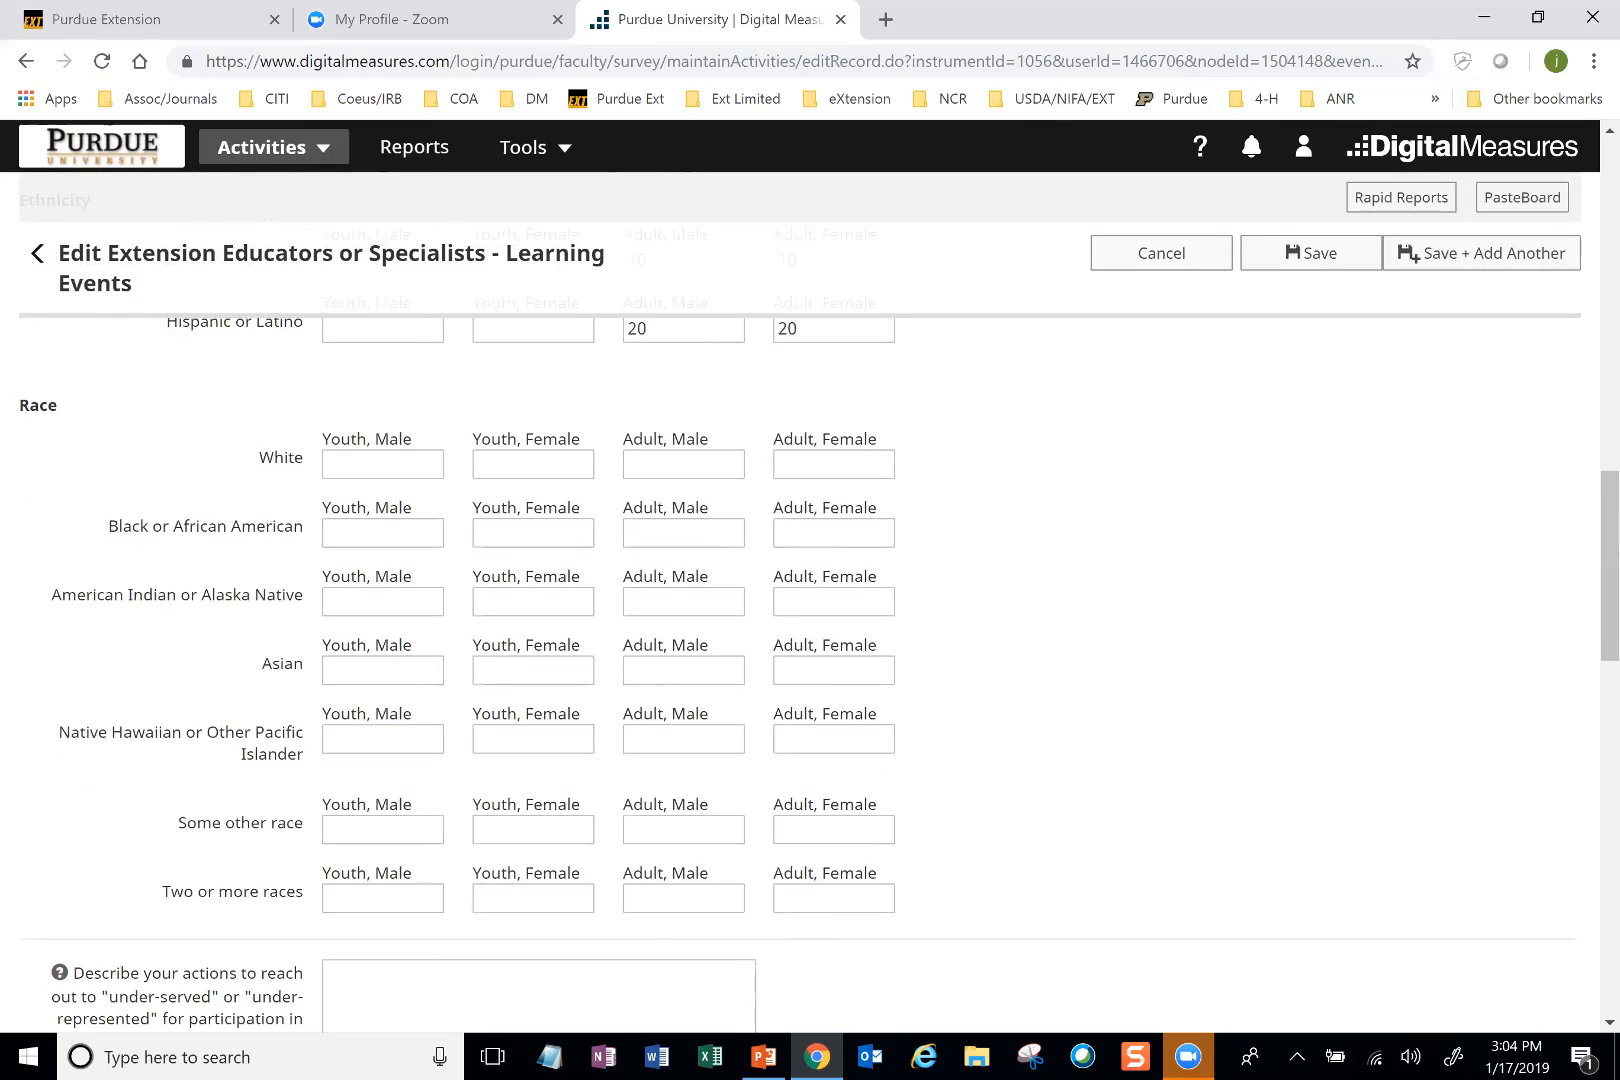
{"action": "scroll", "coordinate": [989, 540], "scroll_direction": "up", "scroll_amount": 2}
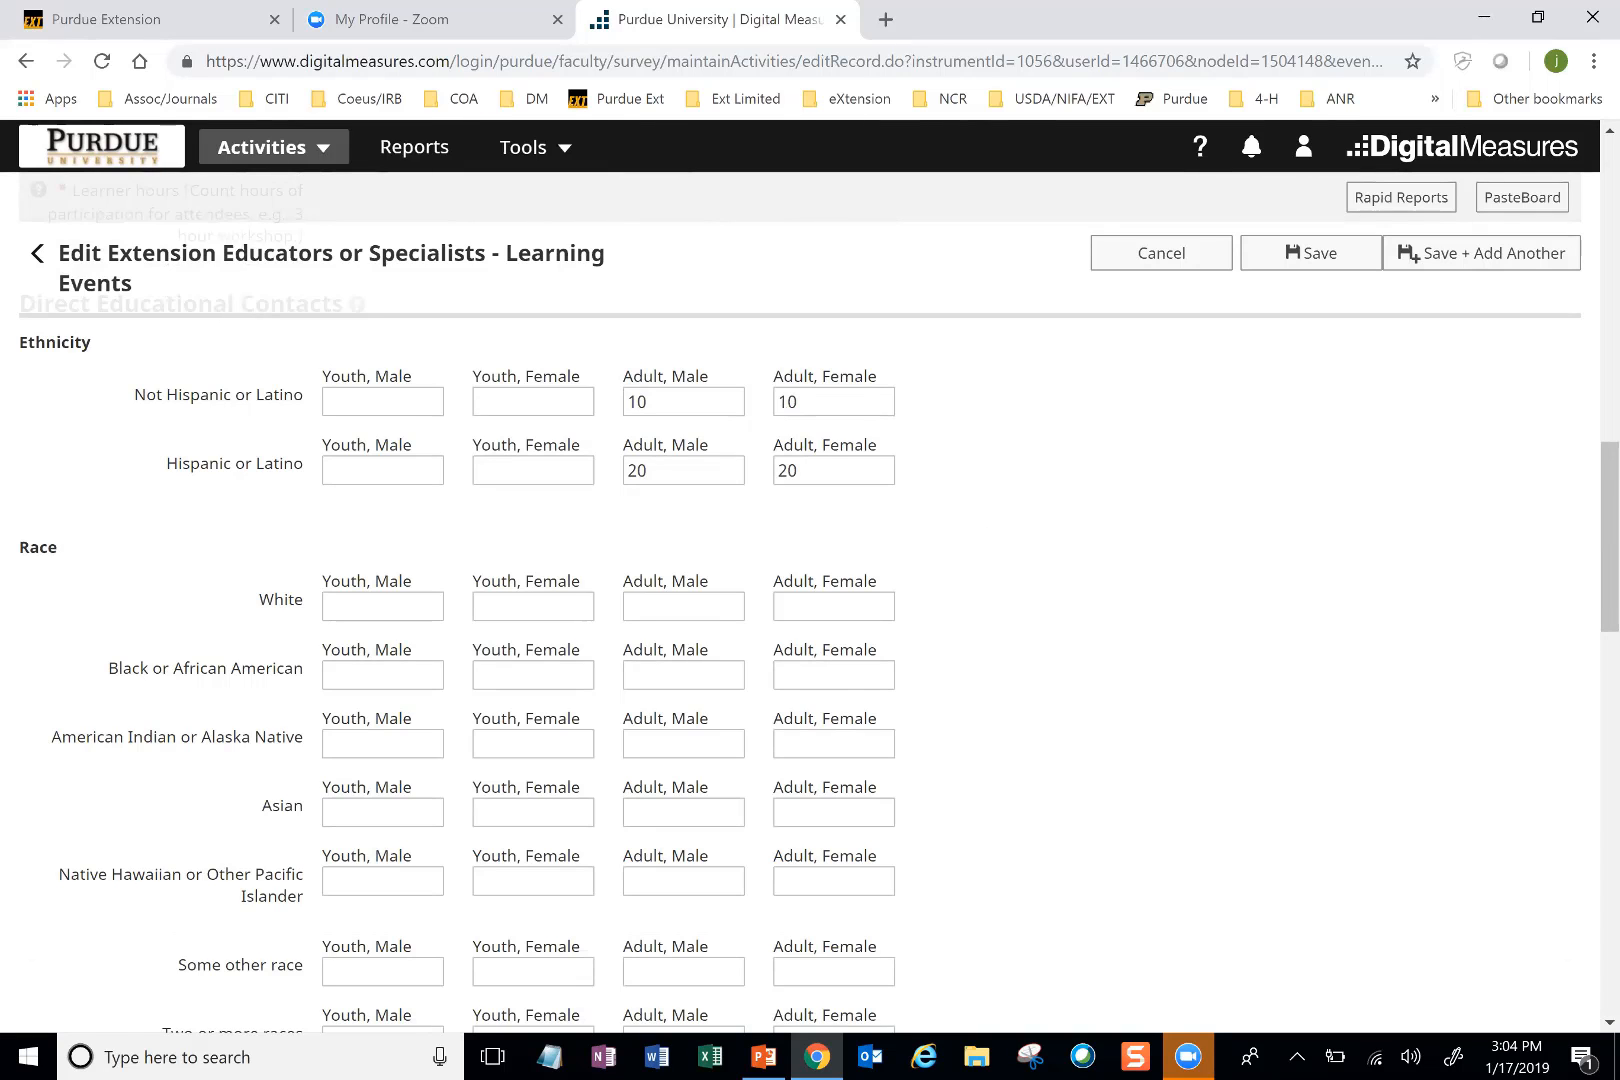
{"action": "scroll", "coordinate": [988, 541], "scroll_direction": "down", "scroll_amount": 1}
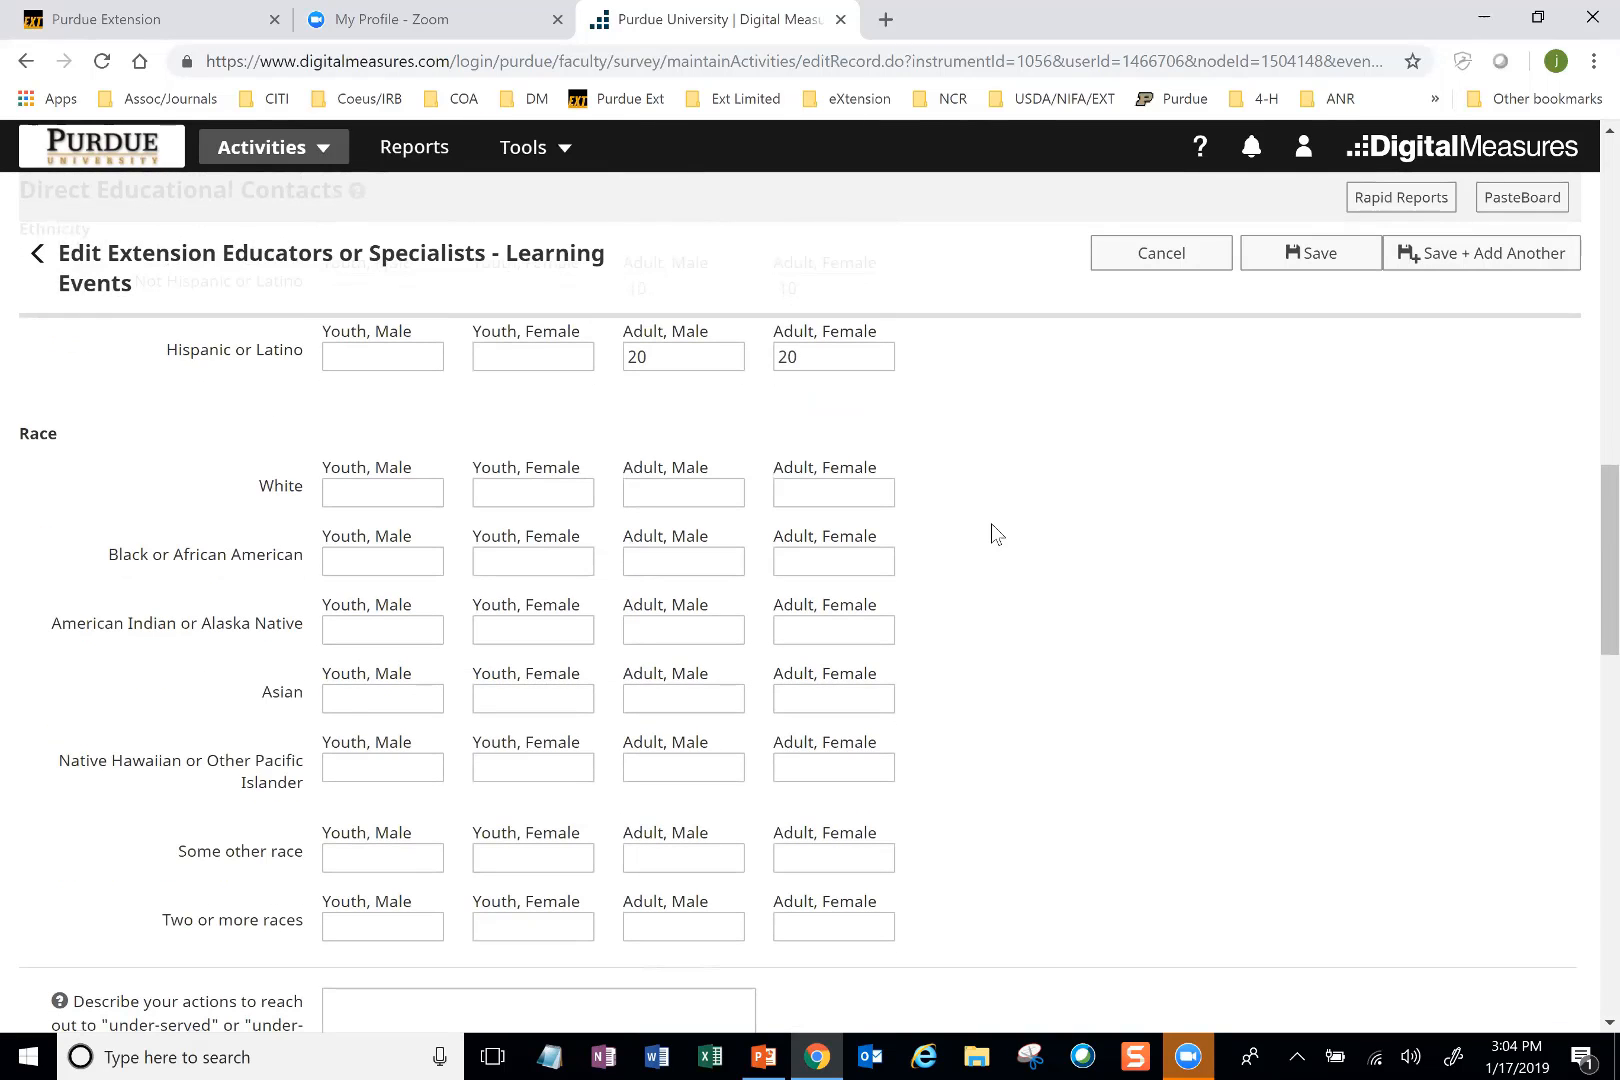
{"action": "left_click", "coordinate": [650, 495]}
{"action": "type", "text": "10"}
{"action": "left_click", "coordinate": [649, 565]}
{"action": "type", "text": "10"}
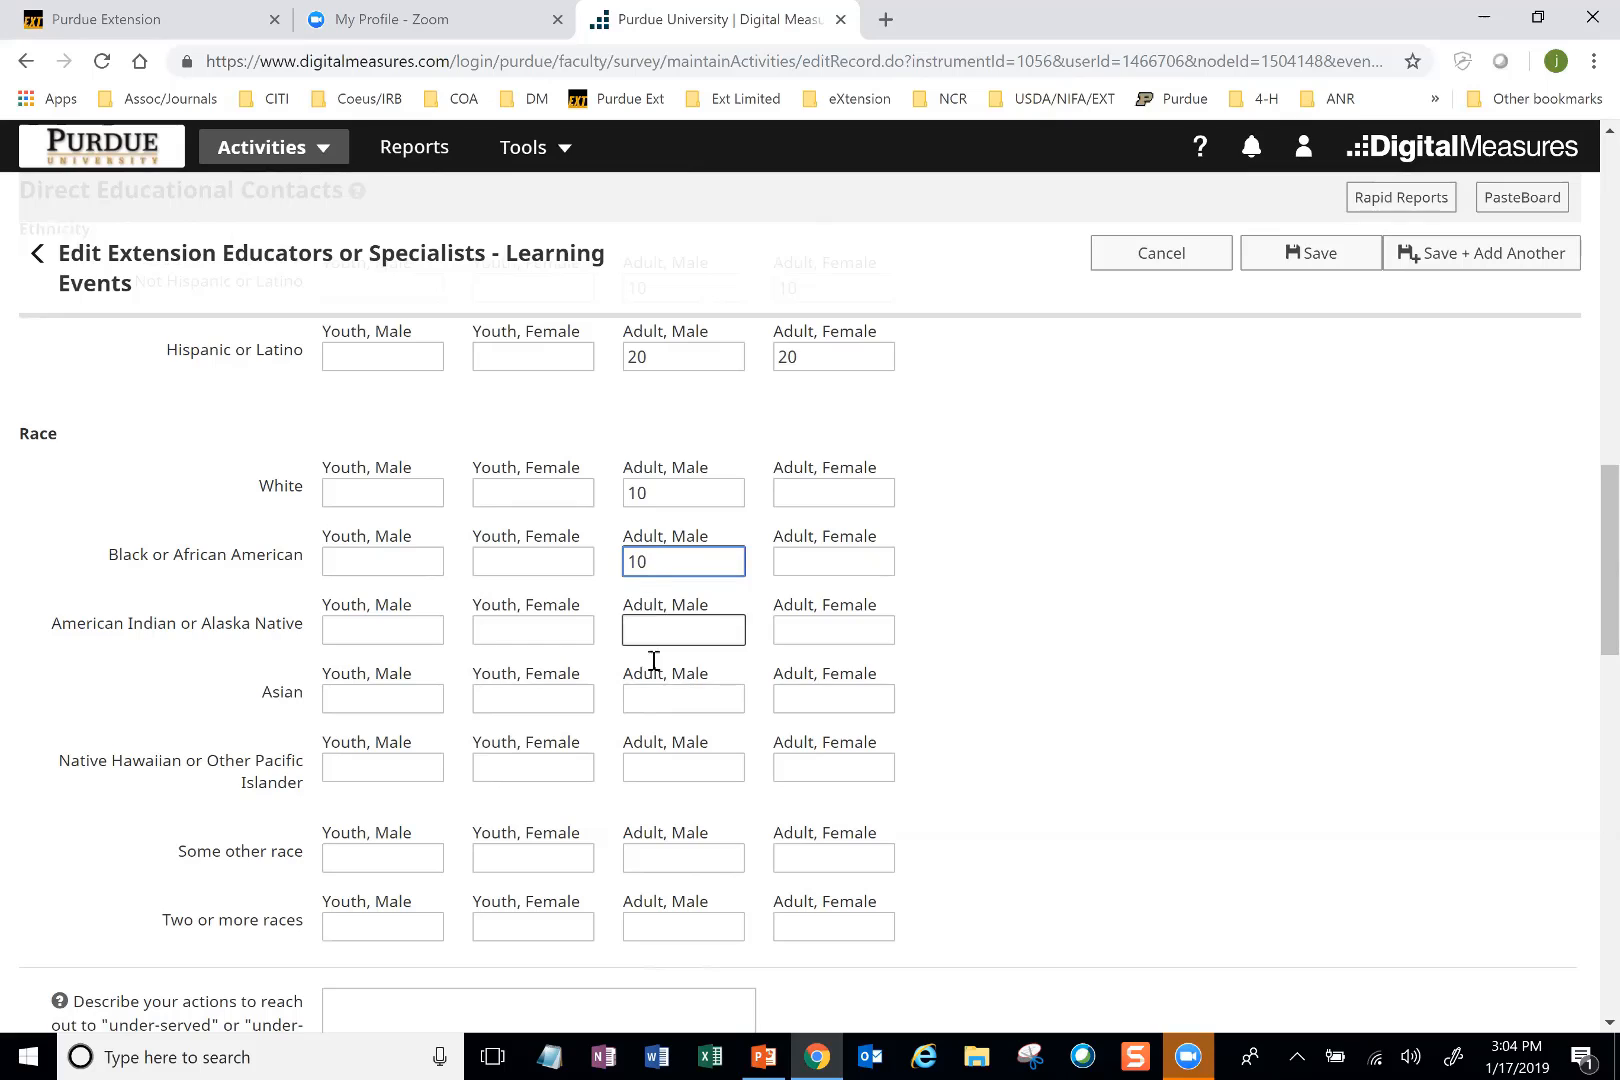
{"action": "left_click", "coordinate": [655, 703]}
{"action": "type", "text": "1"}
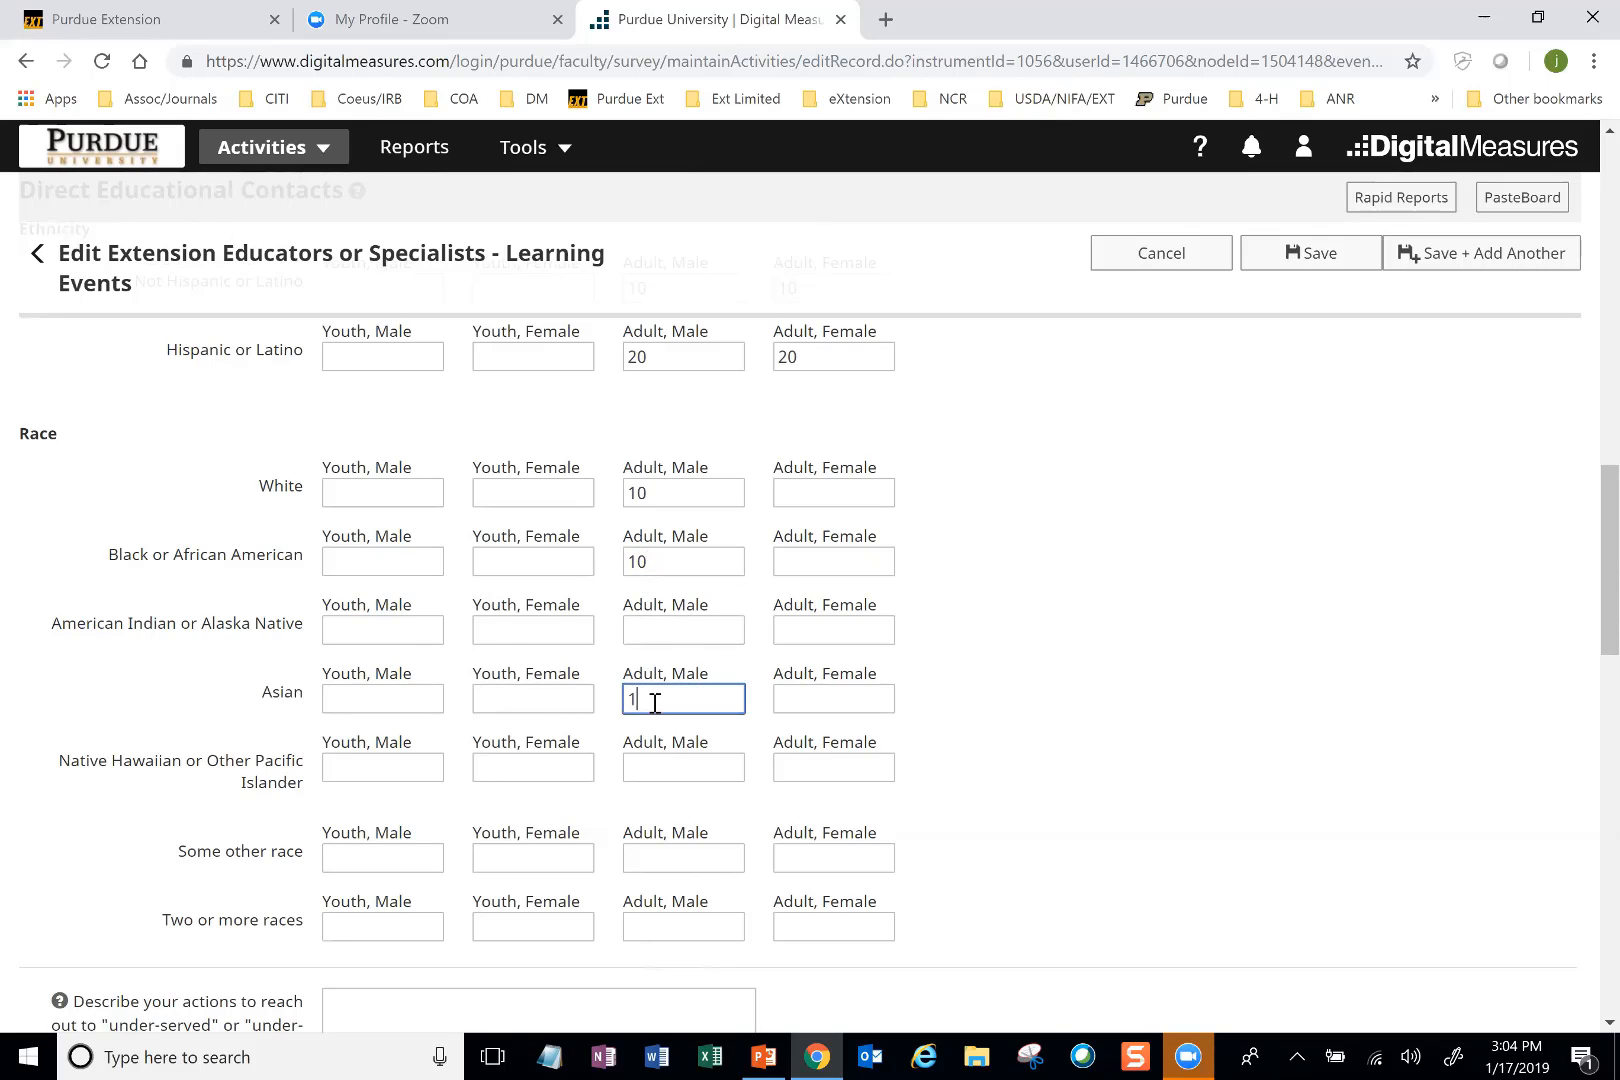
{"action": "type", "text": "0"}
Step: Under Race, enter 10 adult females each for American Indian or Alaska Native, Native Hawaiian or Other Pacific Islander, and Some other race
{"action": "left_click", "coordinate": [814, 623]}
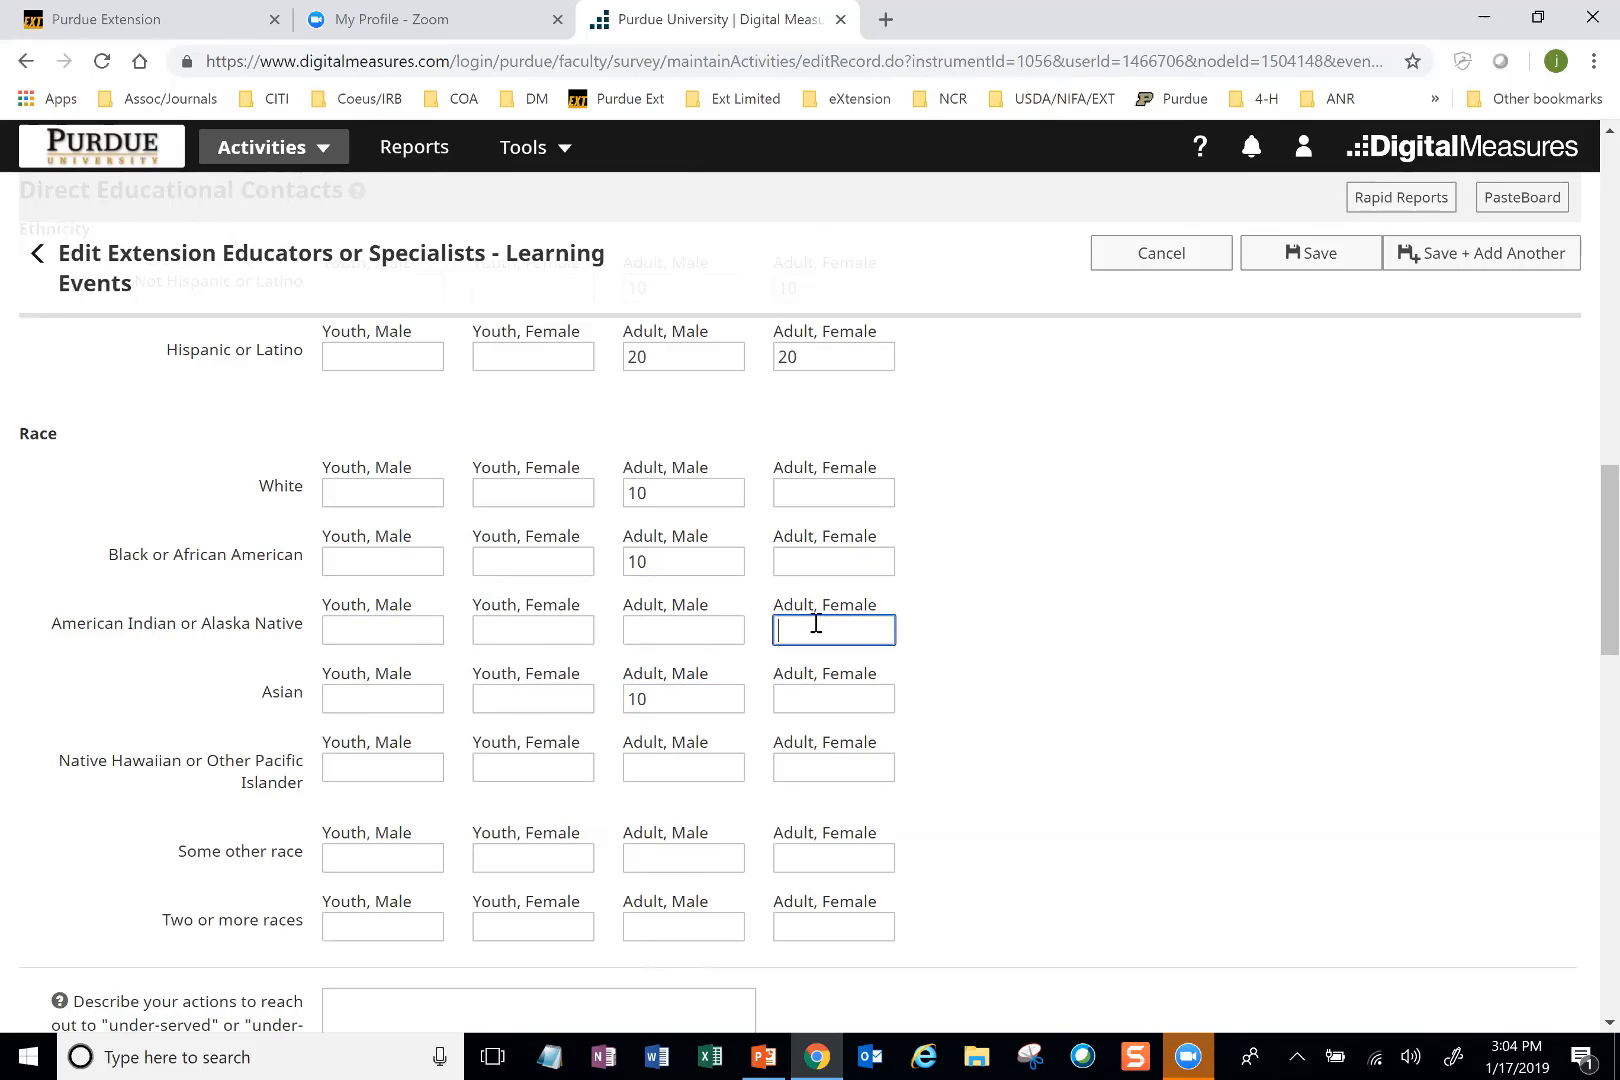
{"action": "type", "text": "10"}
{"action": "left_click", "coordinate": [814, 769]}
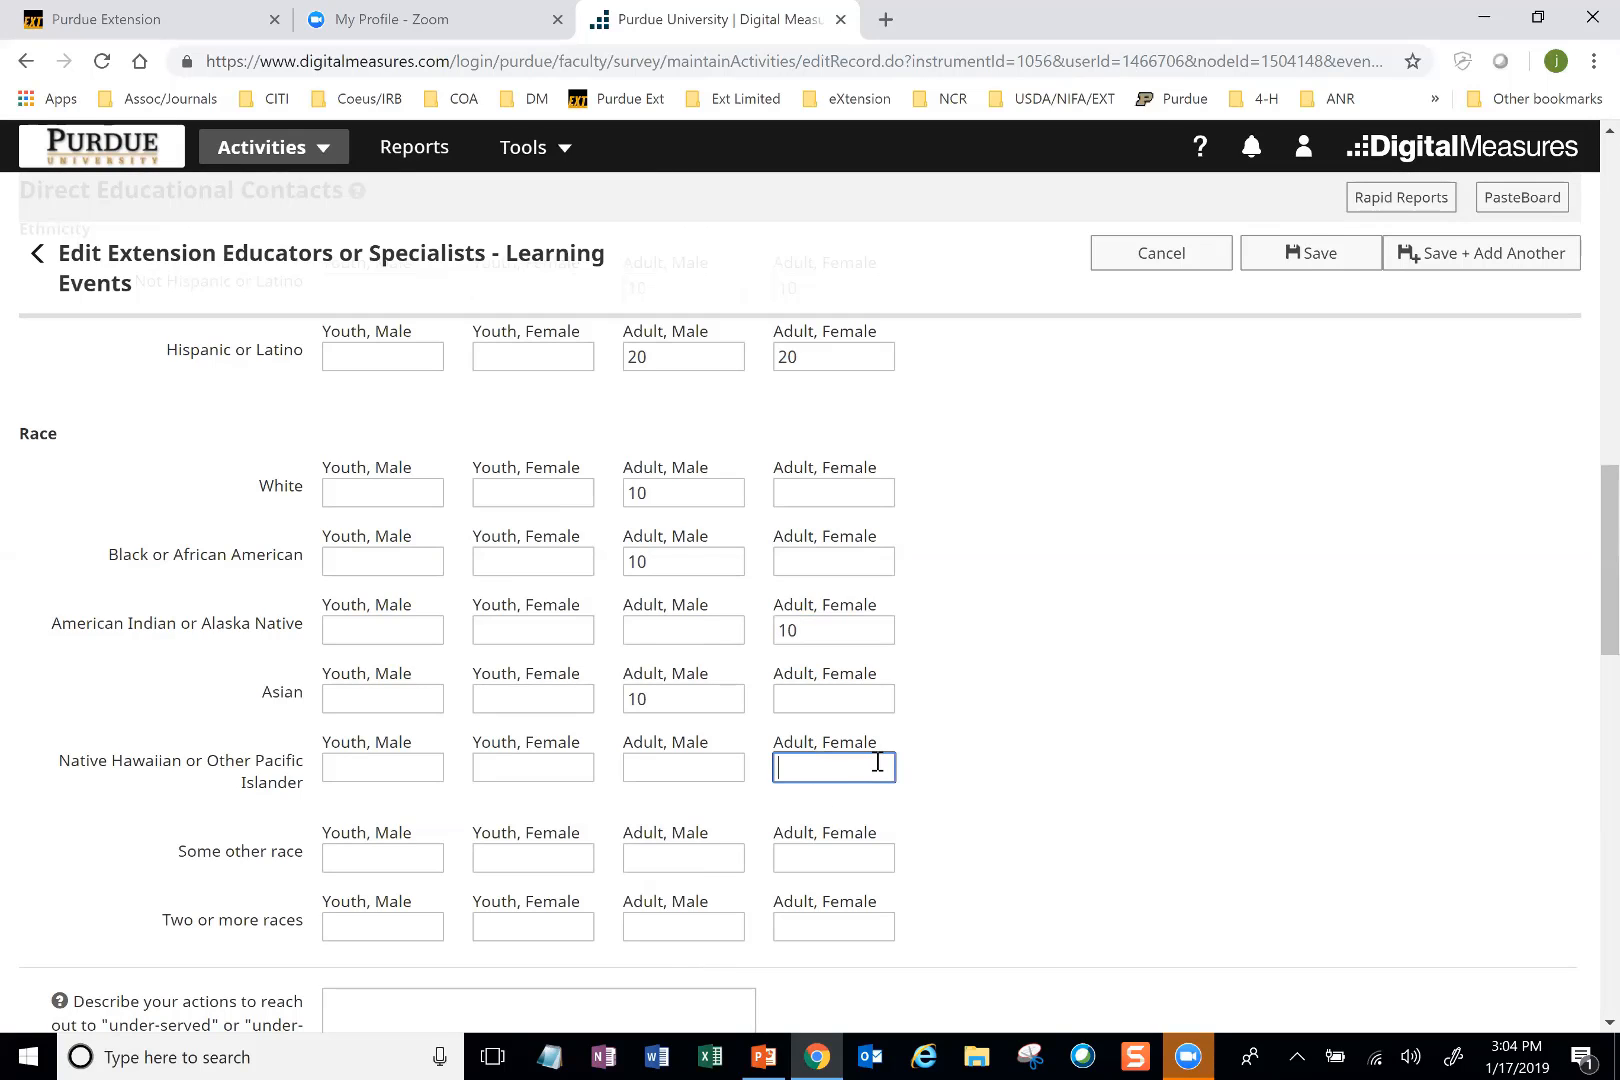
{"action": "type", "text": "10"}
{"action": "left_click", "coordinate": [833, 860]}
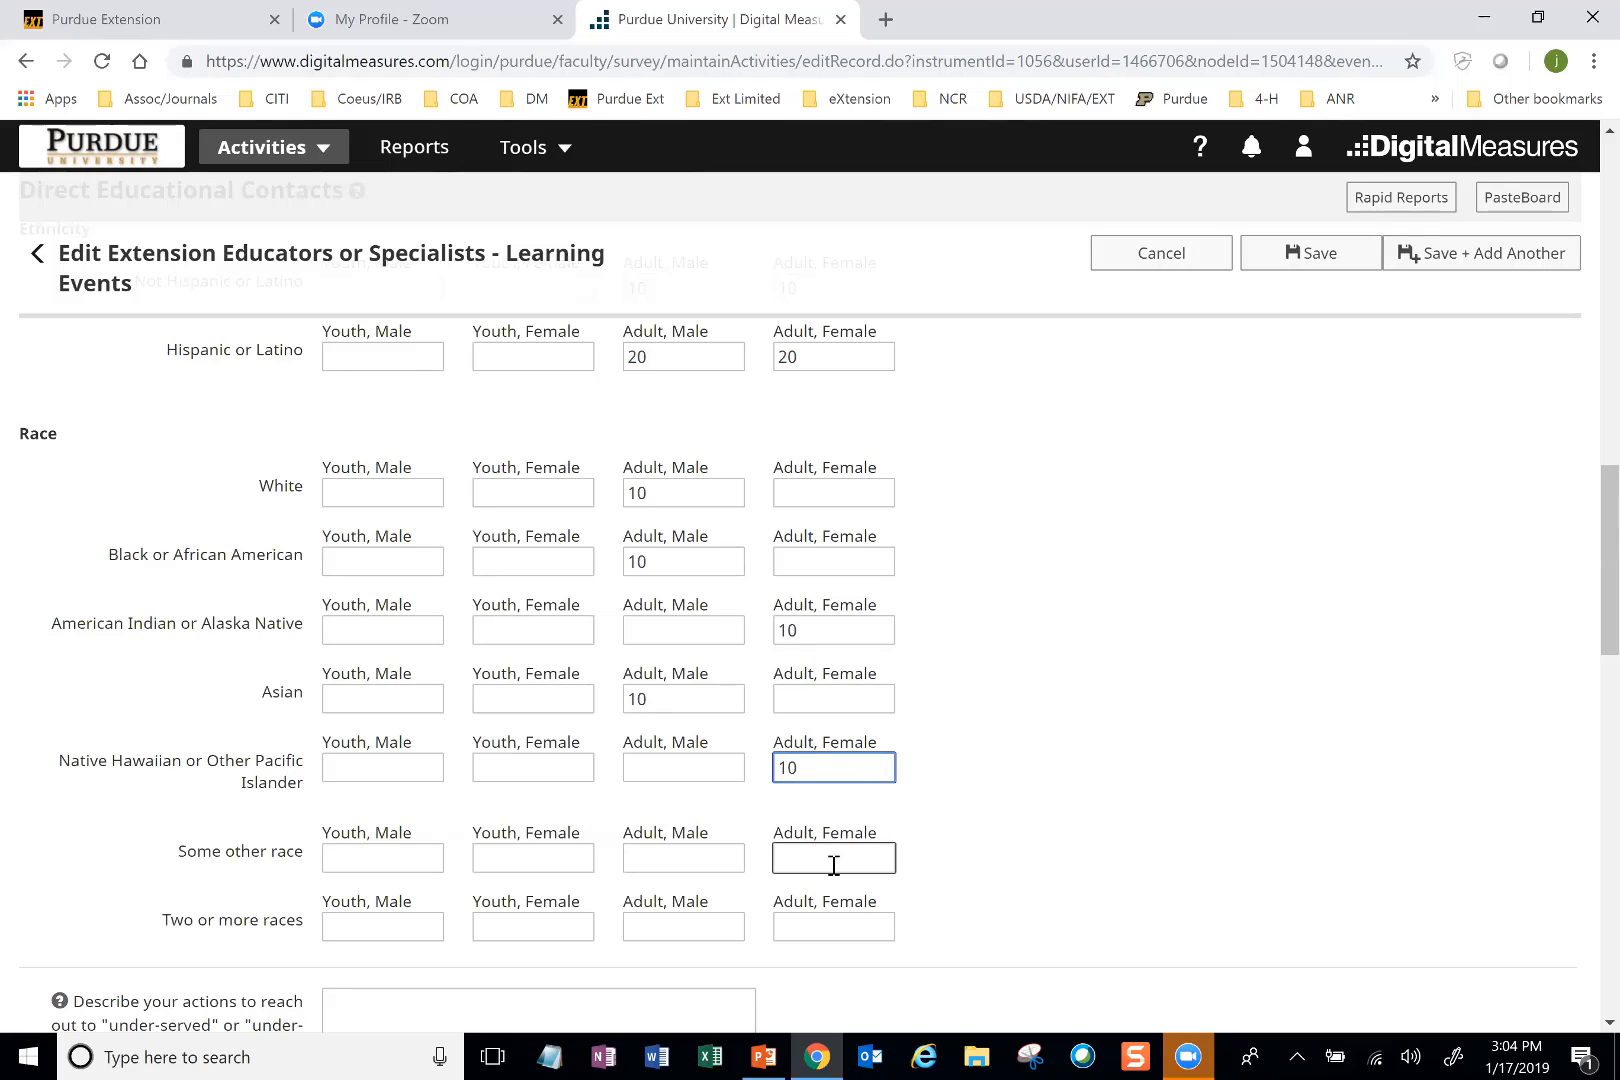
{"action": "type", "text": "10"}
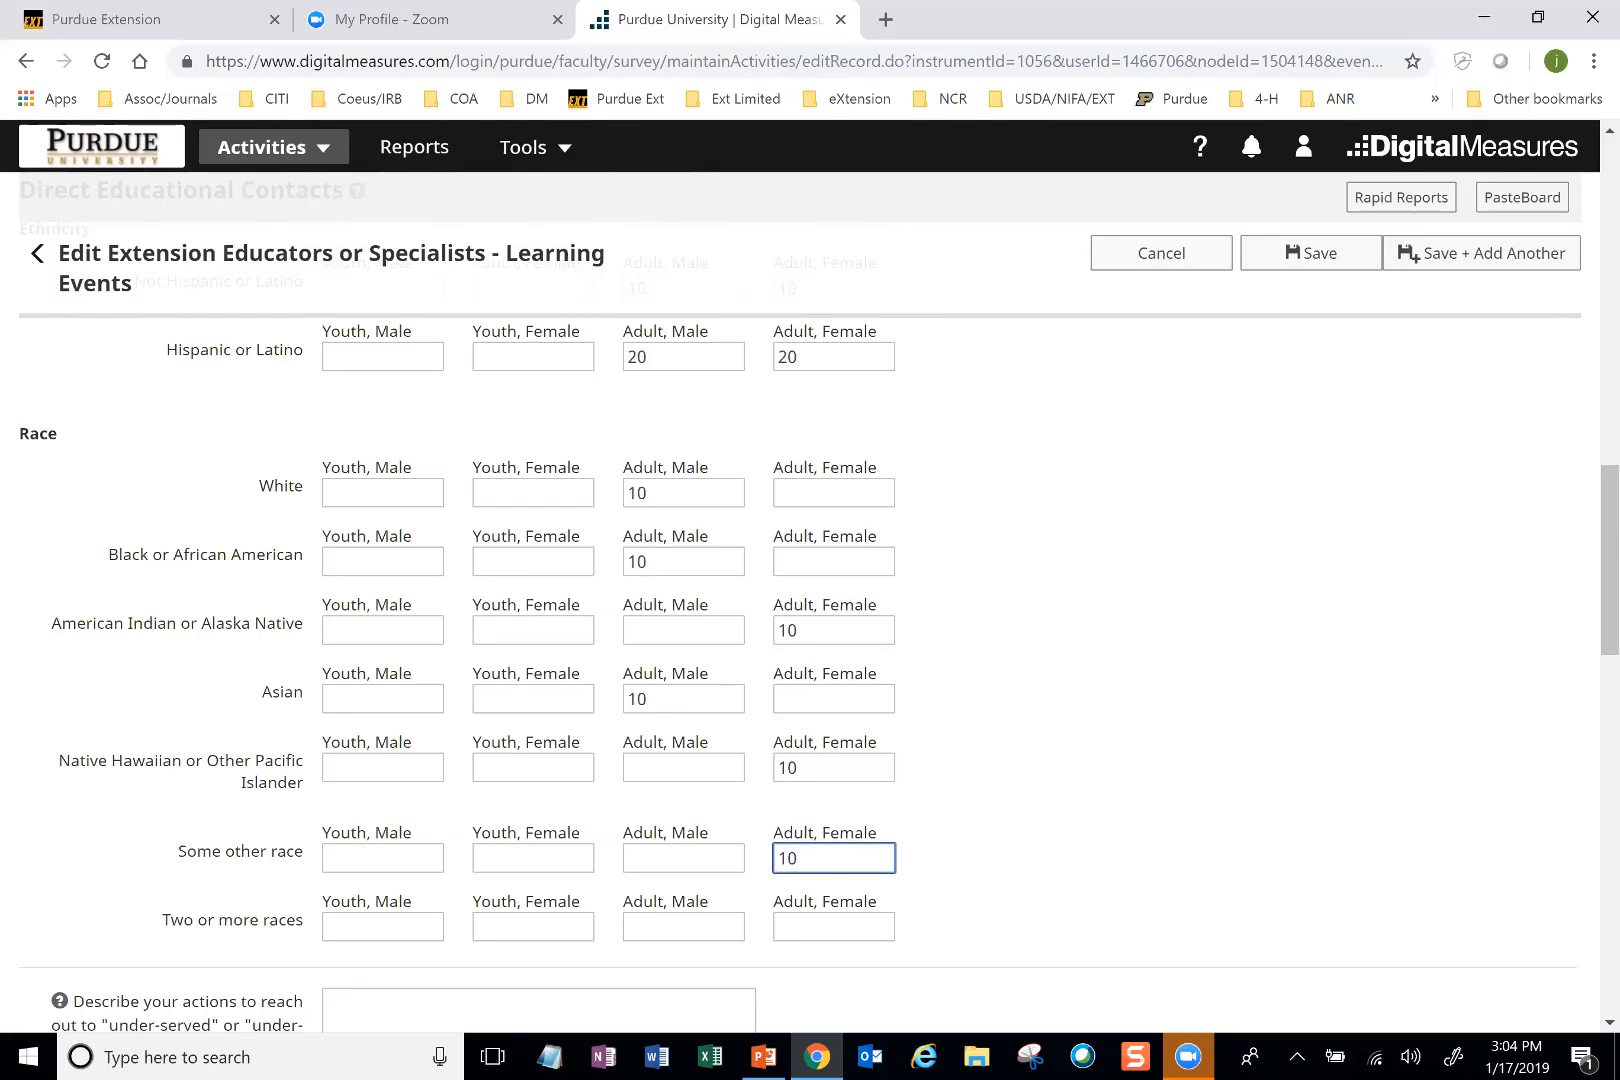
Step: Set the number of adult volunteers to 1 and the number of adult volunteer hours to 1
{"action": "scroll", "coordinate": [833, 866], "scroll_direction": "up", "scroll_amount": 2}
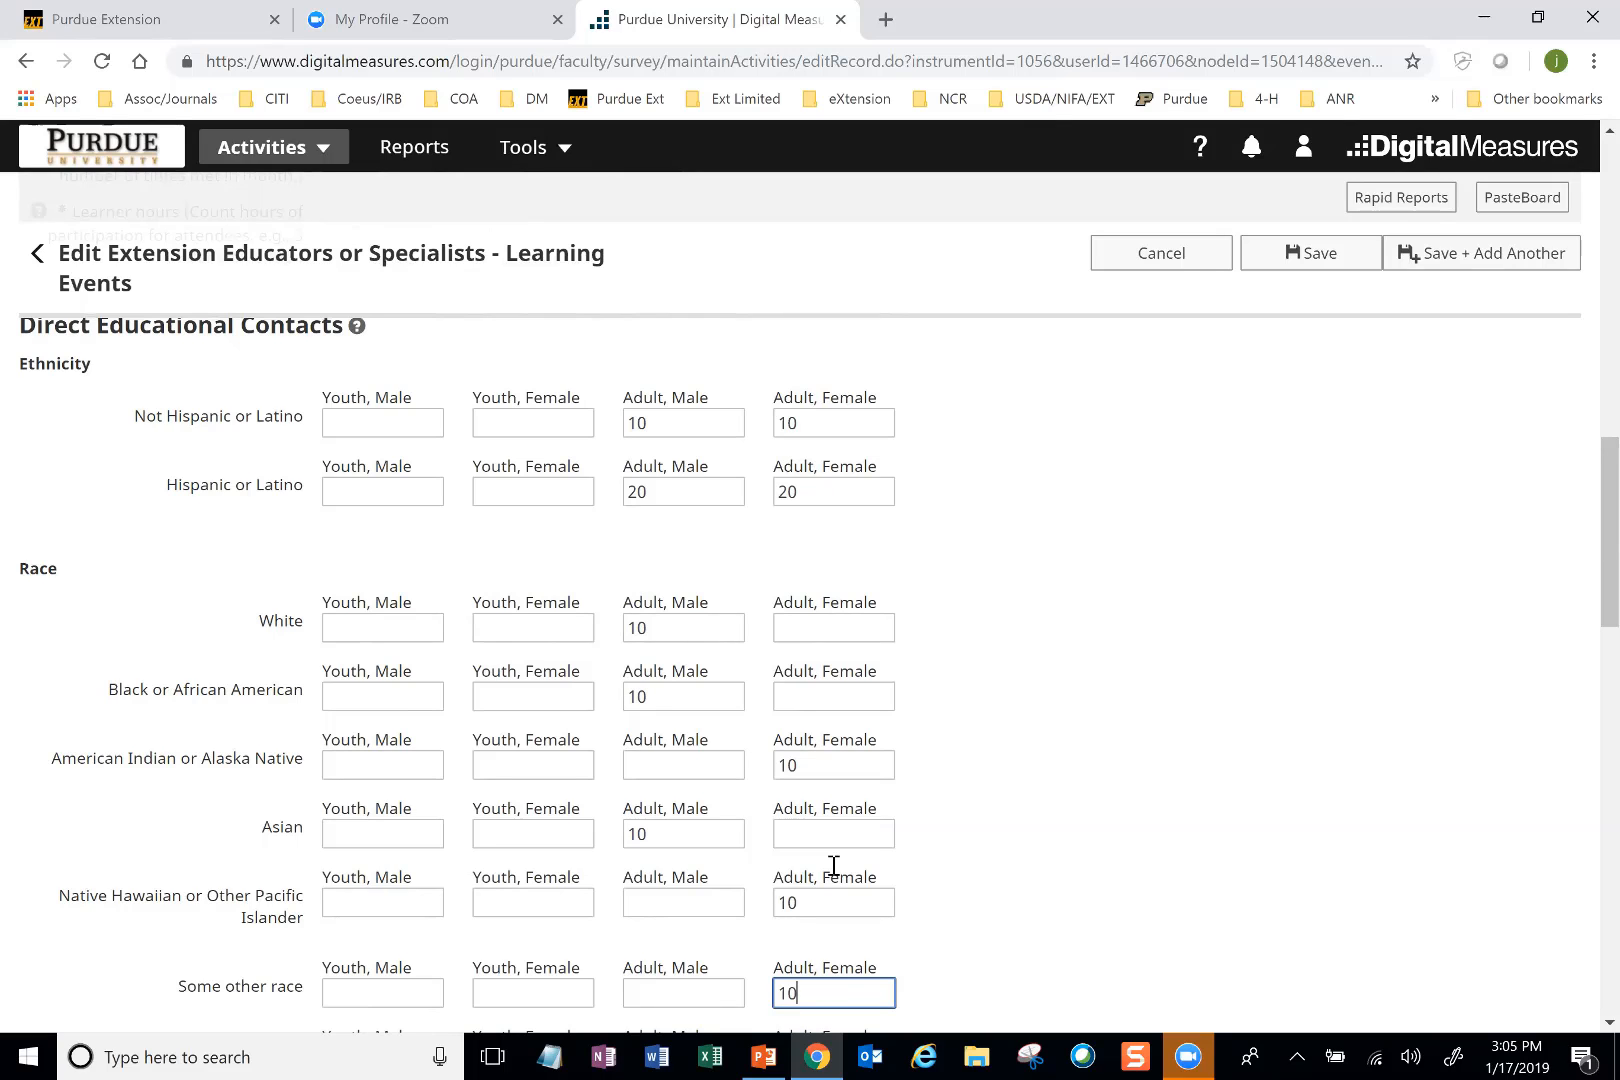
{"action": "scroll", "coordinate": [833, 865], "scroll_direction": "down", "scroll_amount": 2}
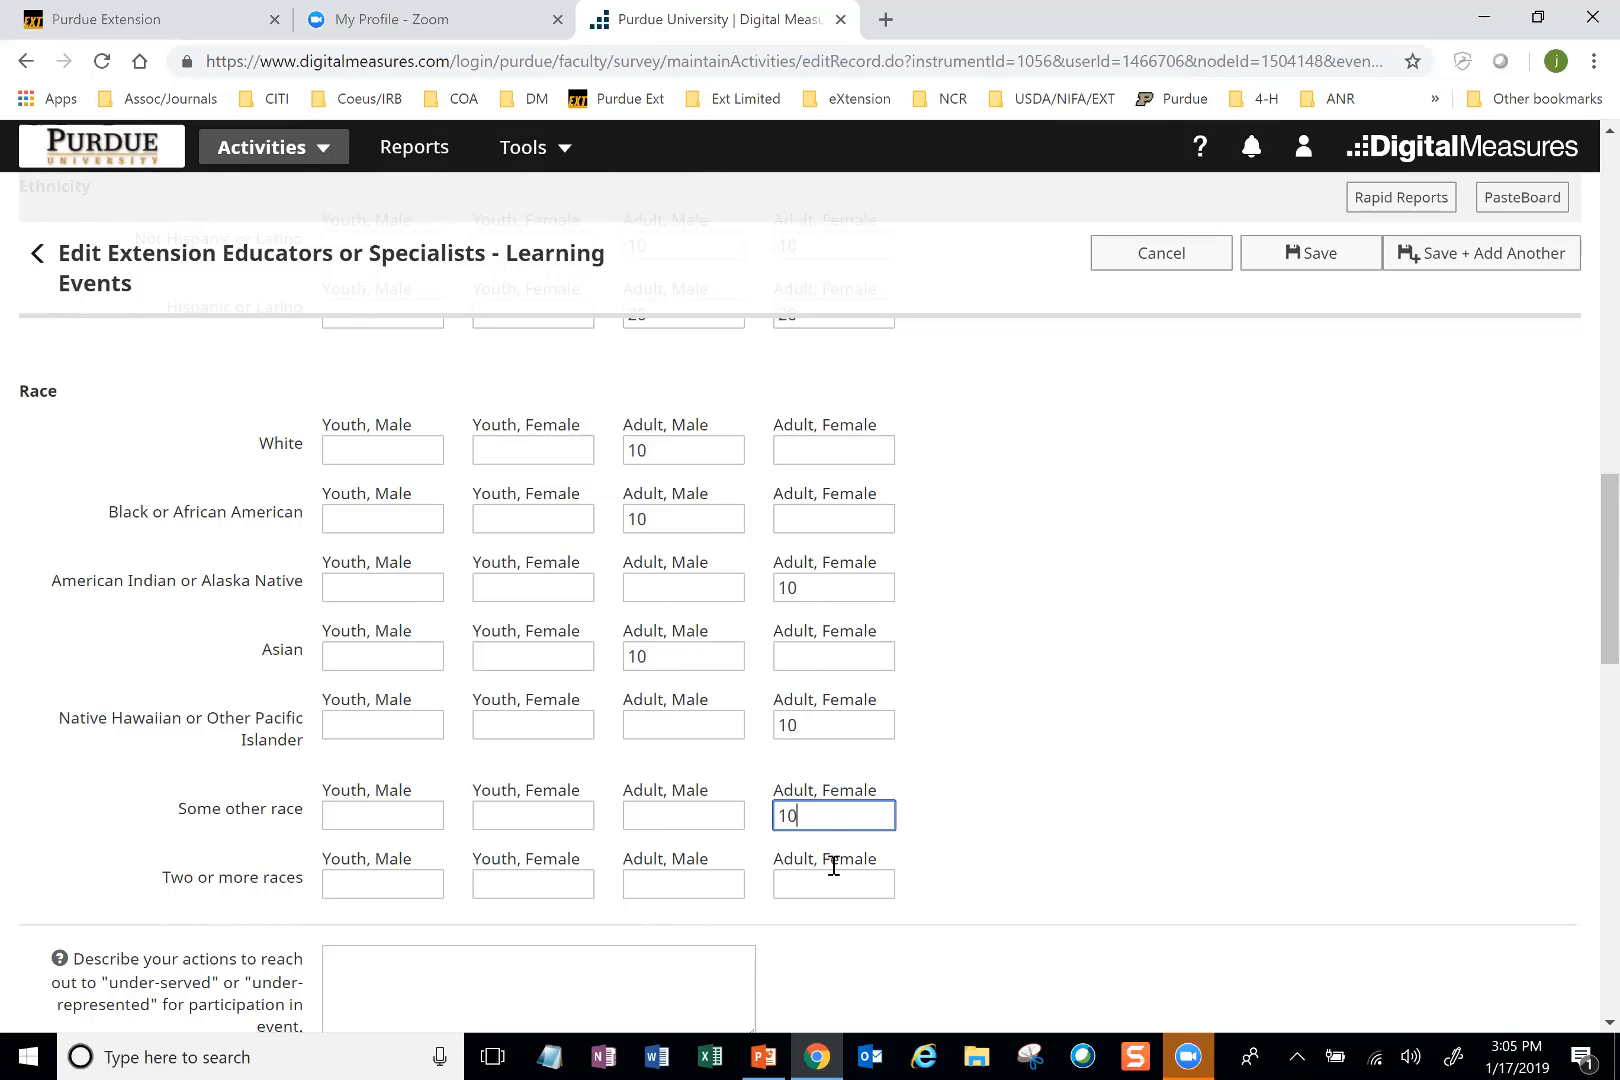
{"action": "scroll", "coordinate": [800, 600], "scroll_direction": "up", "scroll_amount": 2}
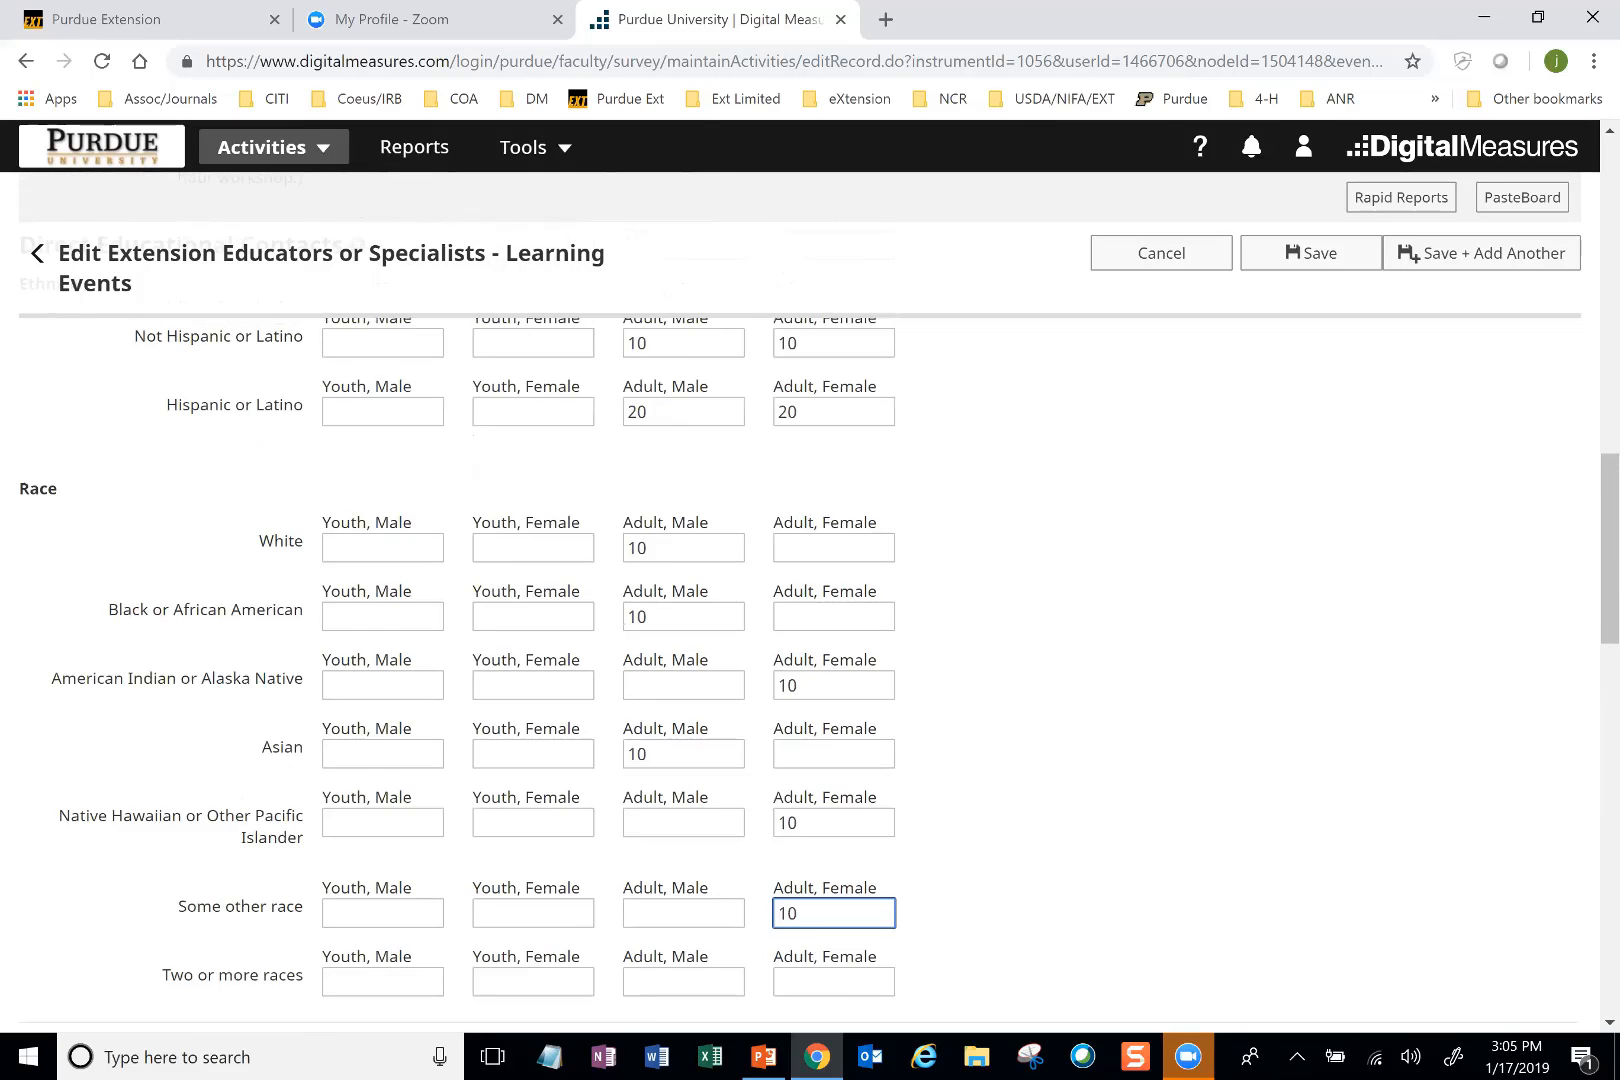
{"action": "scroll", "coordinate": [833, 866], "scroll_direction": "down", "scroll_amount": 2}
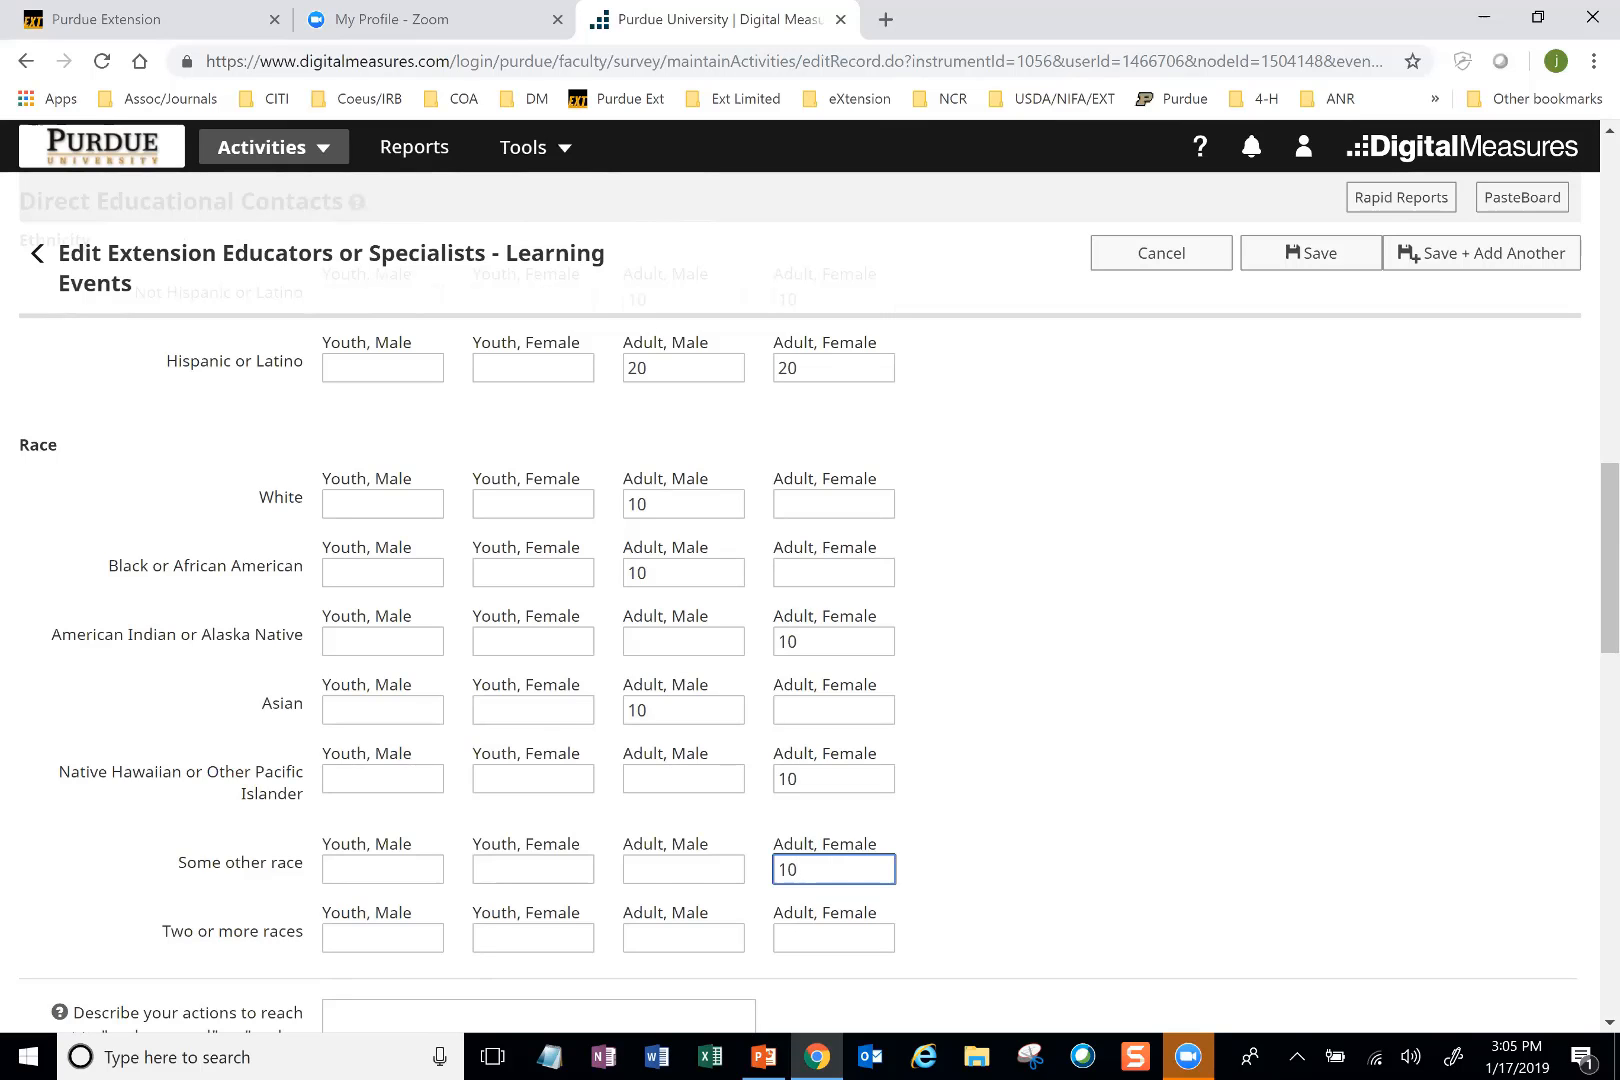
{"action": "scroll", "coordinate": [833, 866], "scroll_direction": "down", "scroll_amount": 1}
{"action": "scroll", "coordinate": [940, 850], "scroll_direction": "down", "scroll_amount": 5}
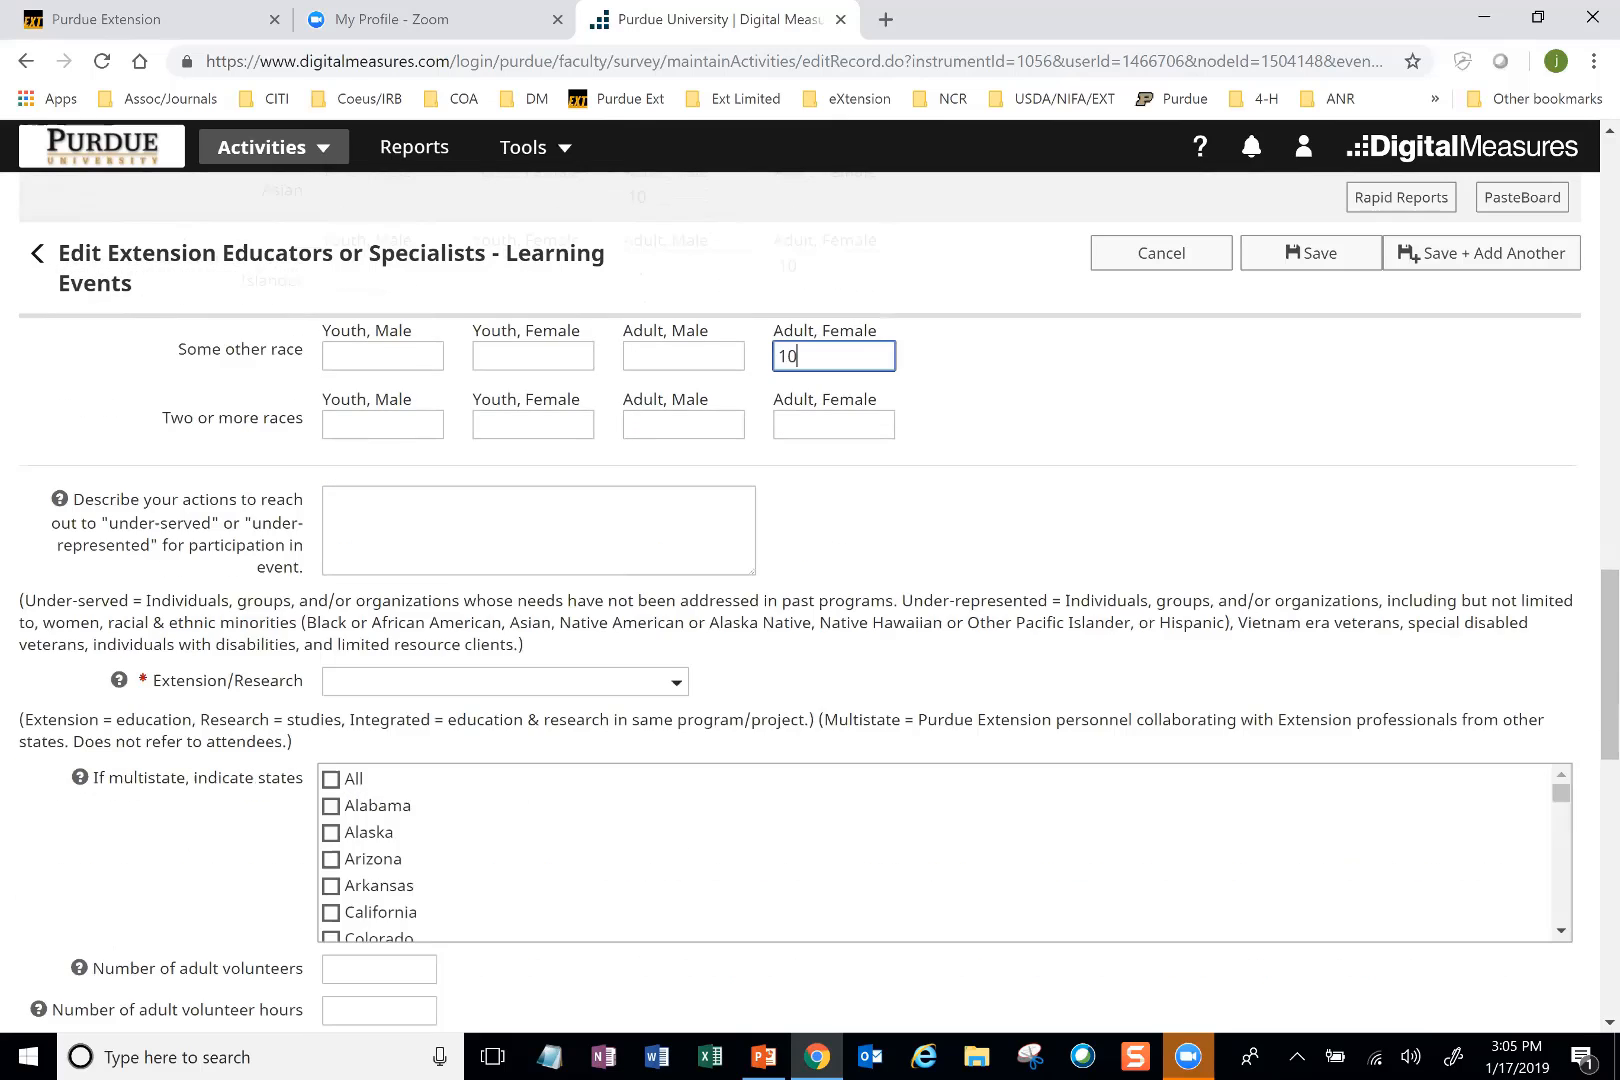
{"action": "scroll", "coordinate": [833, 866], "scroll_direction": "down", "scroll_amount": 5}
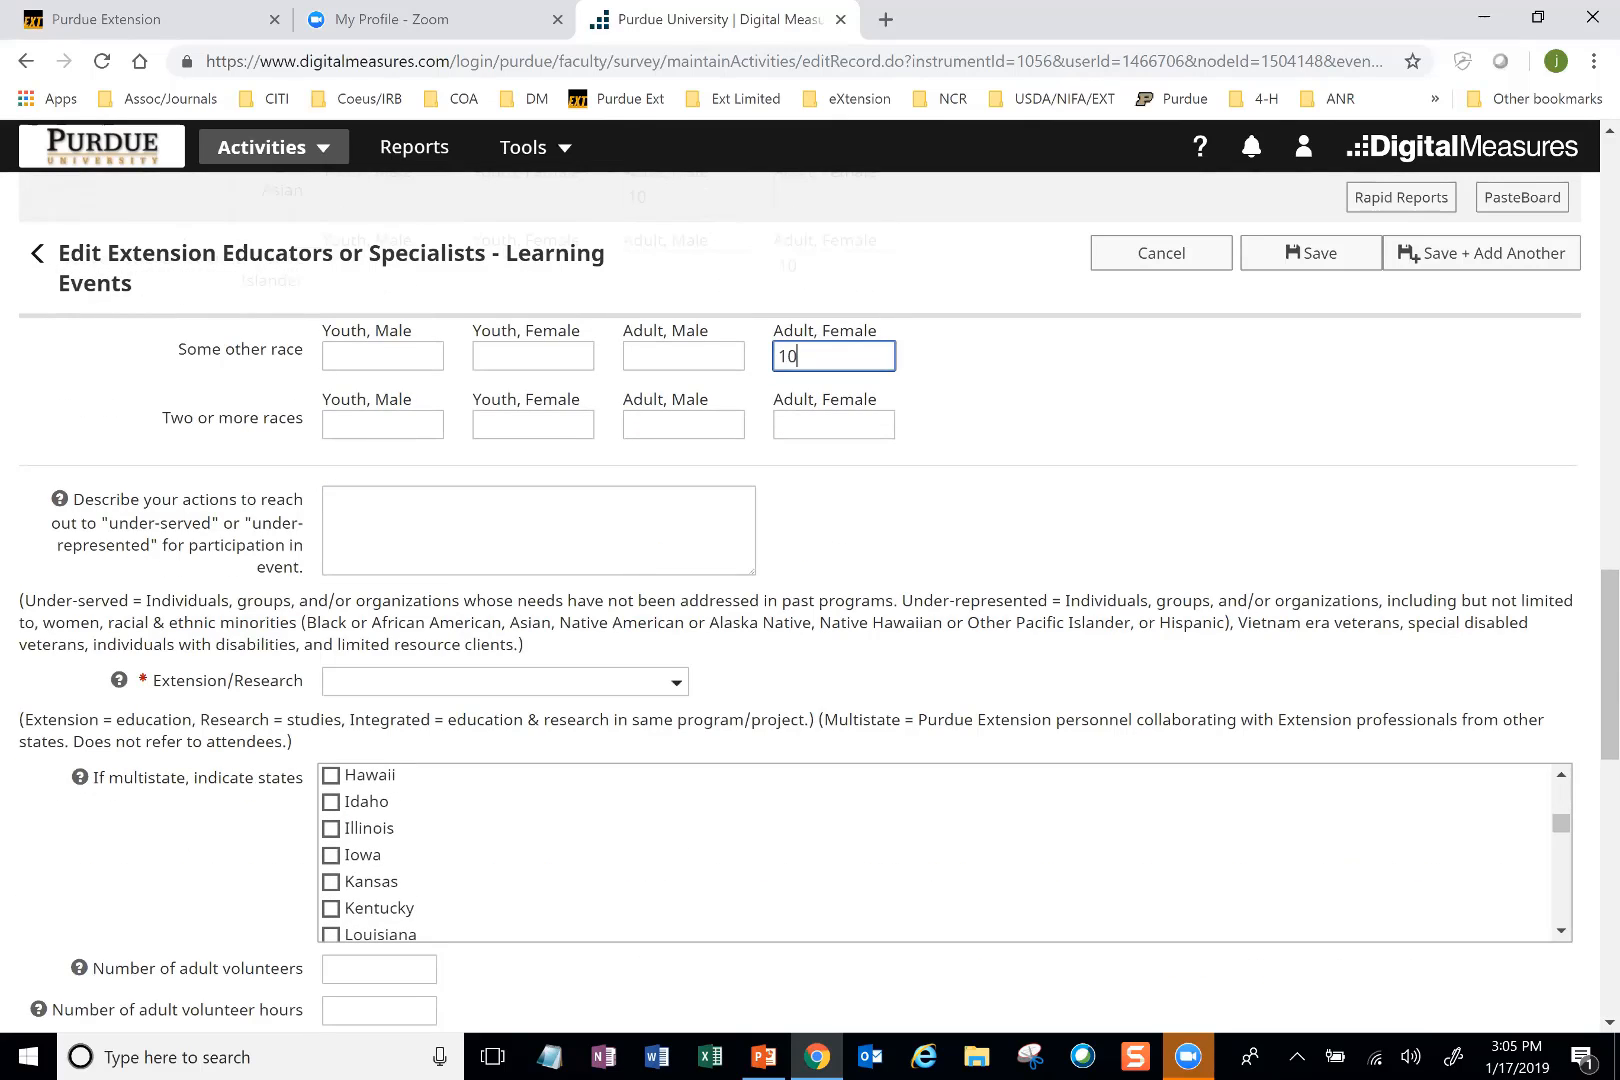
{"action": "scroll", "coordinate": [832, 866], "scroll_direction": "down", "scroll_amount": 2}
{"action": "left_click", "coordinate": [379, 616]}
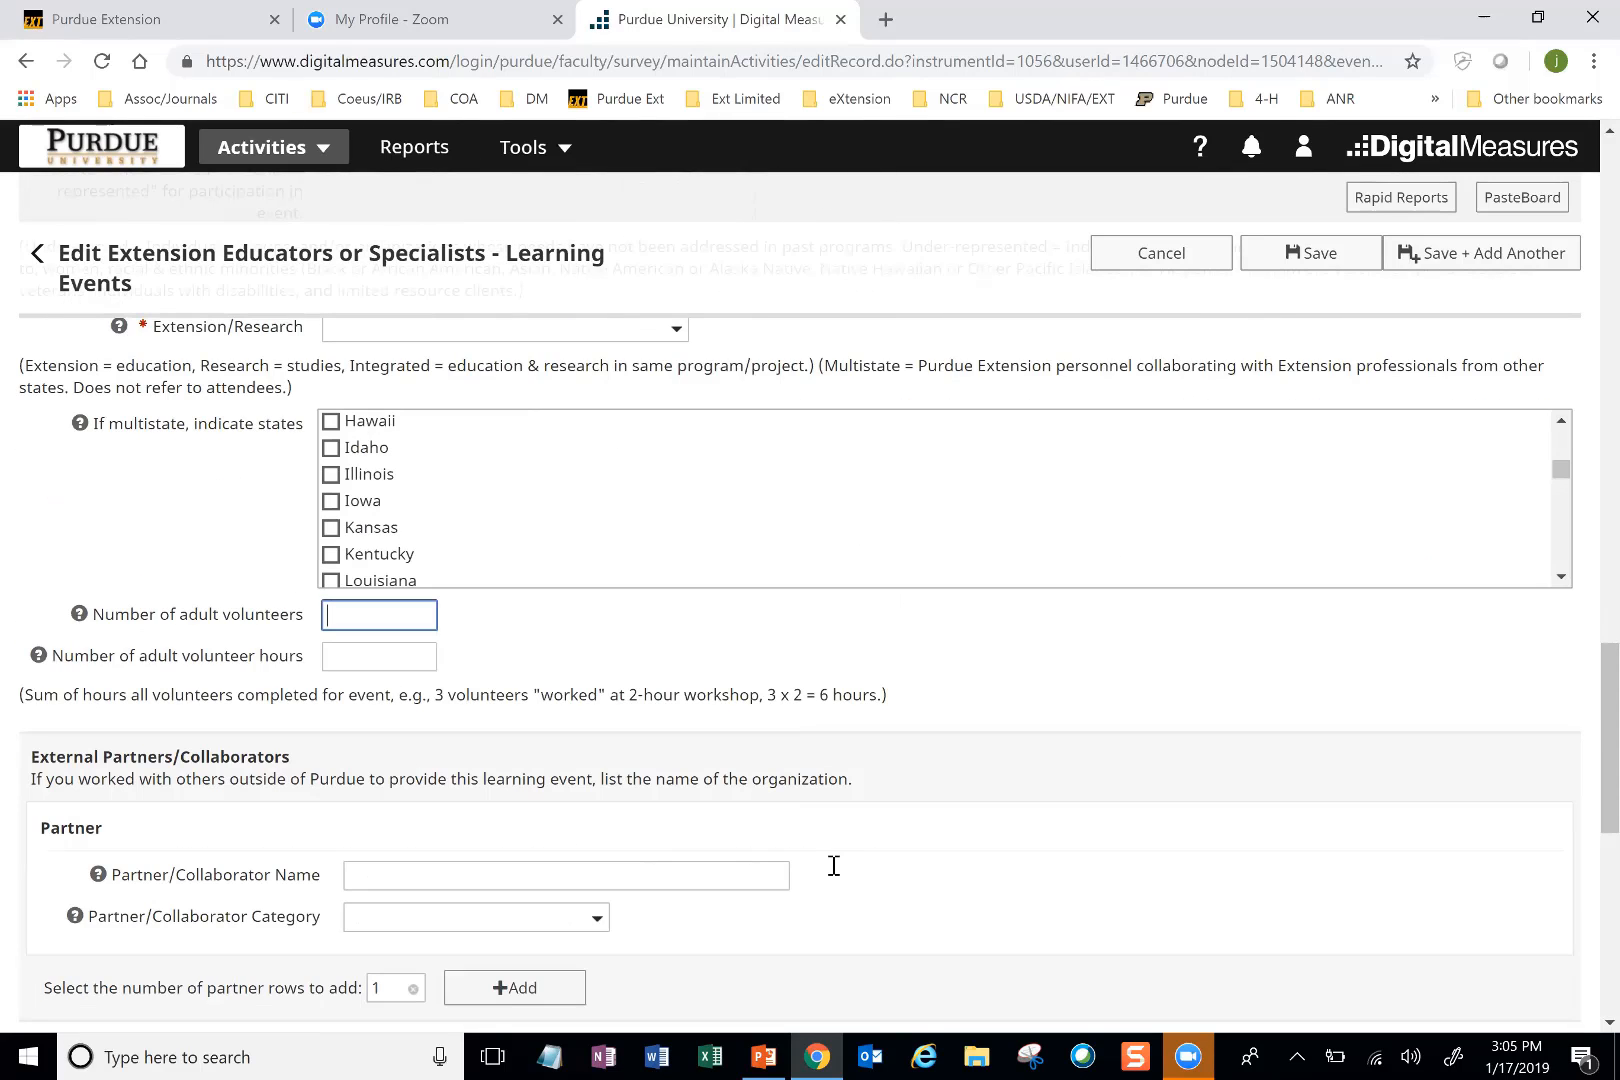
{"action": "type", "text": "1"}
{"action": "key", "text": "Tab"}
{"action": "type", "text": "1"}
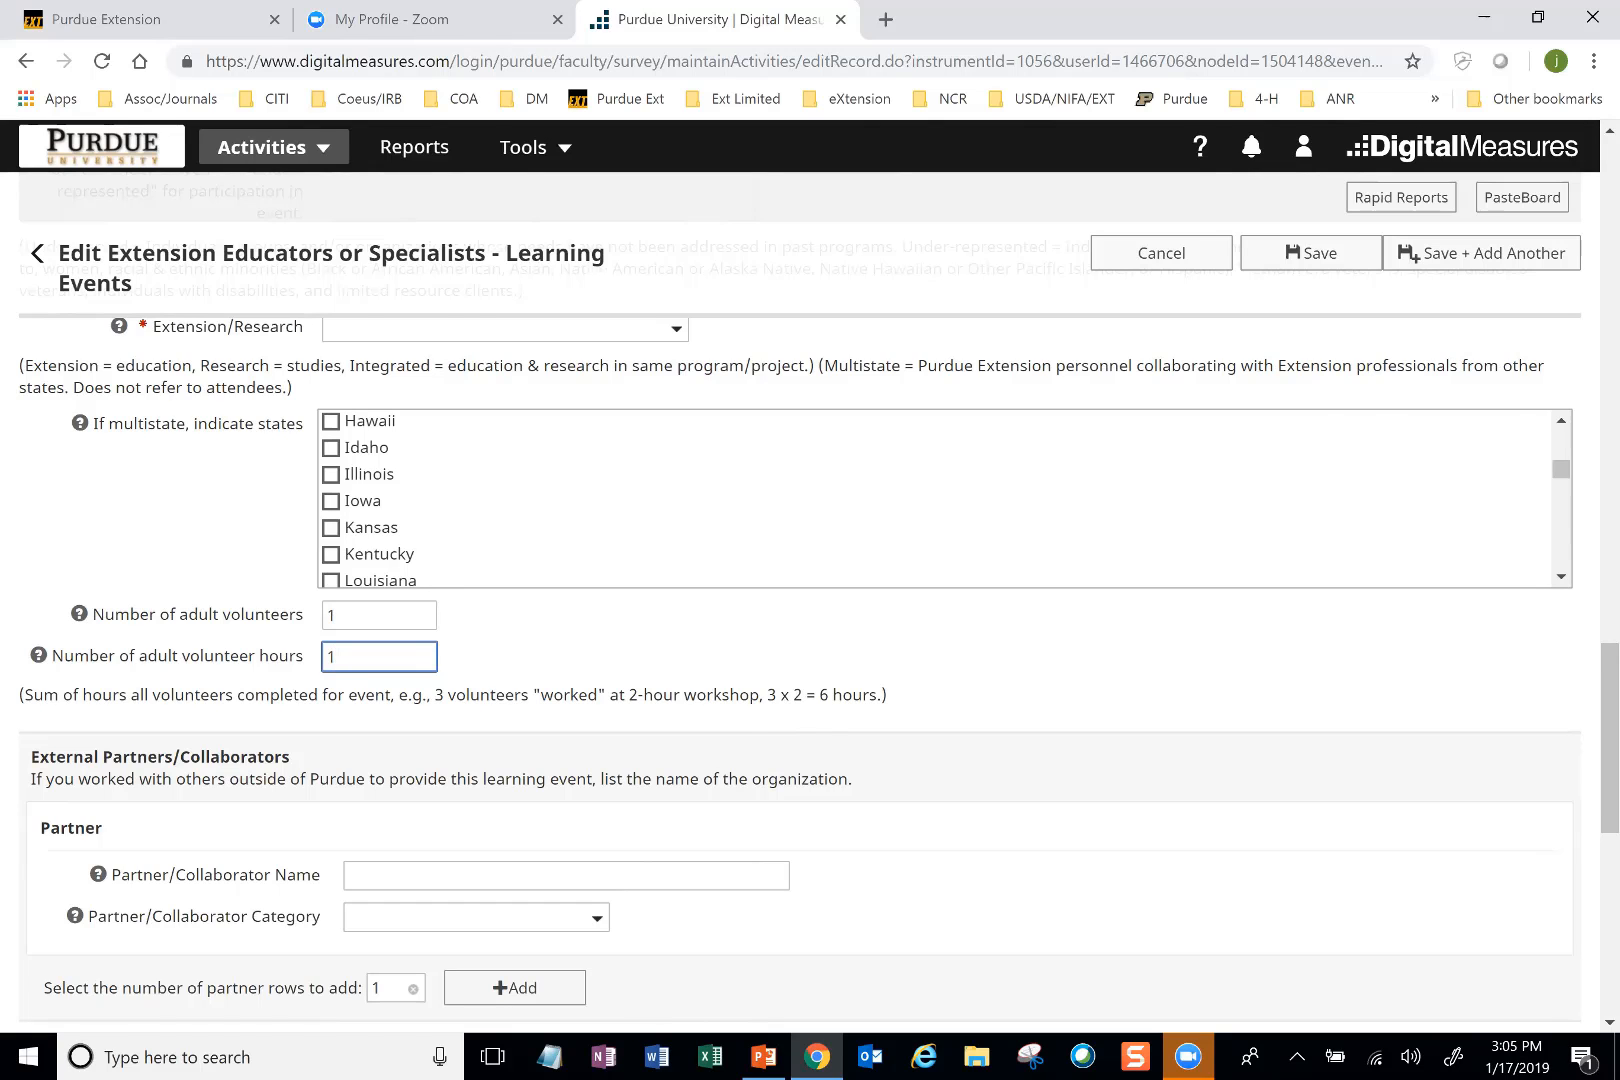
{"action": "scroll", "coordinate": [800, 600], "scroll_direction": "up", "scroll_amount": 3}
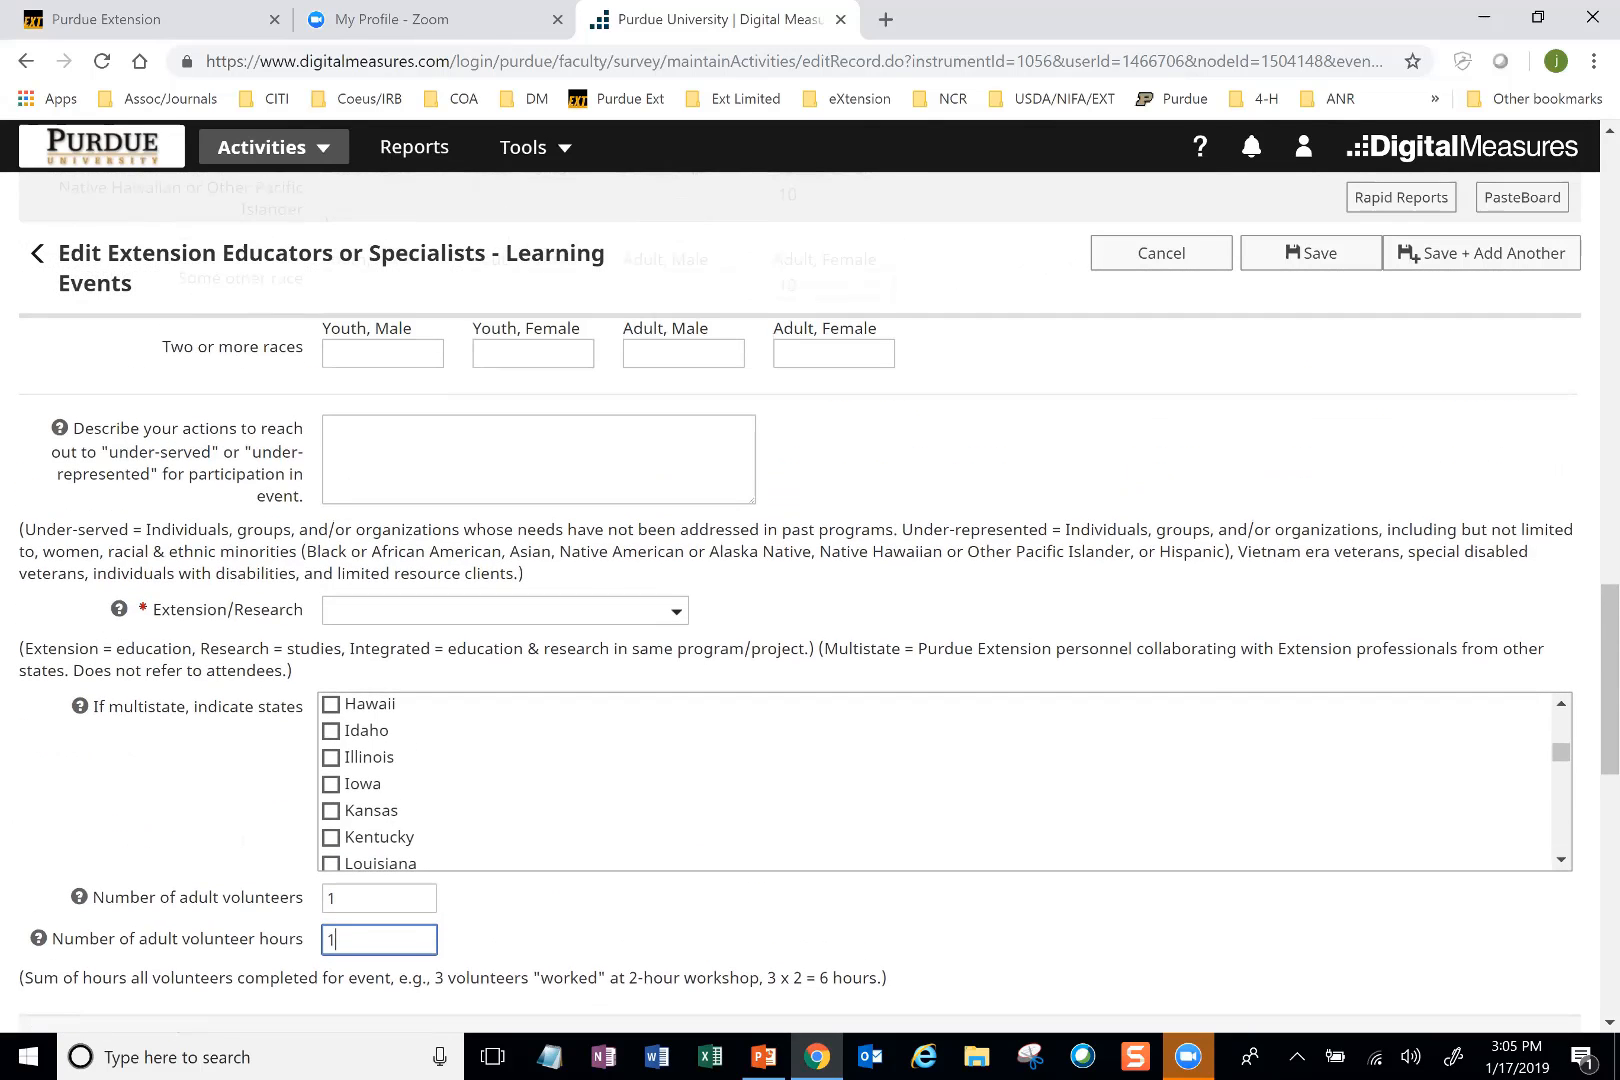
{"action": "scroll", "coordinate": [800, 601], "scroll_direction": "down", "scroll_amount": 2}
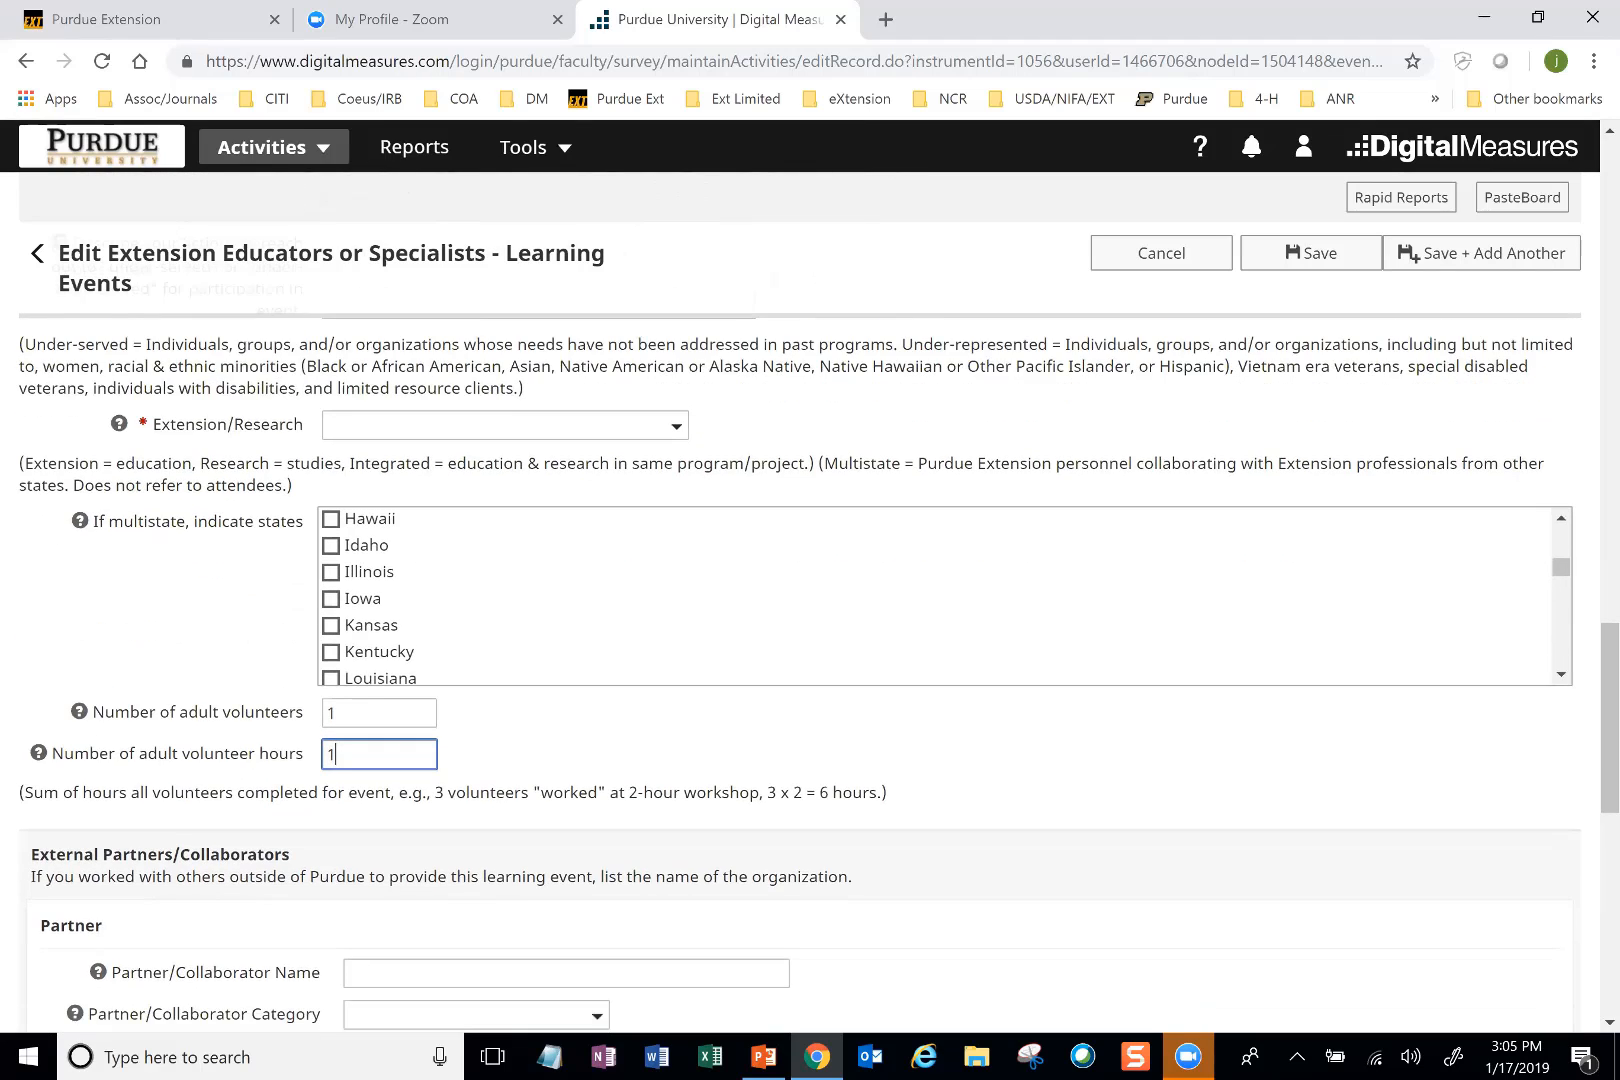
Step: Review the External Partners/Collaborators section, the Race and Ethnicity entries, and the required learner fields above Direct Educational Contacts
{"action": "scroll", "coordinate": [833, 866], "scroll_direction": "down", "scroll_amount": 2}
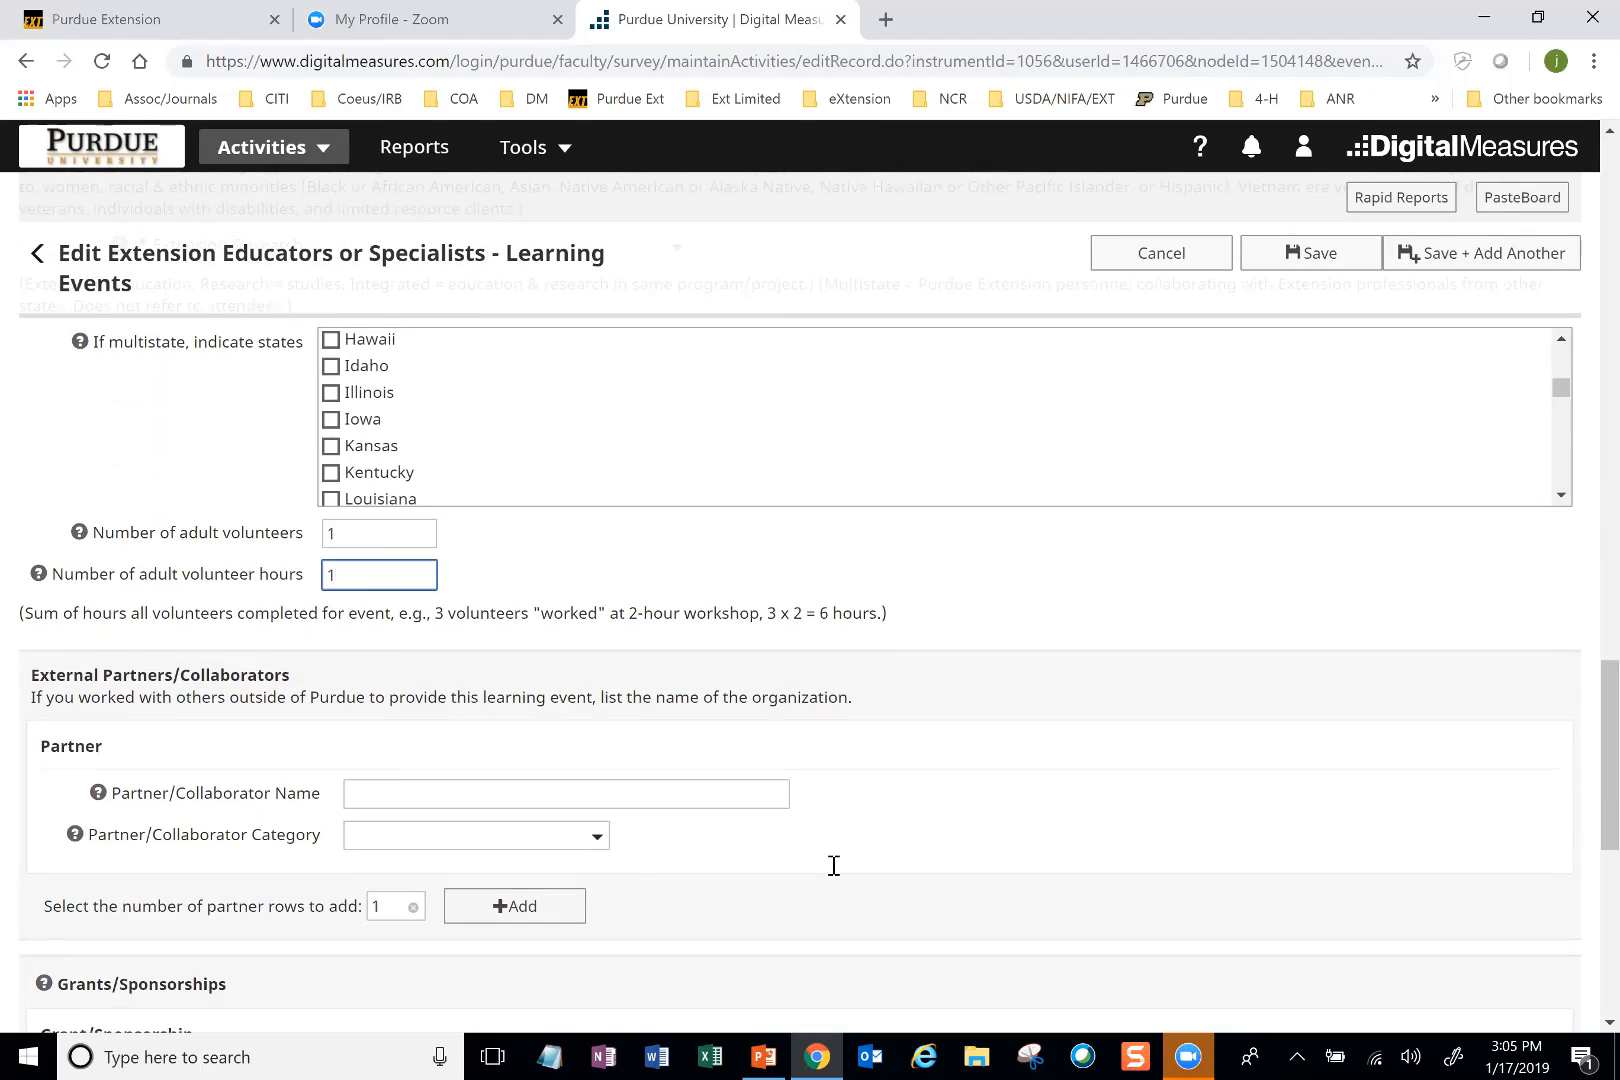
{"action": "scroll", "coordinate": [832, 865], "scroll_direction": "down", "scroll_amount": 1}
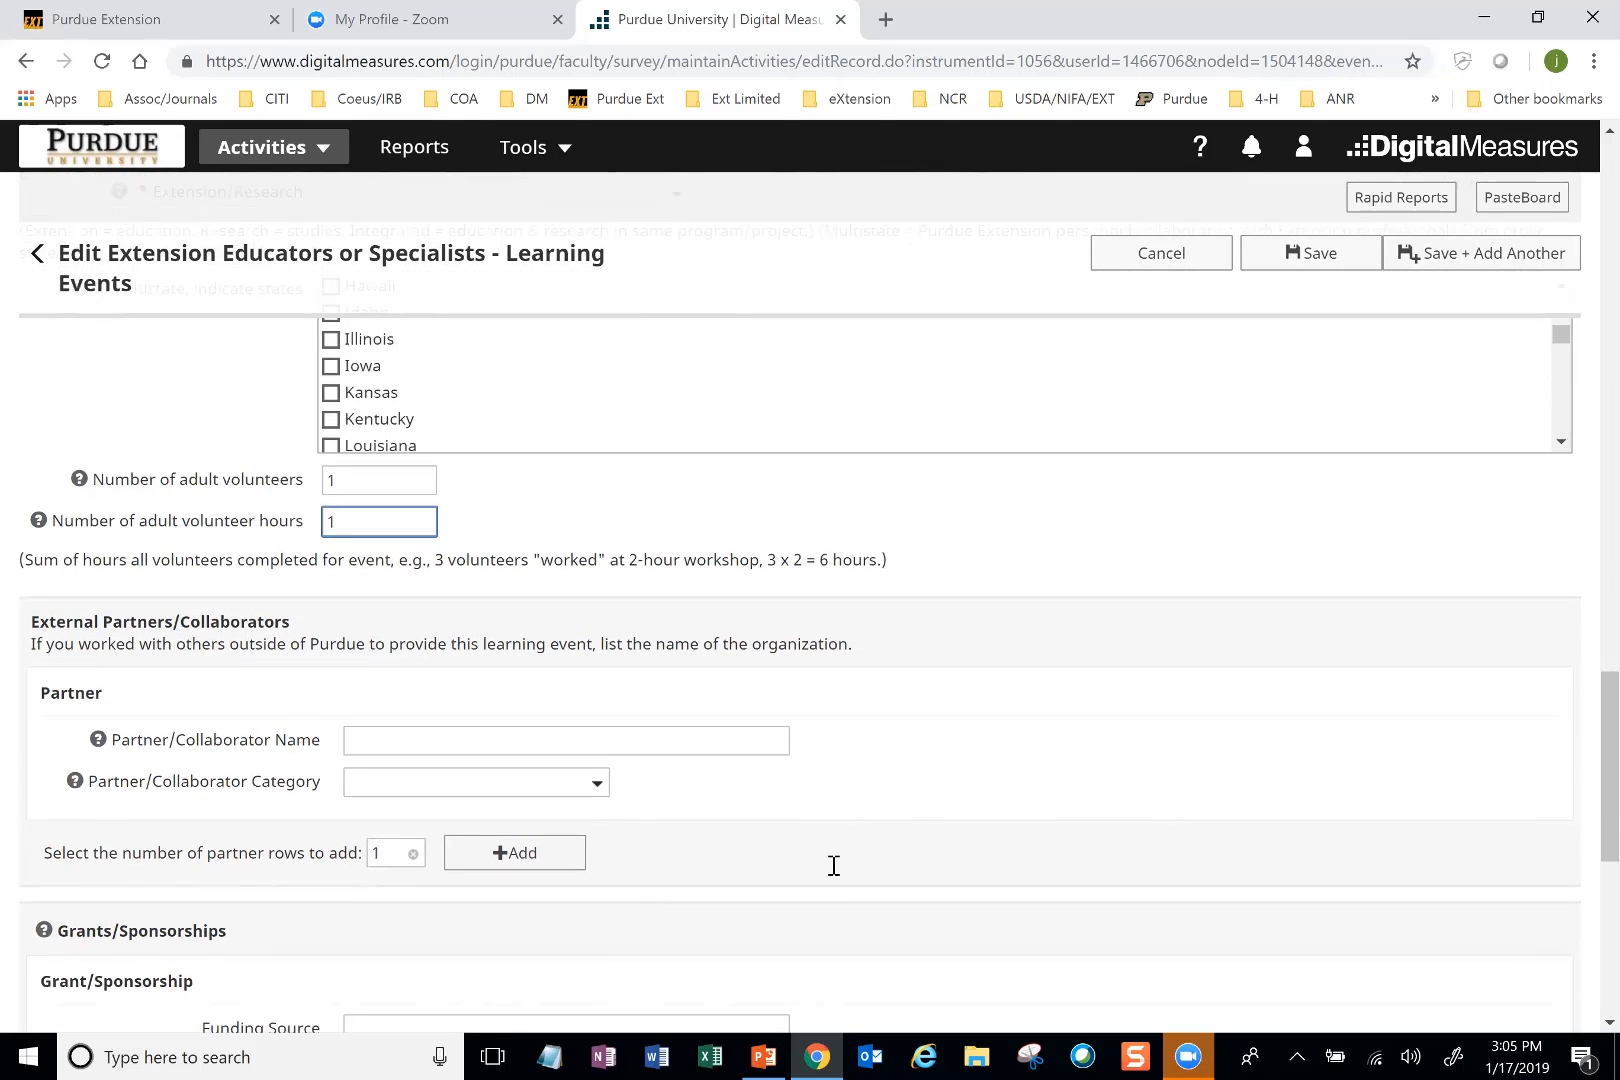
{"action": "scroll", "coordinate": [833, 865], "scroll_direction": "down", "scroll_amount": 1}
{"action": "key", "text": "Tab"}
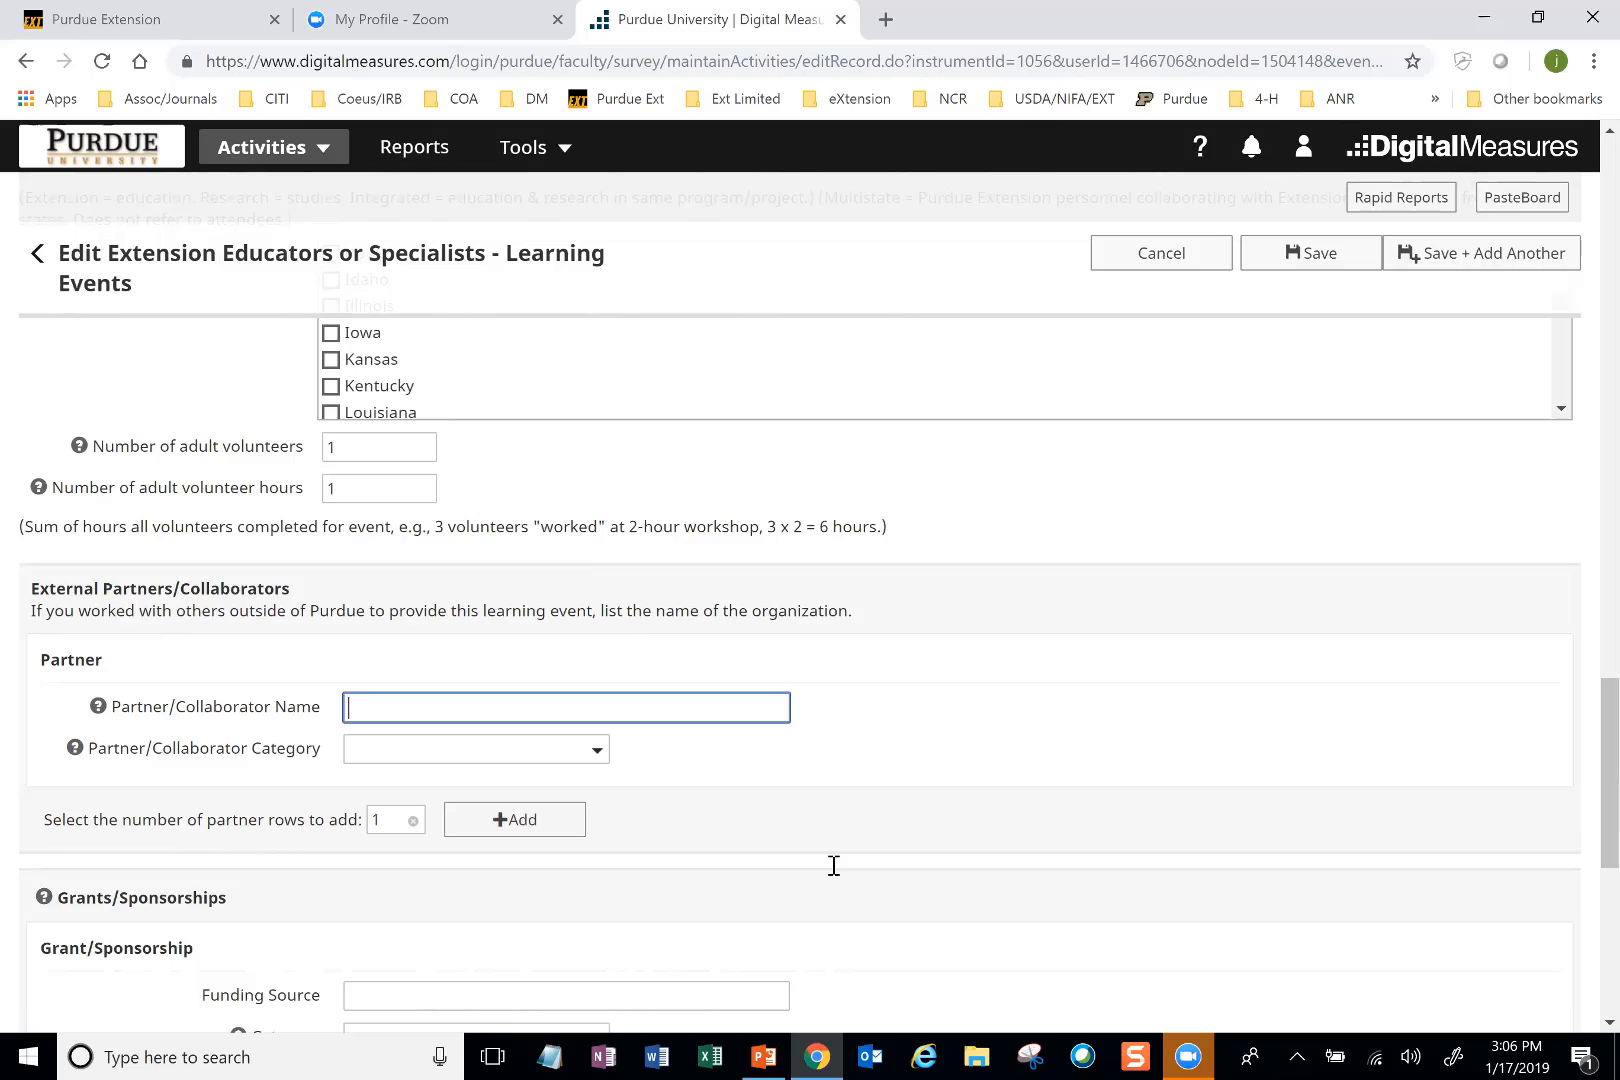
{"action": "scroll", "coordinate": [834, 866], "scroll_direction": "up", "scroll_amount": 2}
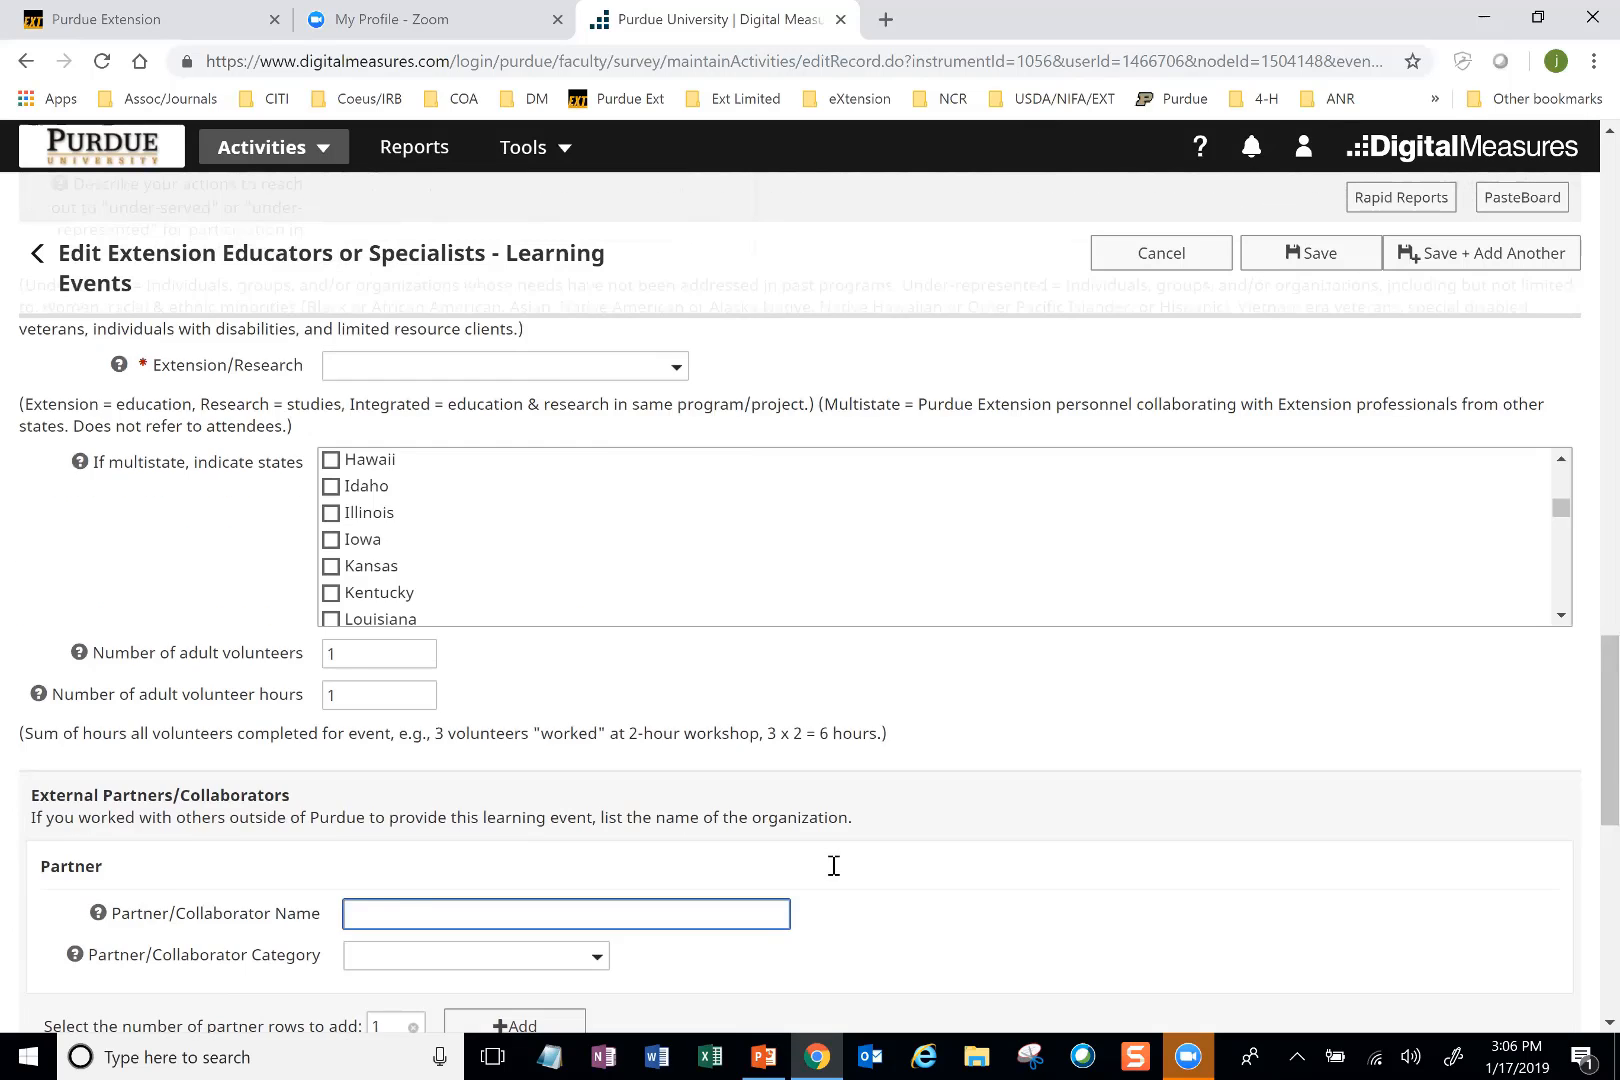
{"action": "scroll", "coordinate": [835, 866], "scroll_direction": "up", "scroll_amount": 7}
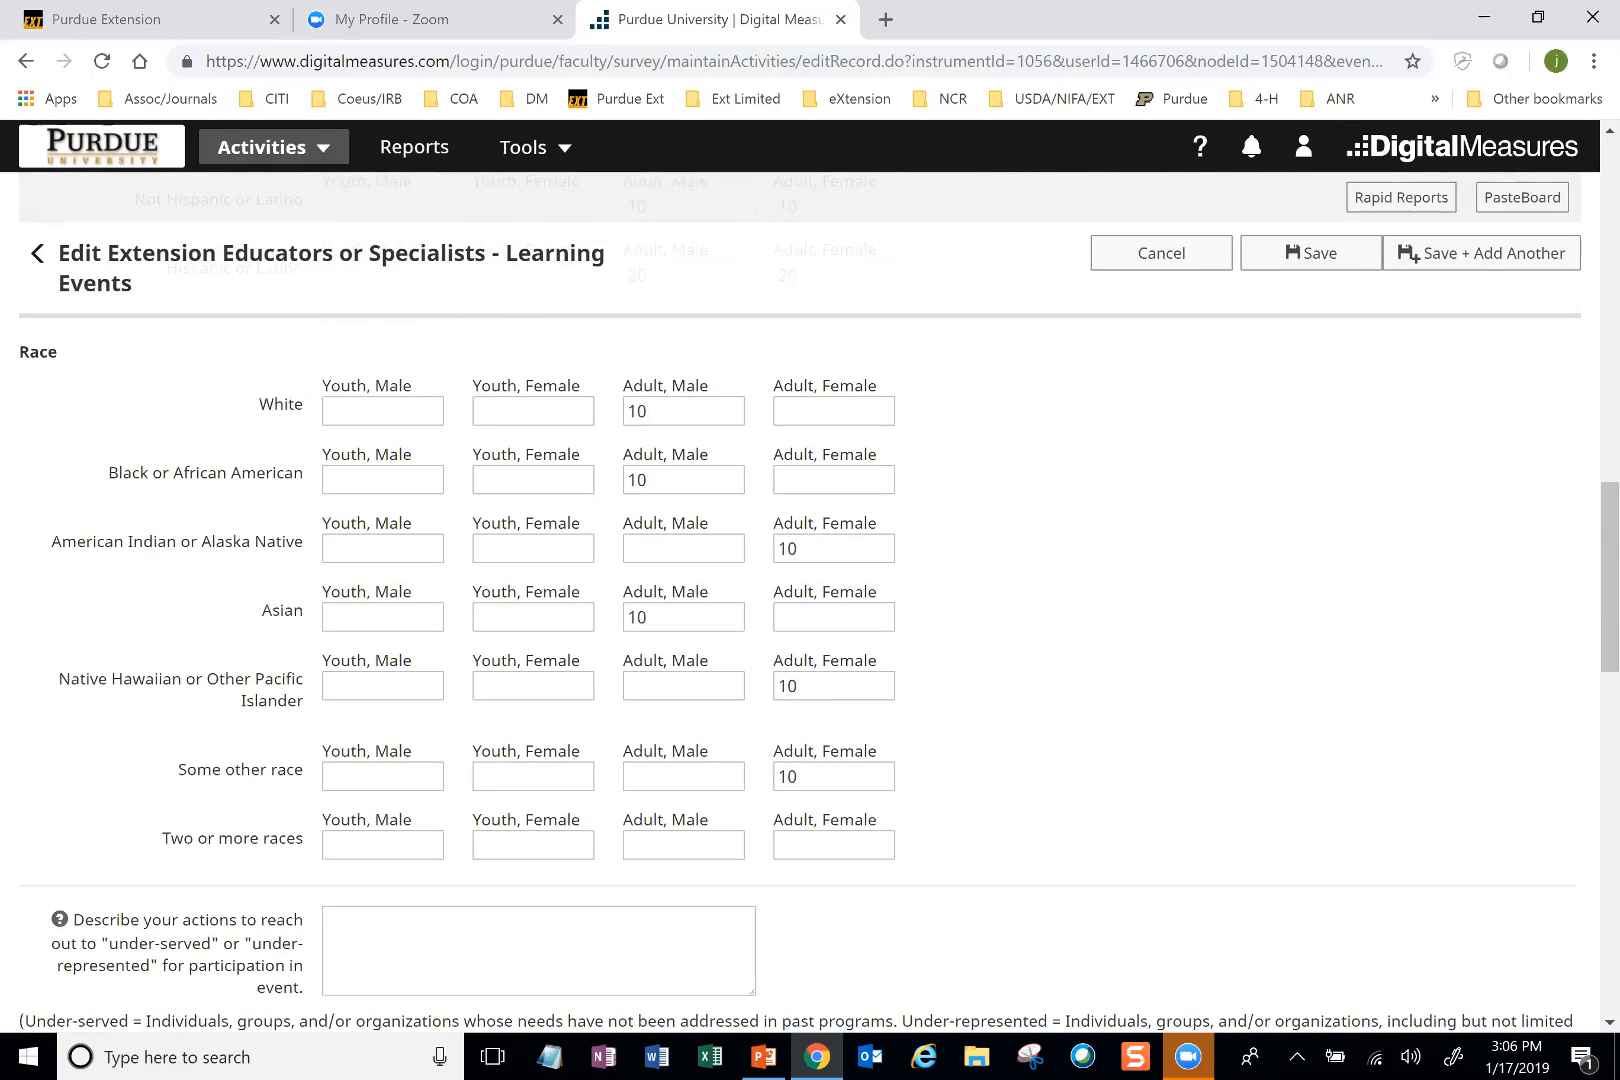
{"action": "scroll", "coordinate": [834, 866], "scroll_direction": "up", "scroll_amount": 2}
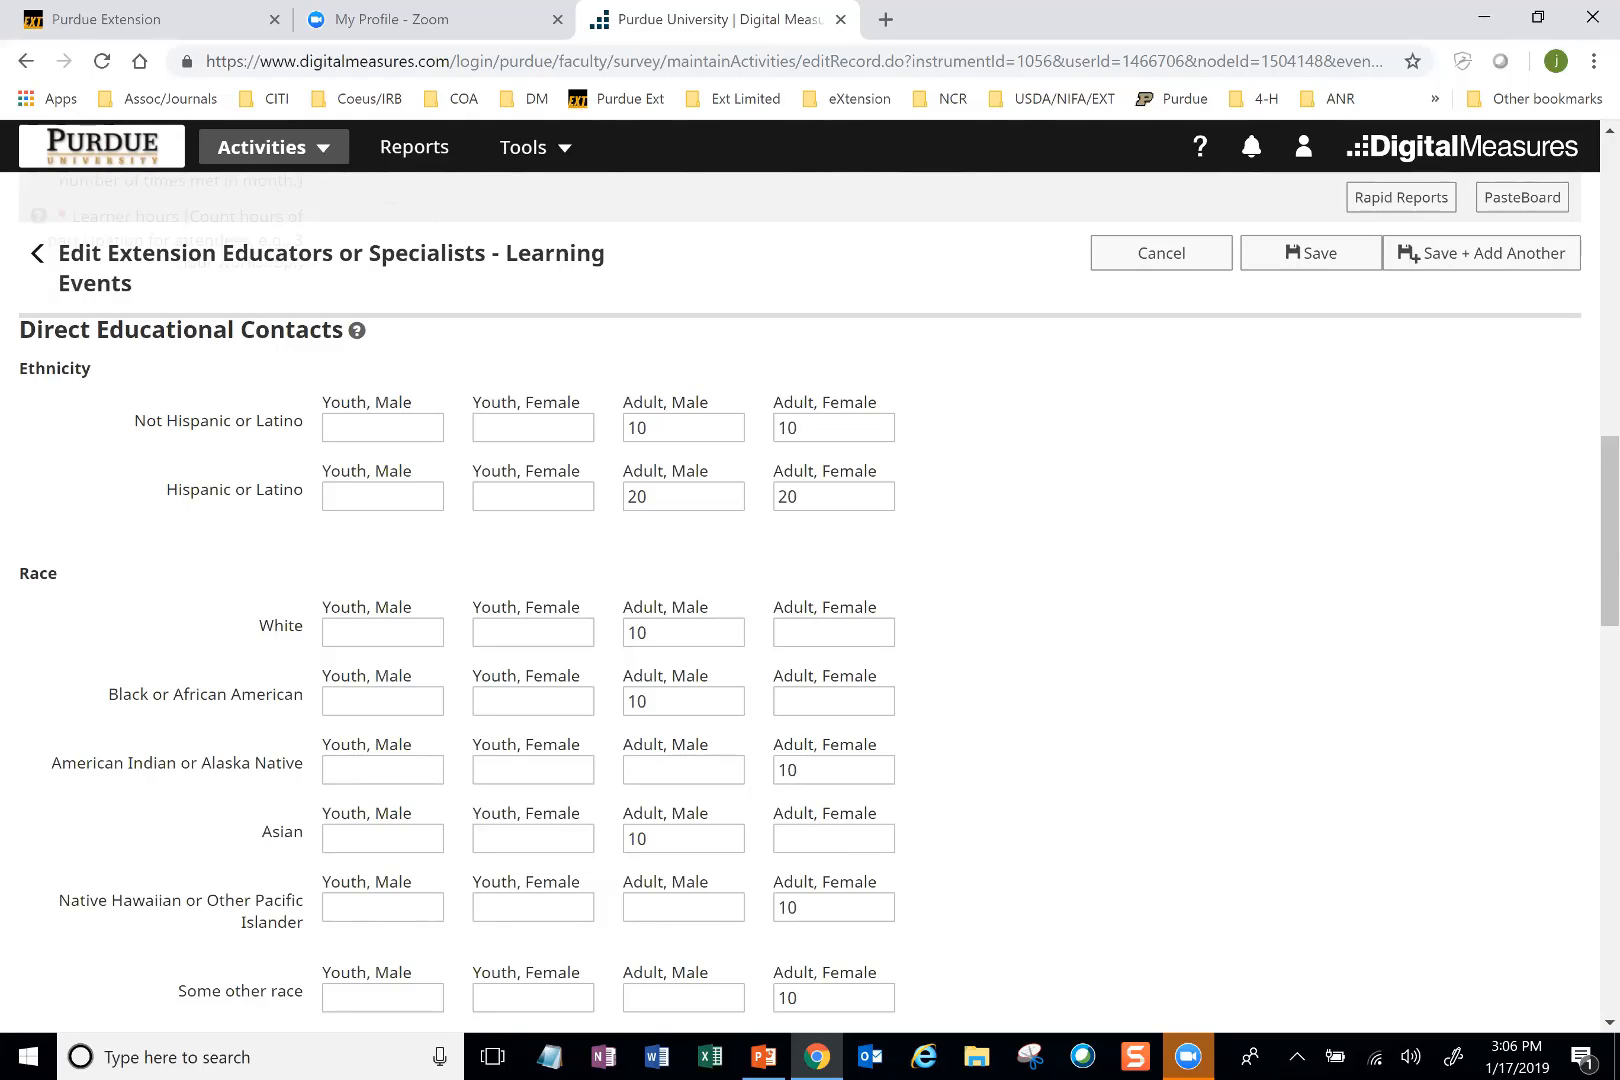
{"action": "scroll", "coordinate": [835, 865], "scroll_direction": "up", "scroll_amount": 3}
{"action": "scroll", "coordinate": [834, 865], "scroll_direction": "up", "scroll_amount": 1}
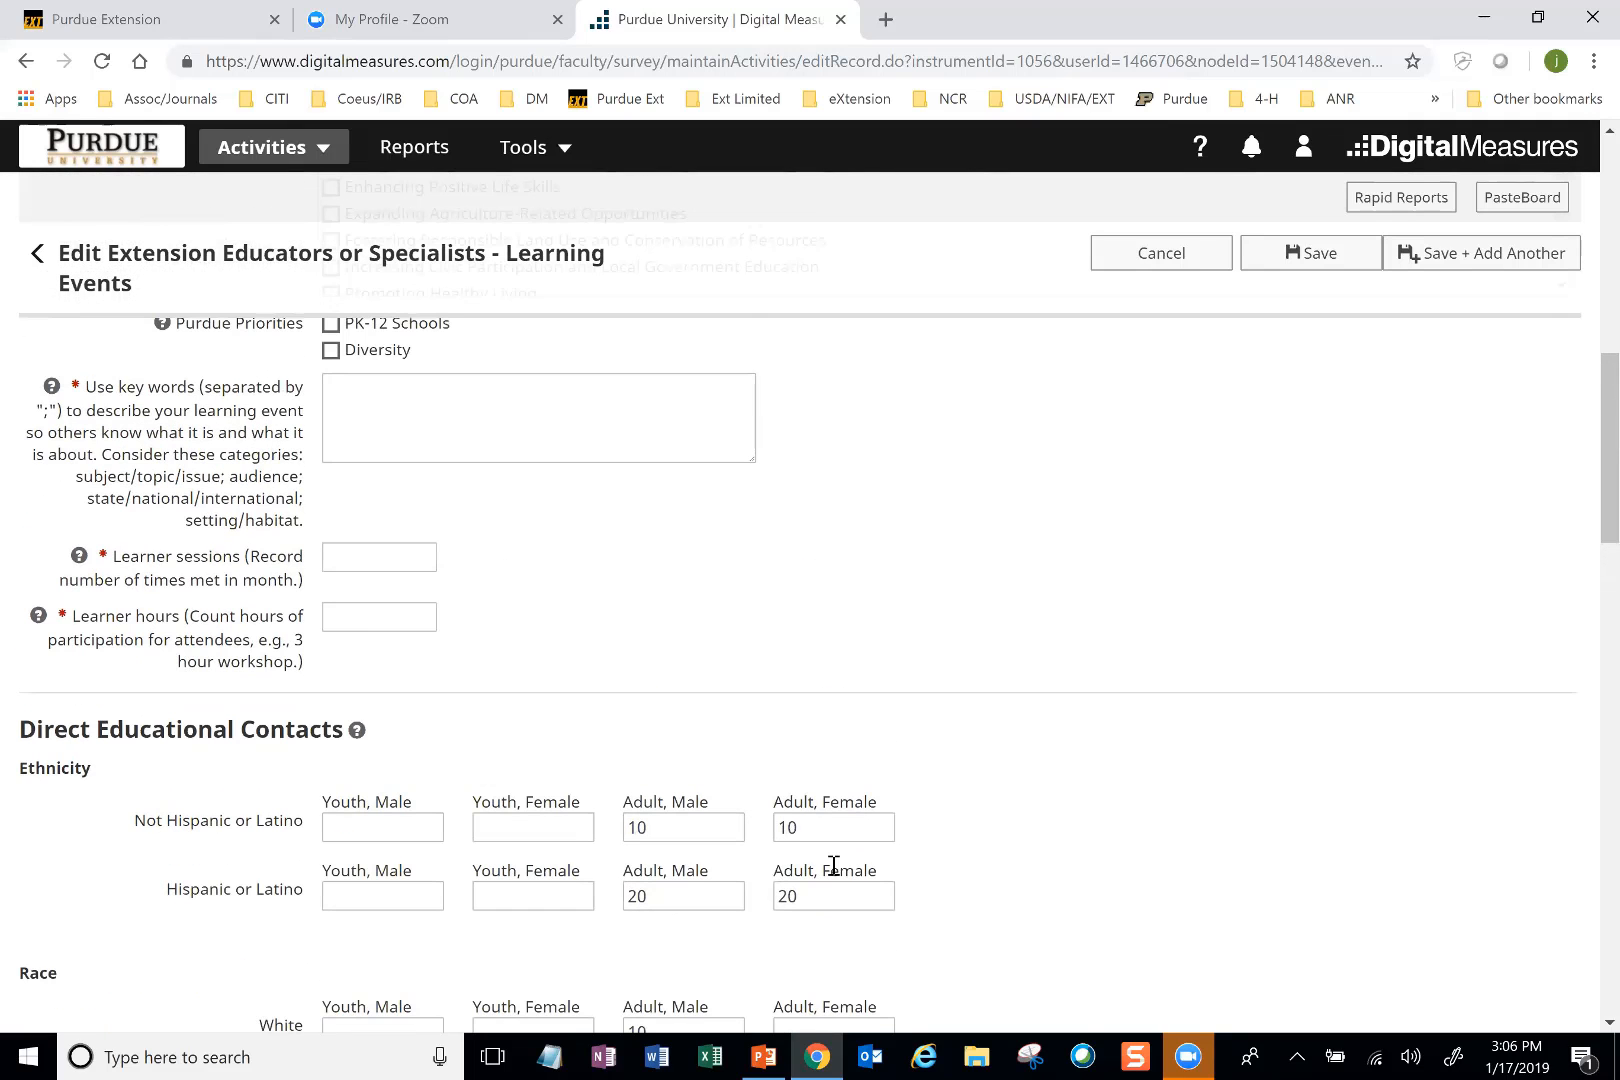
Step: Enter 1 for Learner sessions and 1 for Learner hours
{"action": "left_click", "coordinate": [378, 558]}
{"action": "type", "text": "1"}
{"action": "key", "text": "Tab"}
{"action": "type", "text": "1"}
{"action": "scroll", "coordinate": [833, 865], "scroll_direction": "down", "scroll_amount": 3}
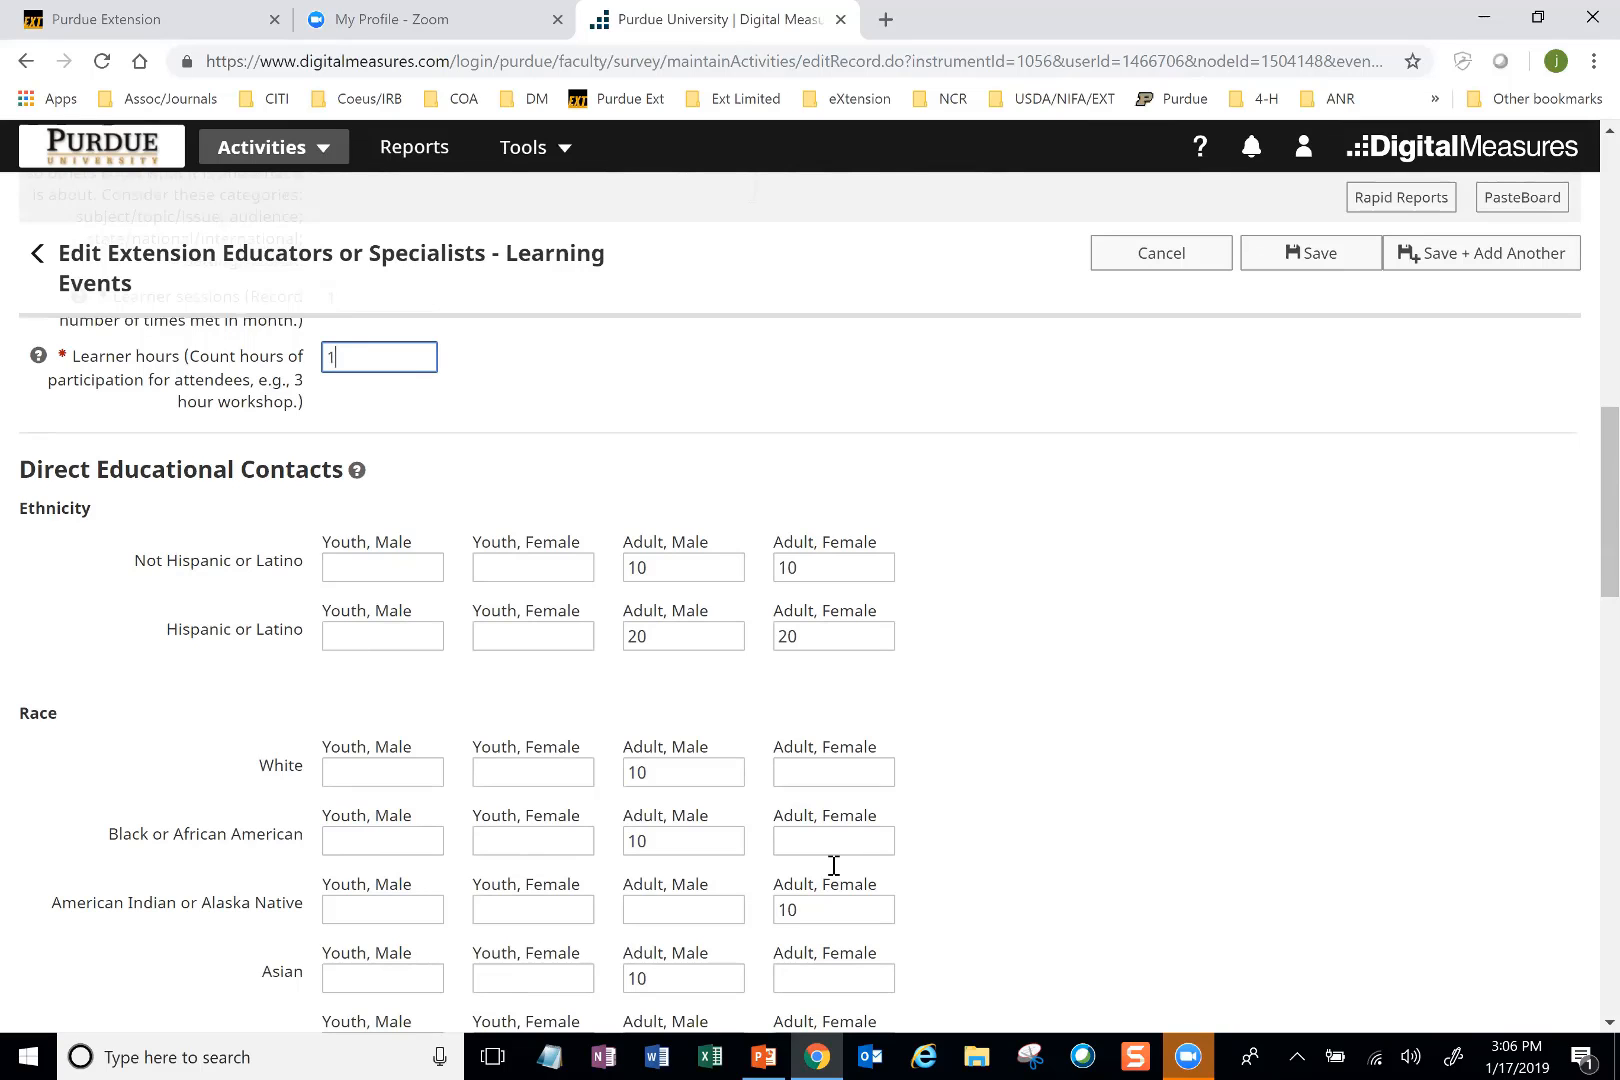
Step: Change the number of Learner sessions to 2 and the Learner hours to 2
{"action": "scroll", "coordinate": [832, 866], "scroll_direction": "up", "scroll_amount": 3}
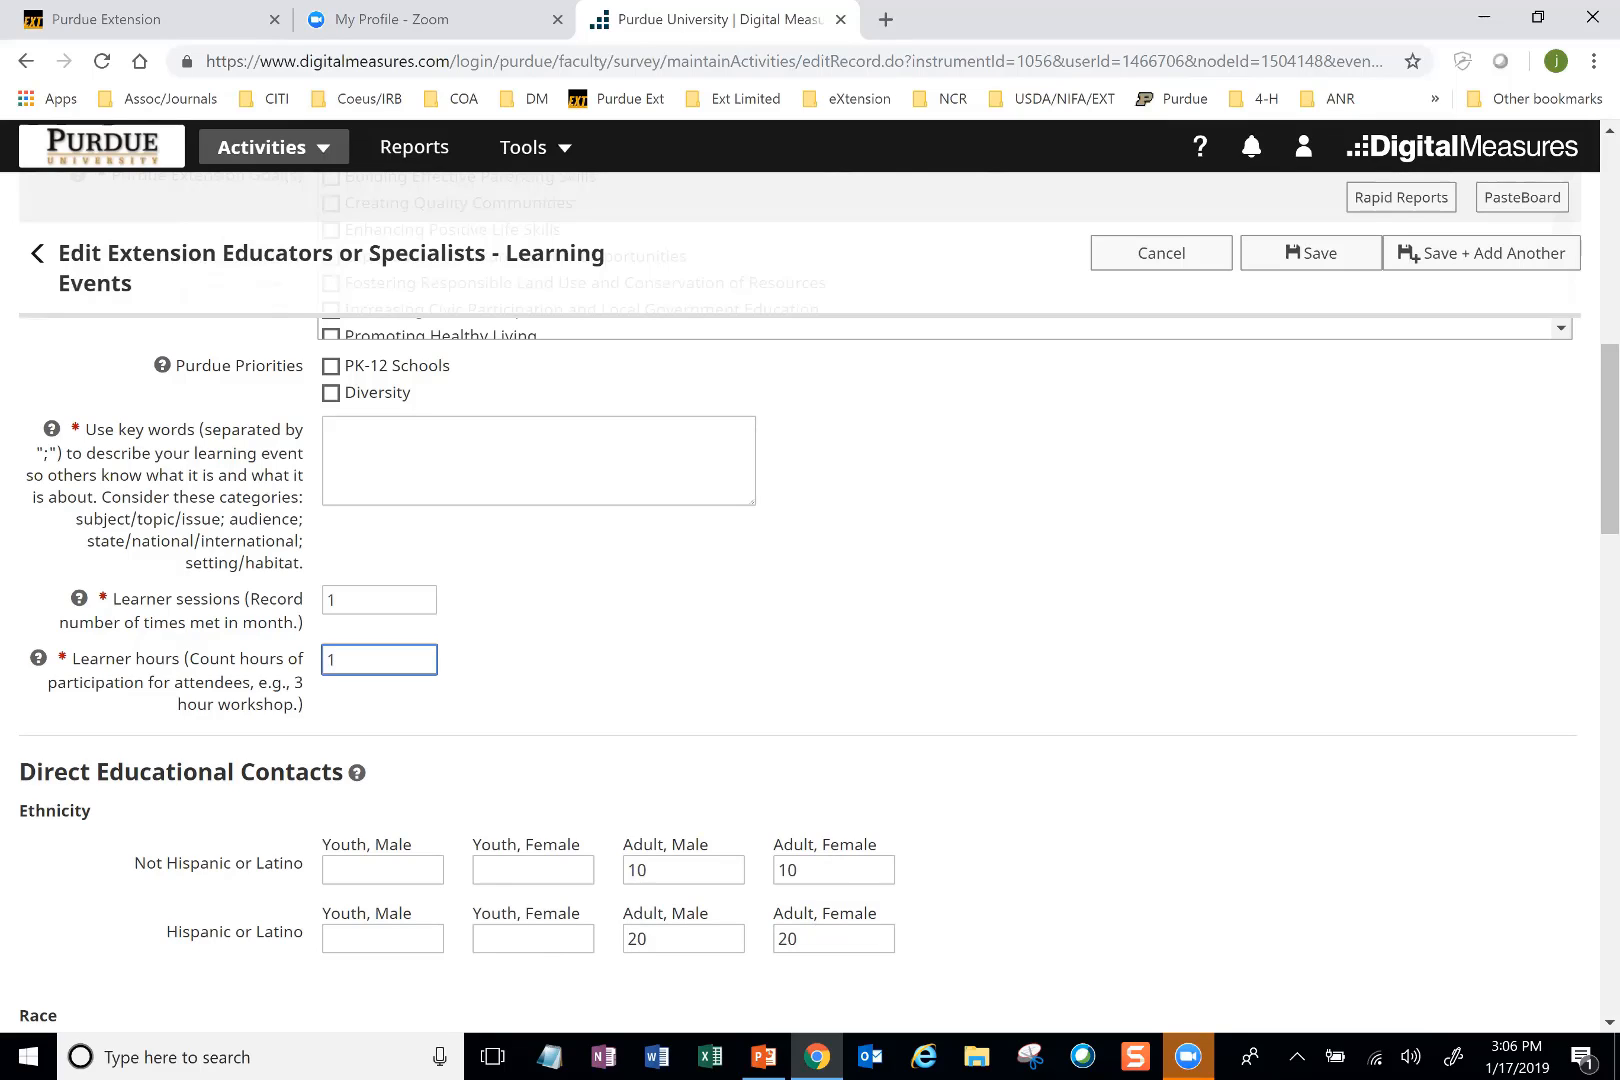
{"action": "left_click", "coordinate": [335, 601]}
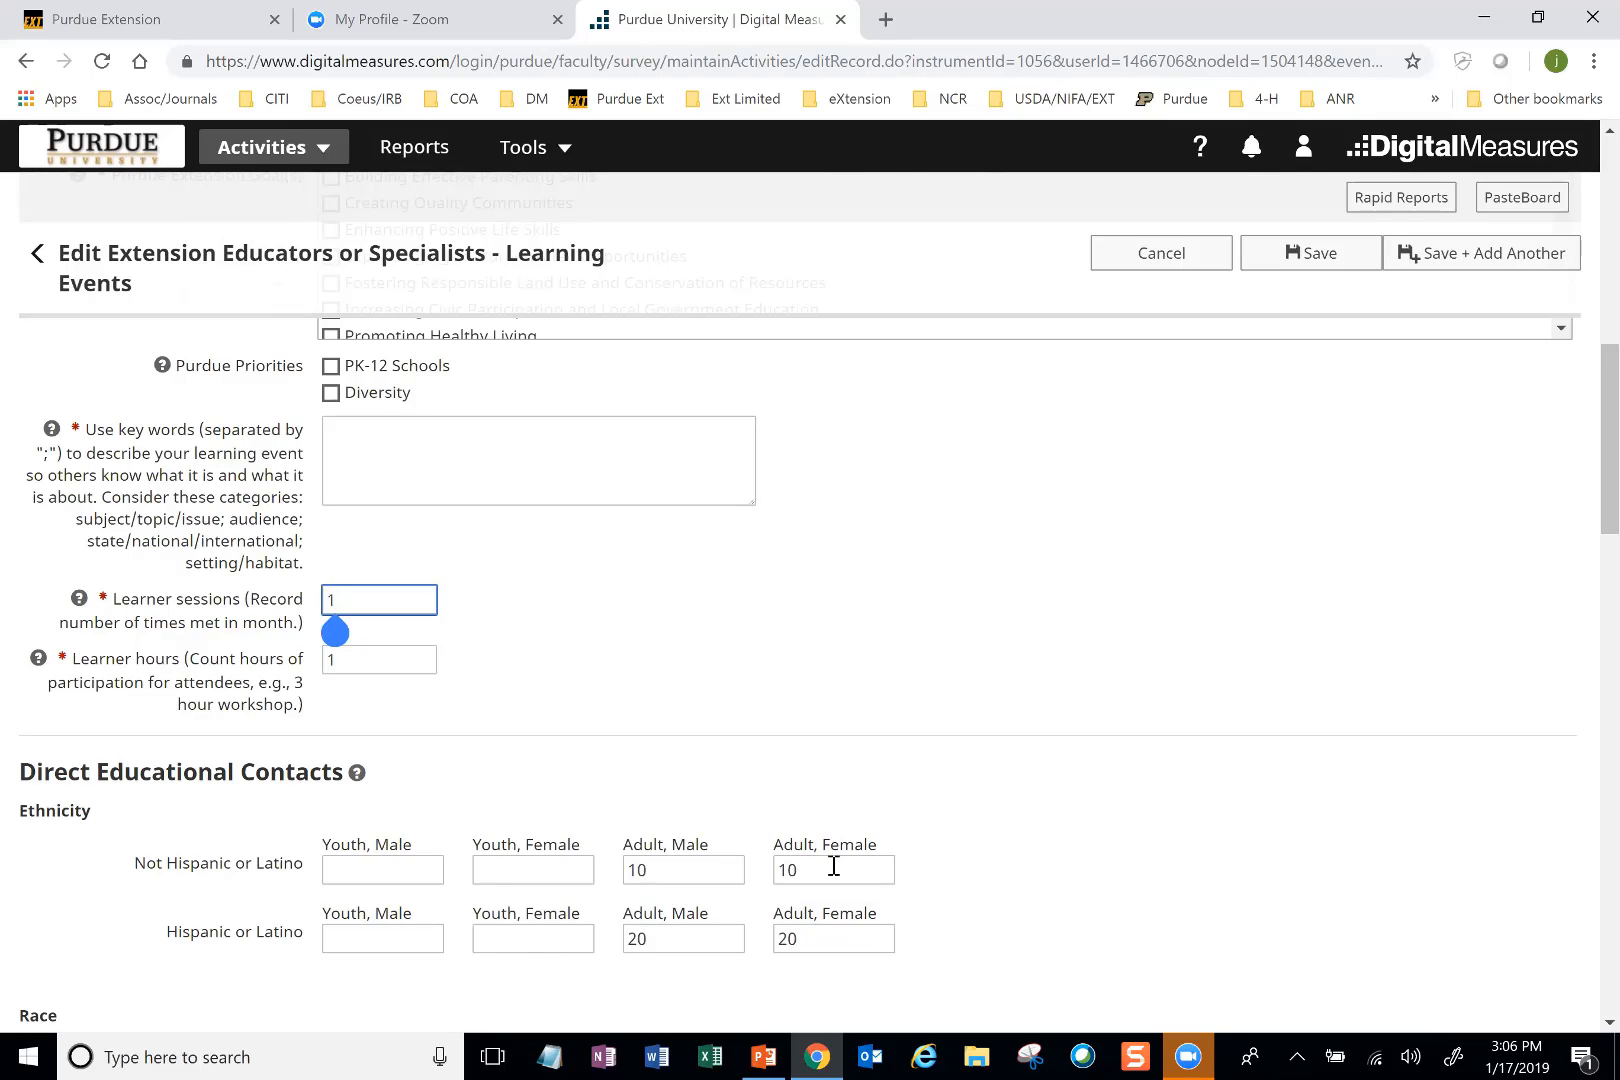
{"action": "key", "text": "BackSpace"}
{"action": "type", "text": "2"}
{"action": "left_click", "coordinate": [333, 660]}
{"action": "key", "text": "BackSpace"}
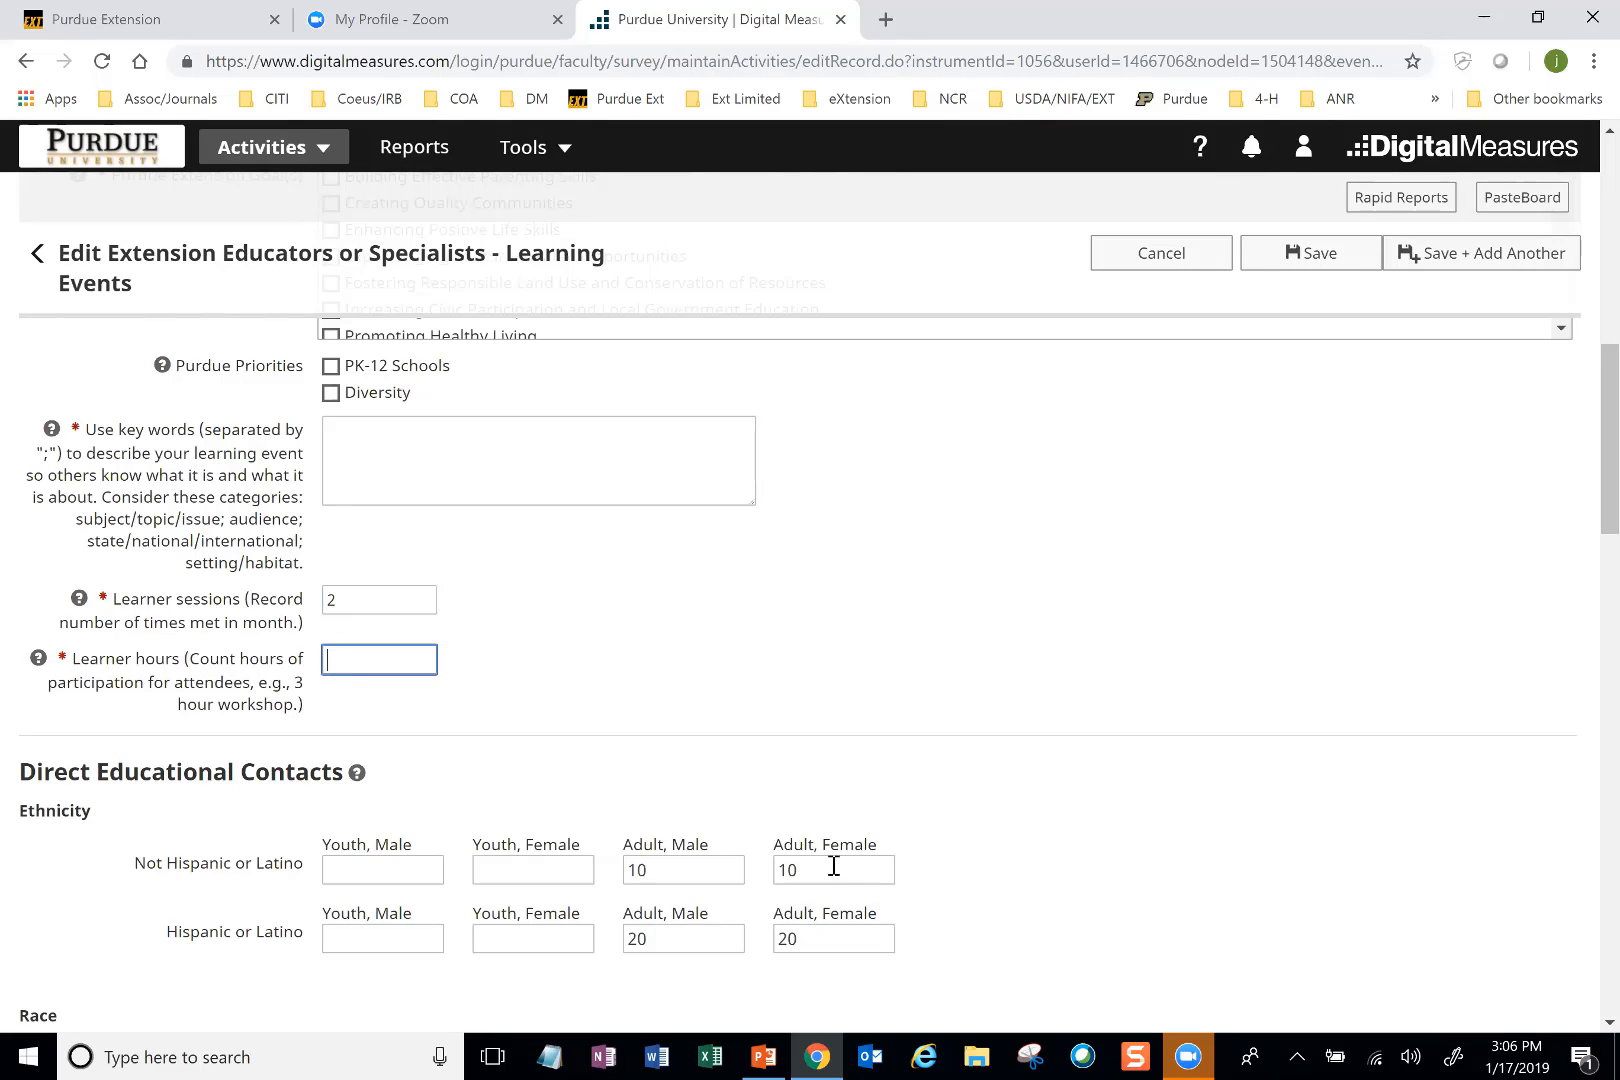
{"action": "type", "text": "2"}
Step: Under Ethnicity, change the Not Hispanic or Latino counts to 20 adult males and 20 adult females
{"action": "scroll", "coordinate": [834, 866], "scroll_direction": "down", "scroll_amount": 2}
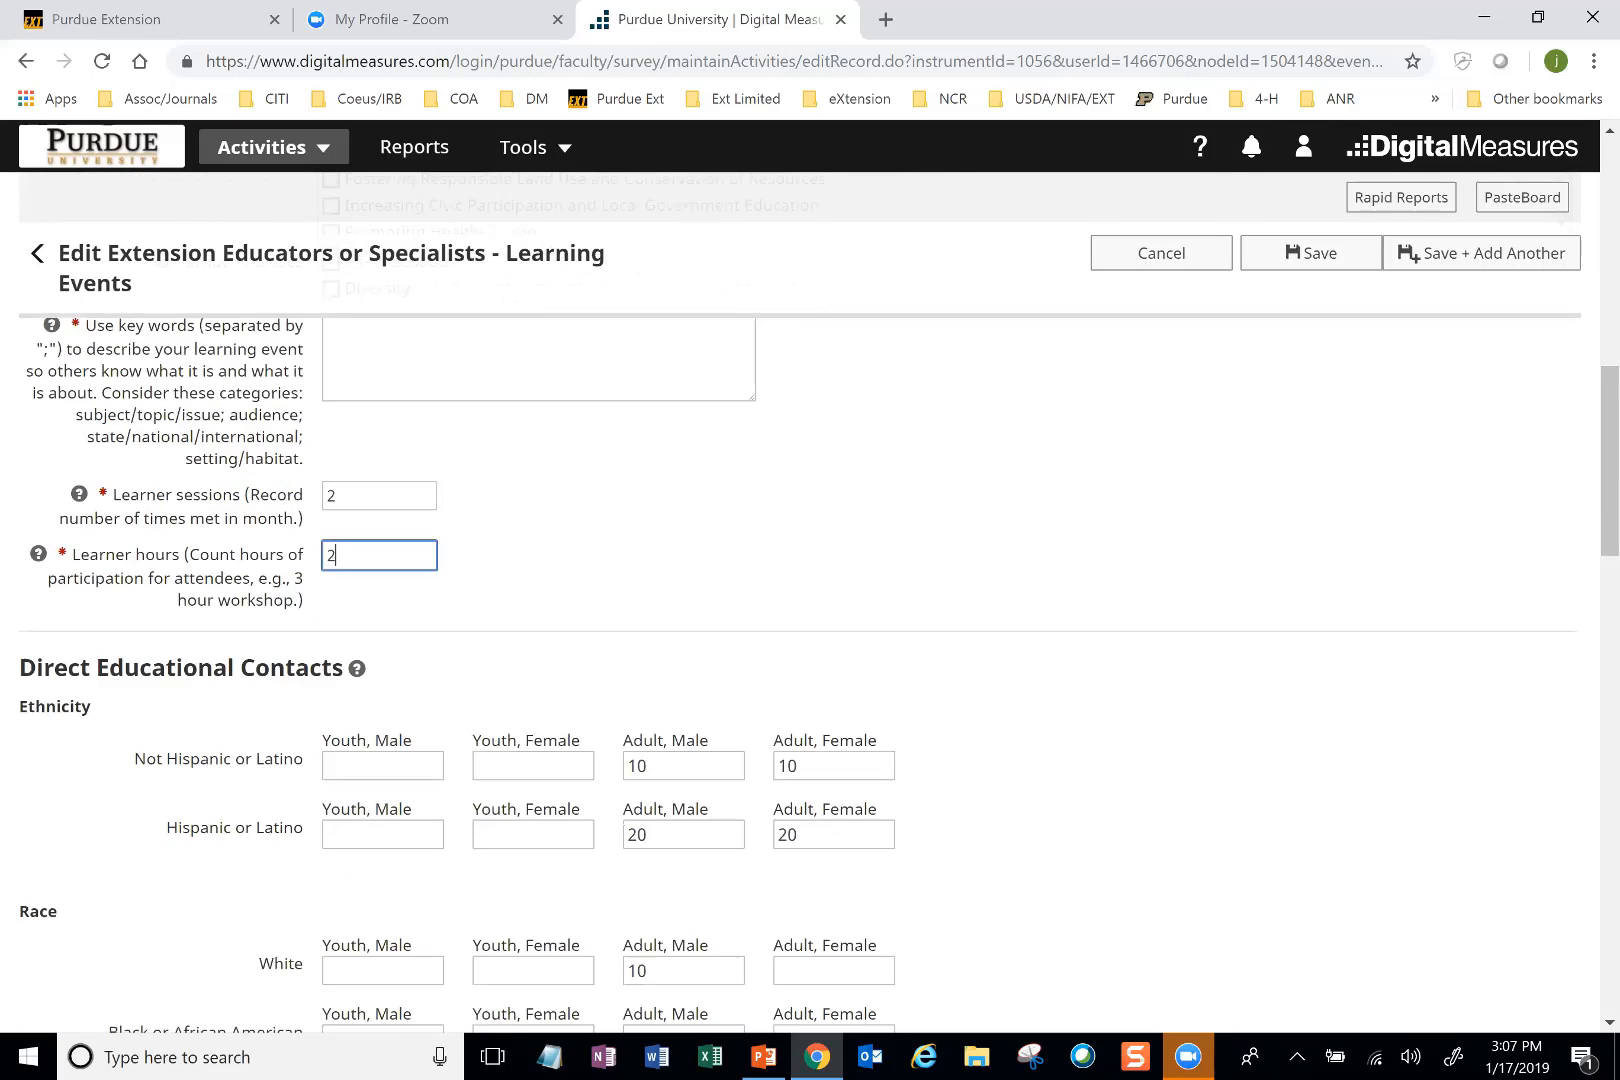
{"action": "scroll", "coordinate": [835, 866], "scroll_direction": "down", "scroll_amount": 1}
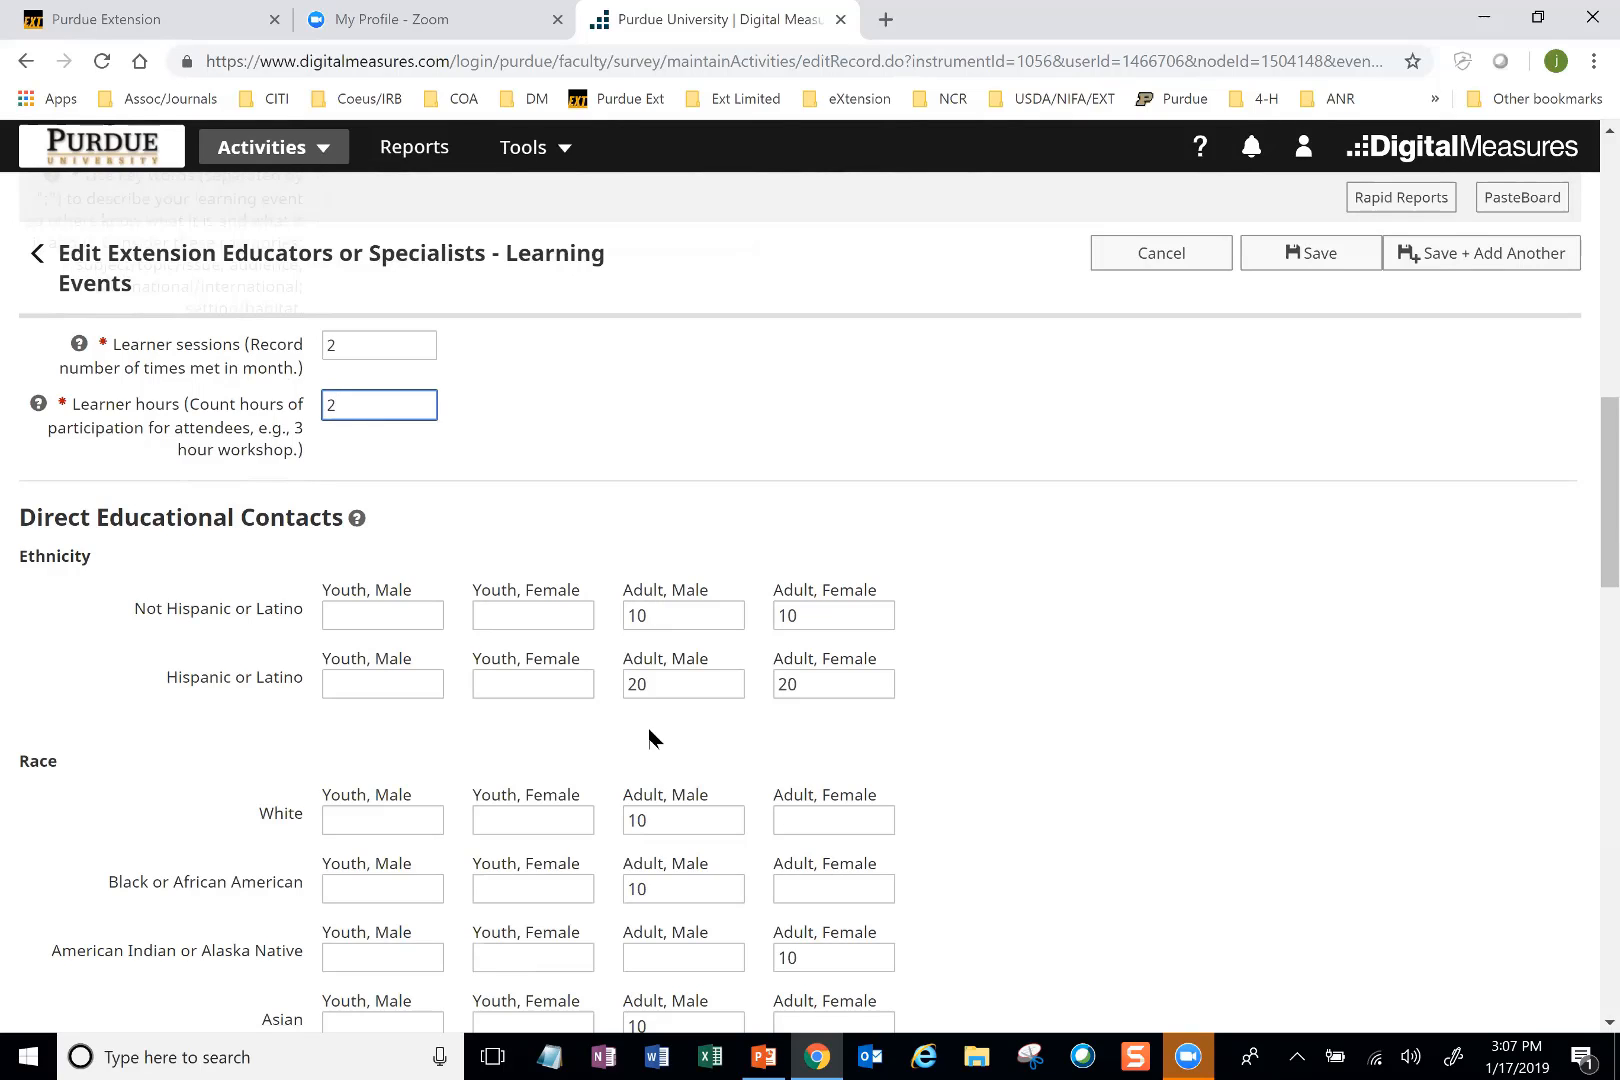
{"action": "left_click", "coordinate": [637, 615]}
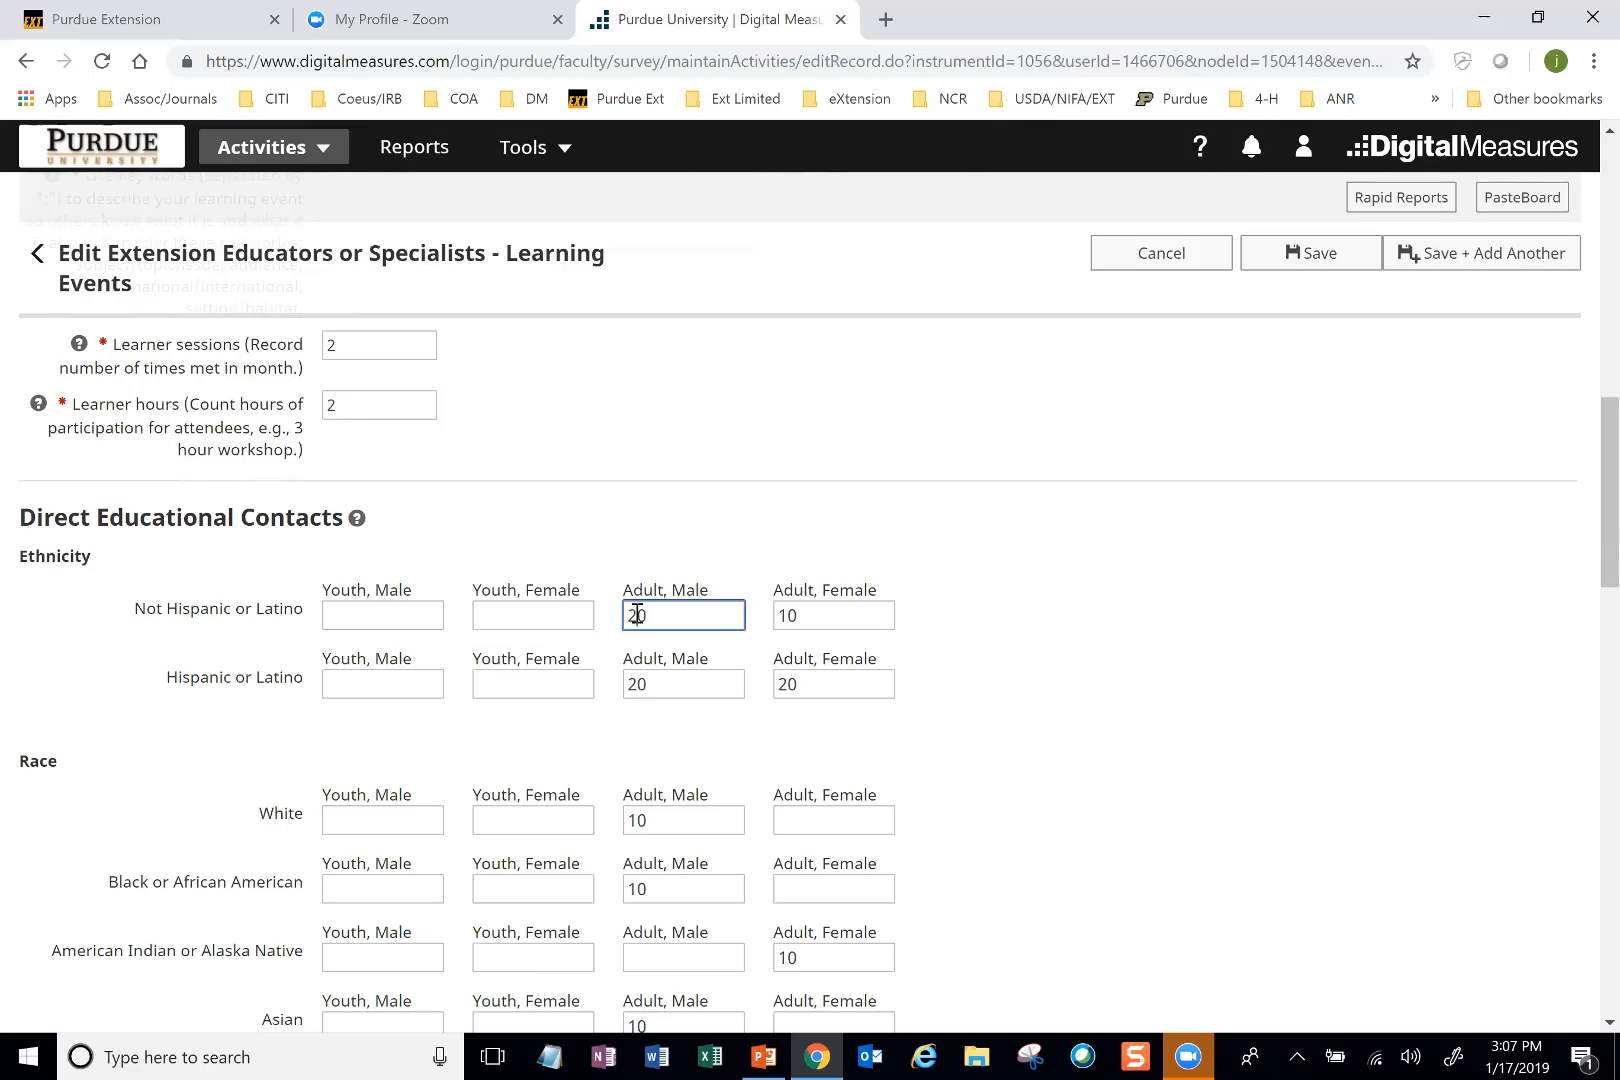
{"action": "key", "text": "BackSpace"}
{"action": "type", "text": "2"}
{"action": "left_click", "coordinate": [787, 620]}
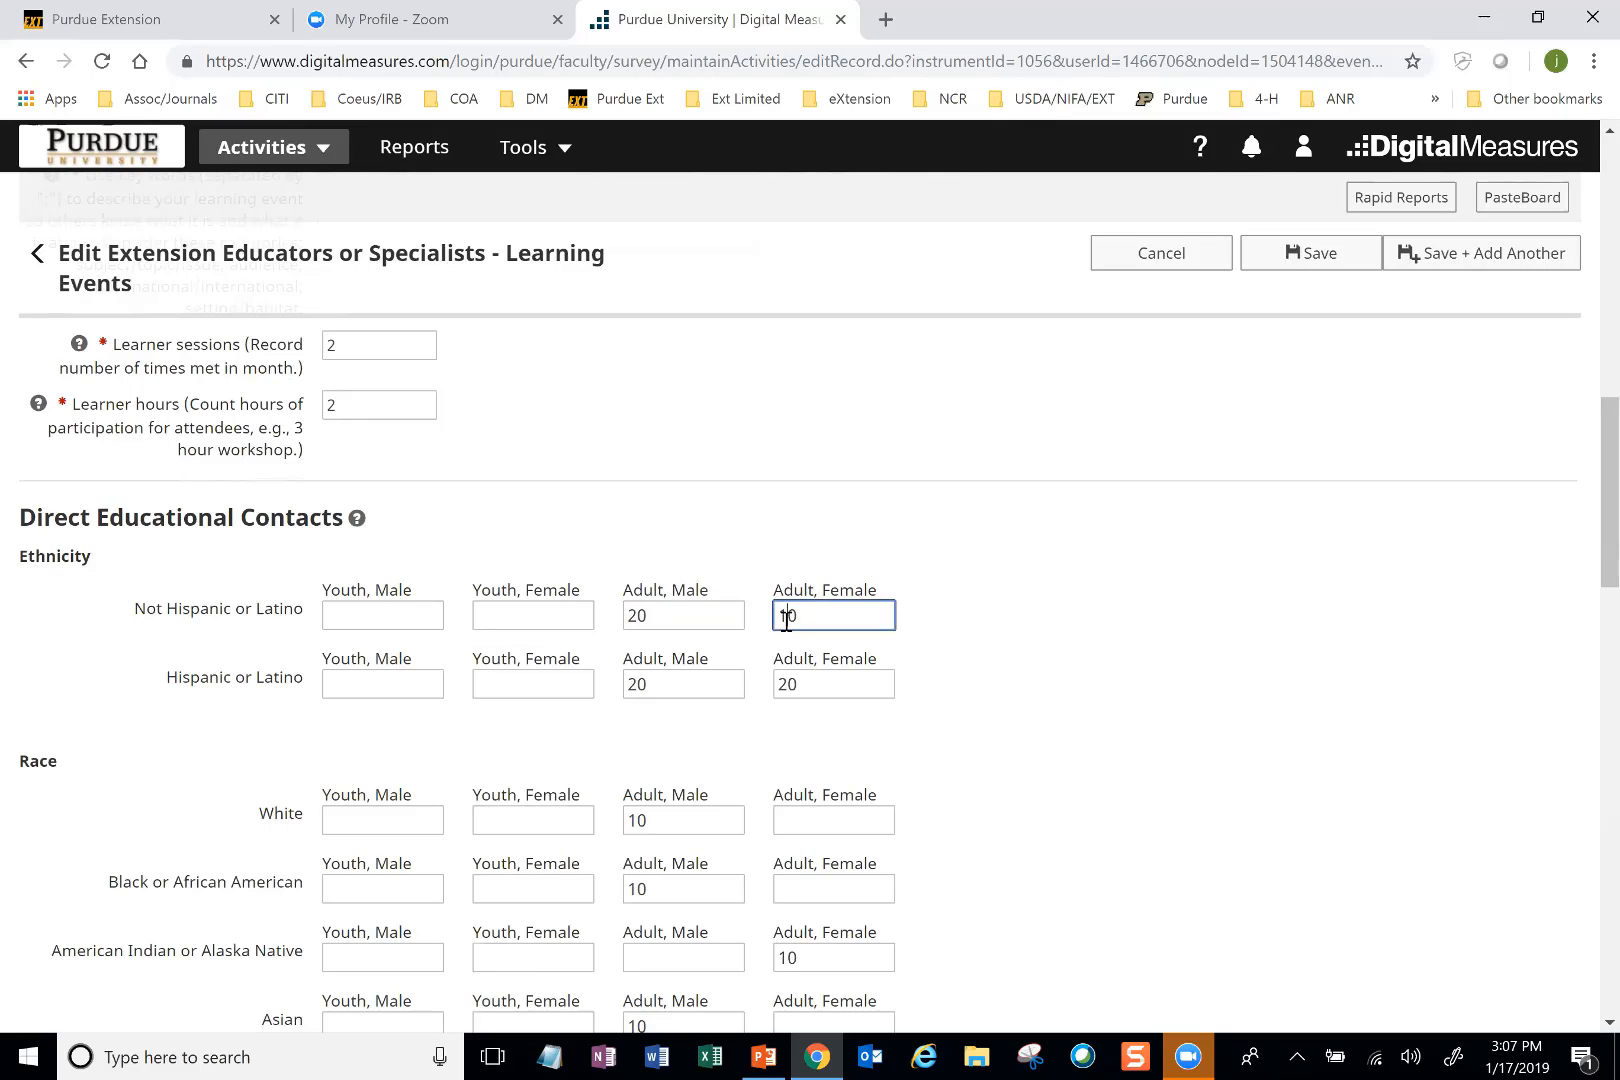
{"action": "key", "text": "BackSpace"}
{"action": "type", "text": "2"}
Step: Under Ethnicity, change the Hispanic or Latino counts to 40 adult males and 40 adult females
{"action": "left_click", "coordinate": [636, 684]}
{"action": "key", "text": "BackSpace"}
{"action": "type", "text": "4"}
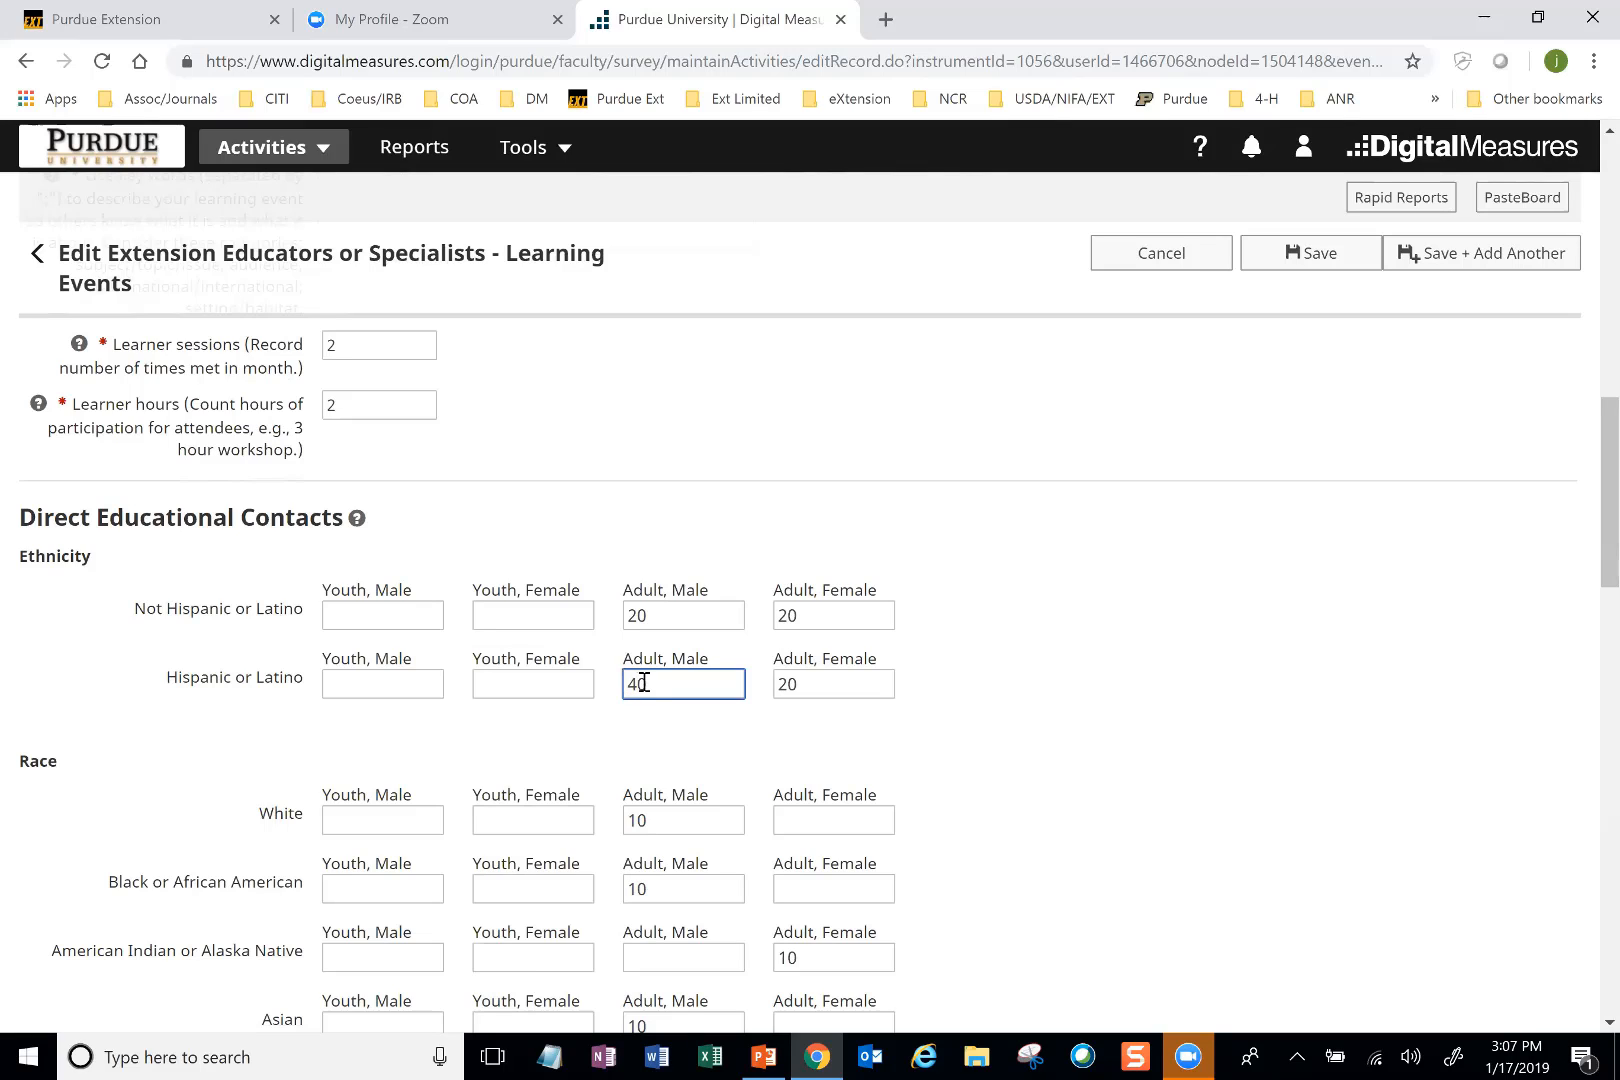
{"action": "left_click", "coordinate": [787, 685]}
{"action": "key", "text": "BackSpace"}
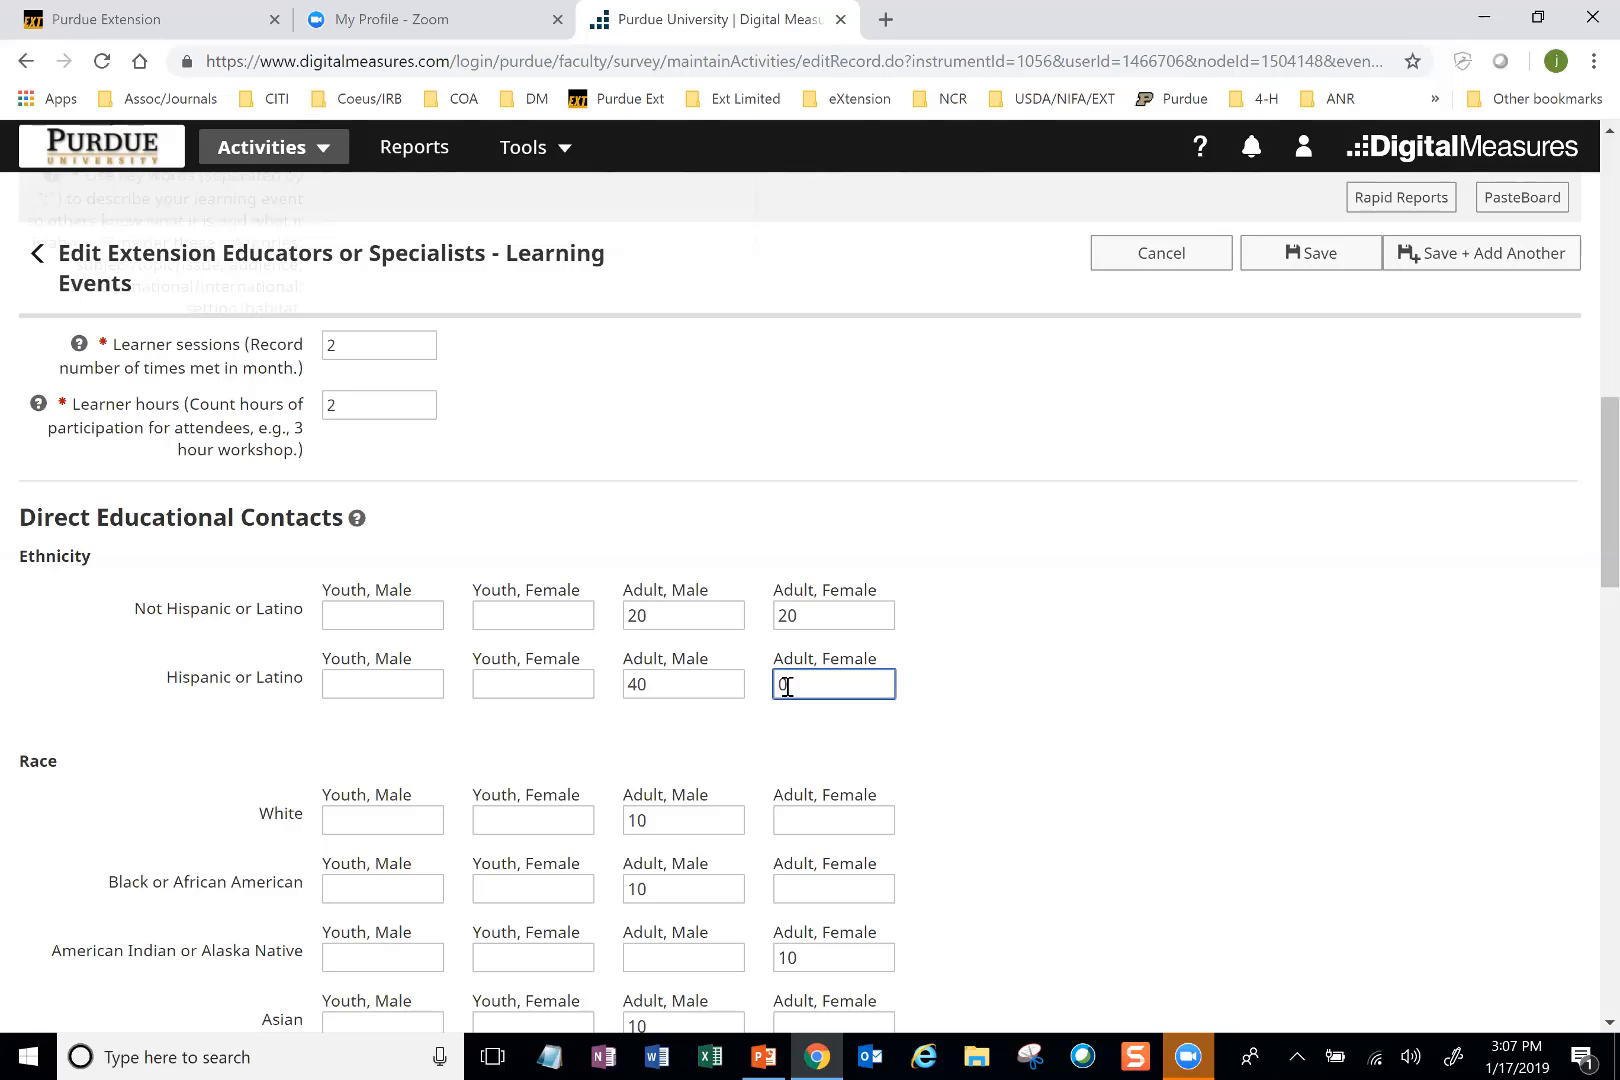
{"action": "type", "text": "4"}
Step: Look over the adult counts under Race and switch to the Reporting Direct Educational Contacts presentation in PowerPoint
{"action": "scroll", "coordinate": [789, 686], "scroll_direction": "down", "scroll_amount": 2}
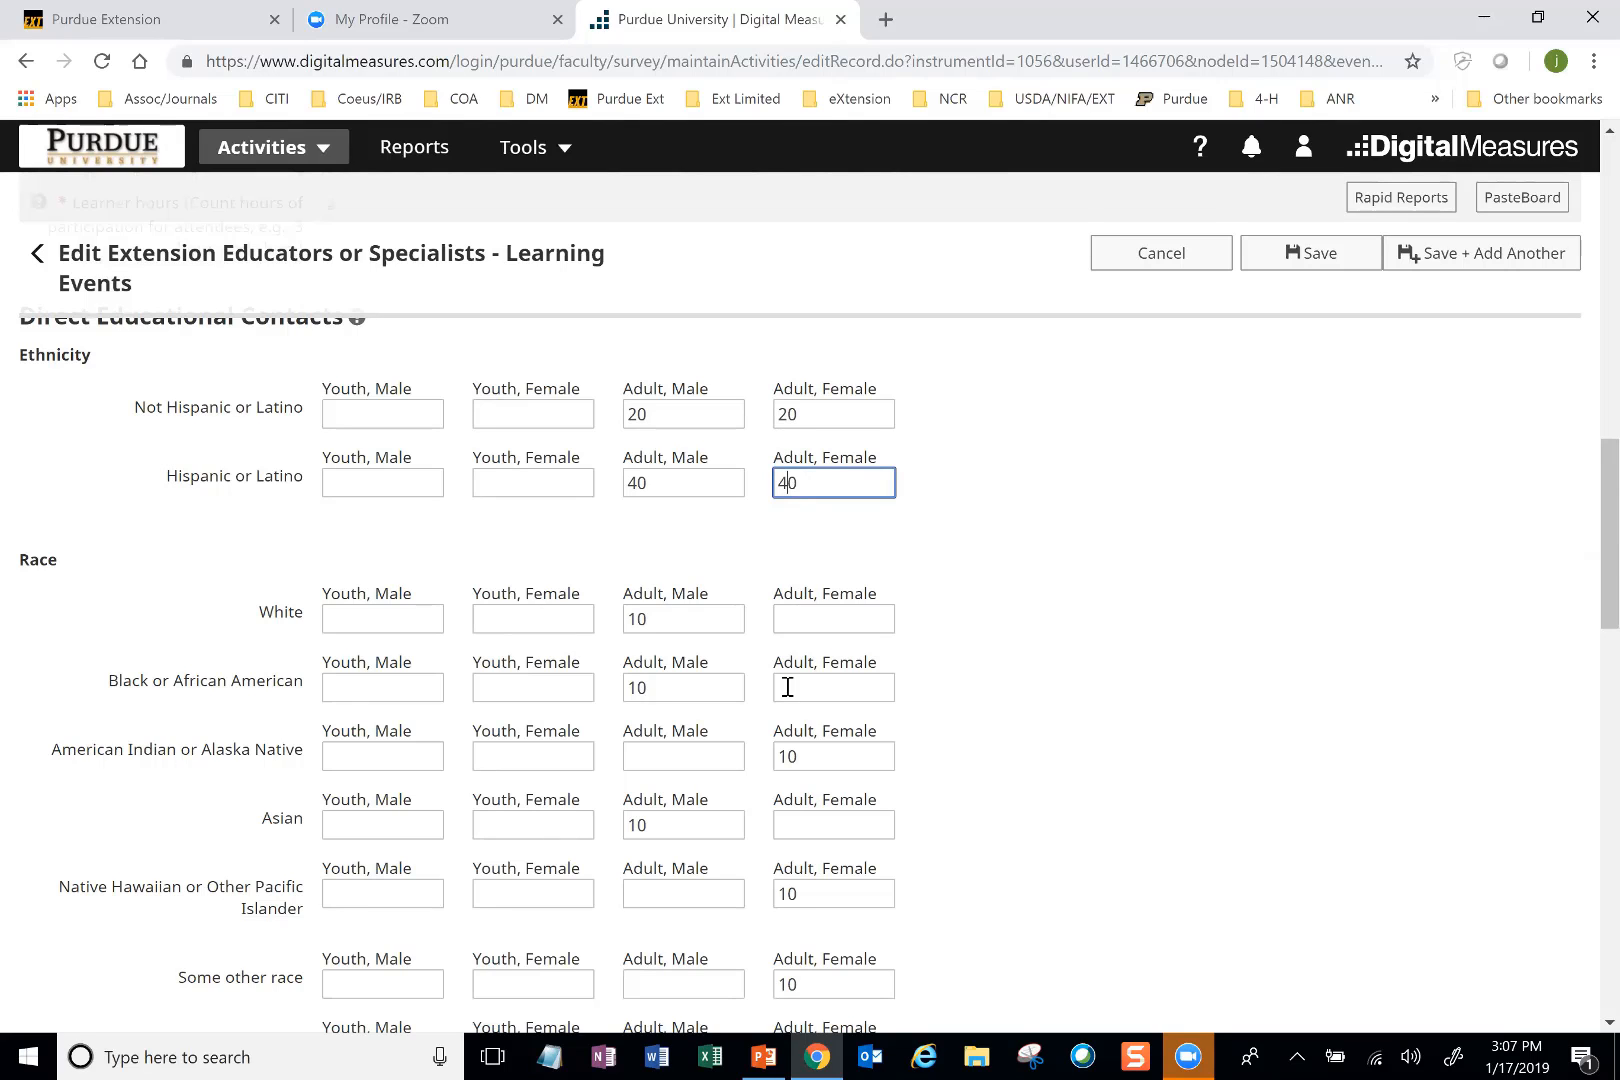
{"action": "scroll", "coordinate": [788, 688], "scroll_direction": "down", "scroll_amount": 1}
{"action": "scroll", "coordinate": [788, 688], "scroll_direction": "down", "scroll_amount": 1}
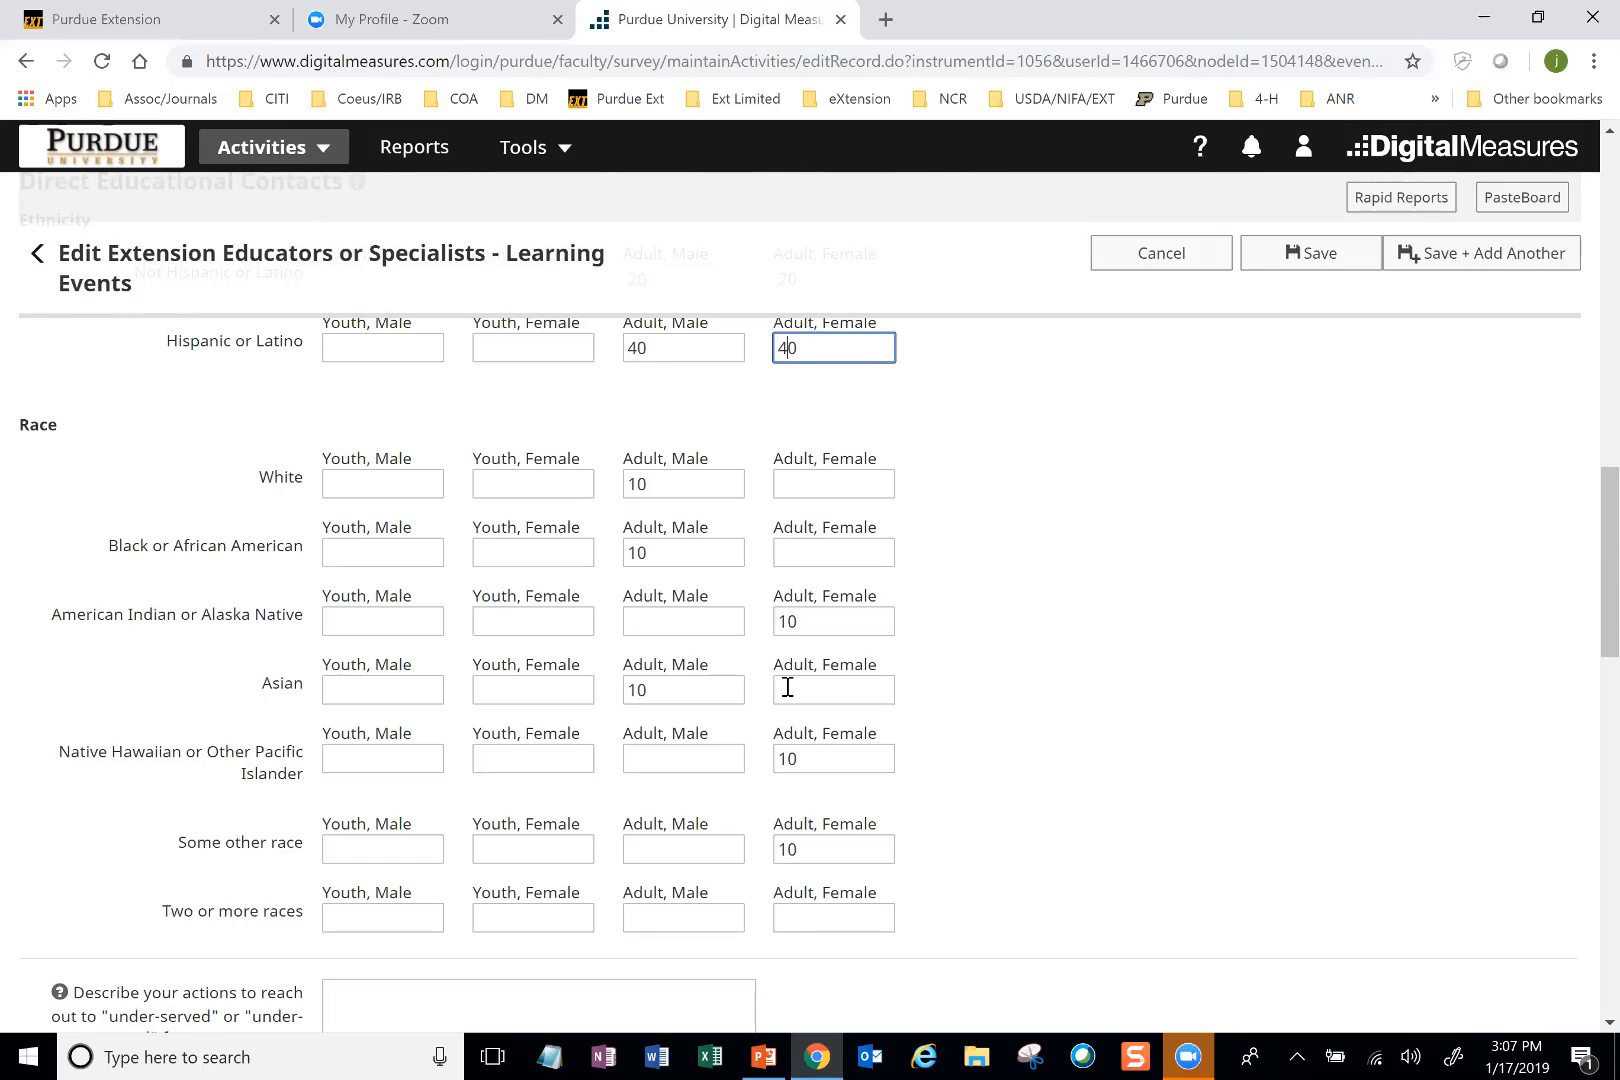
{"action": "key", "text": "alt+Tab"}
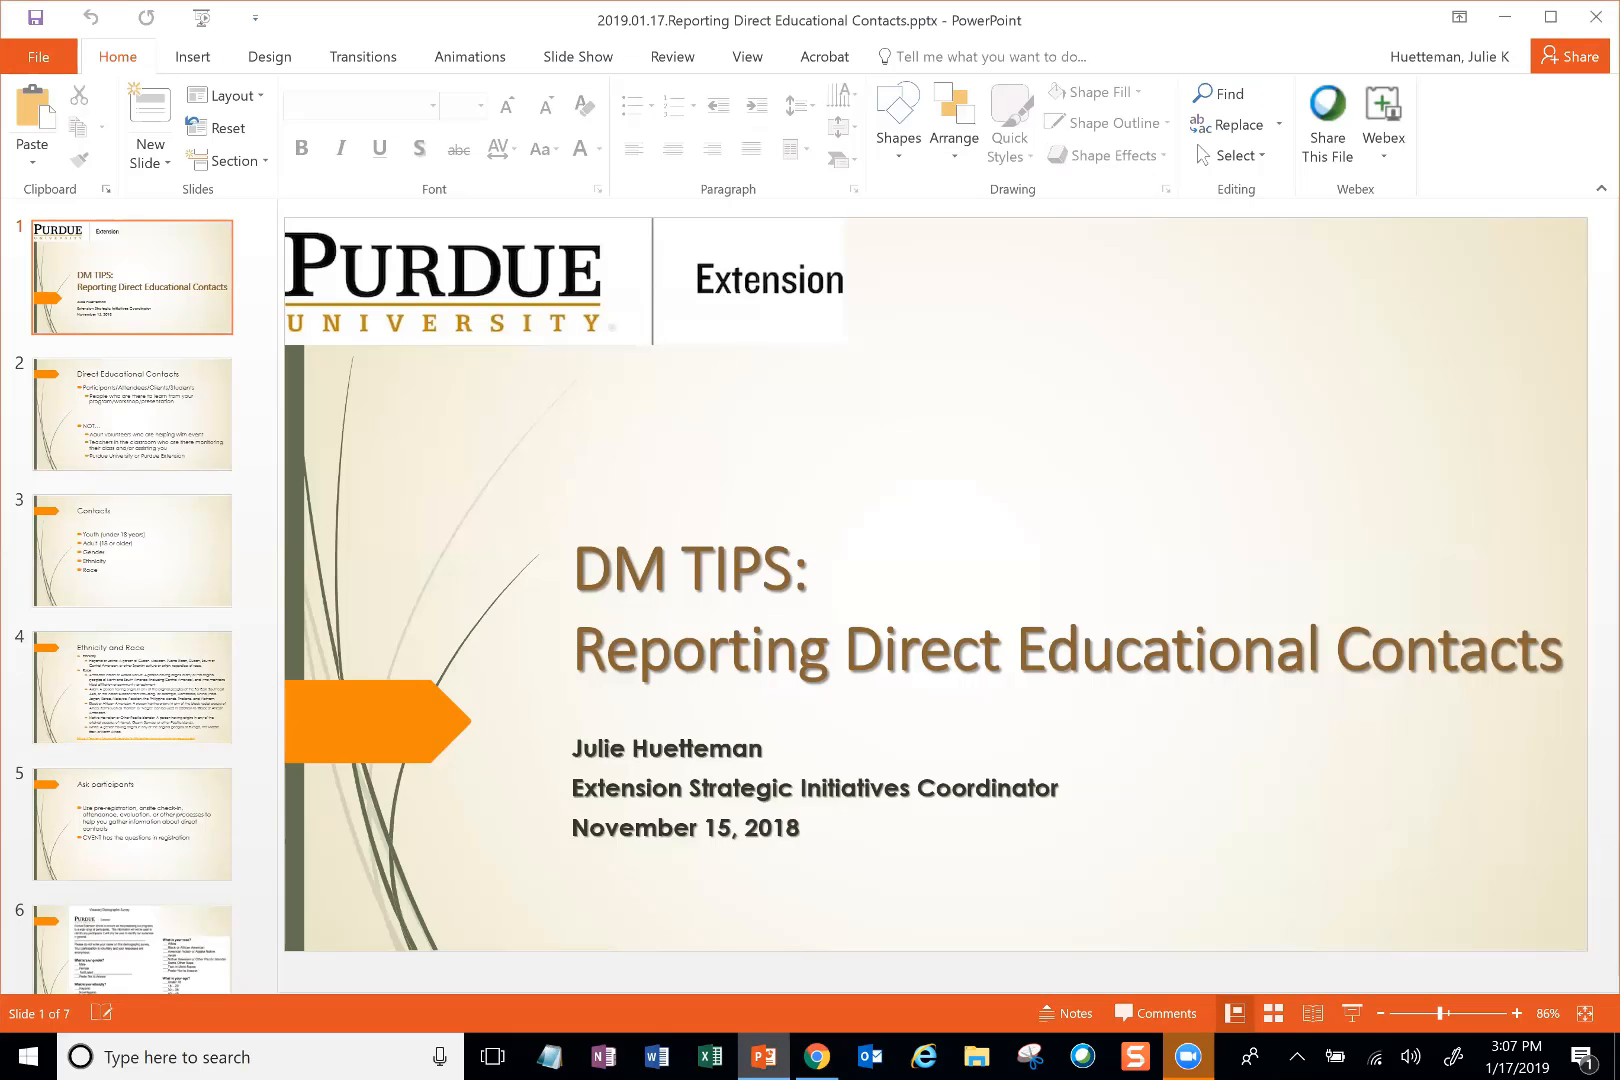